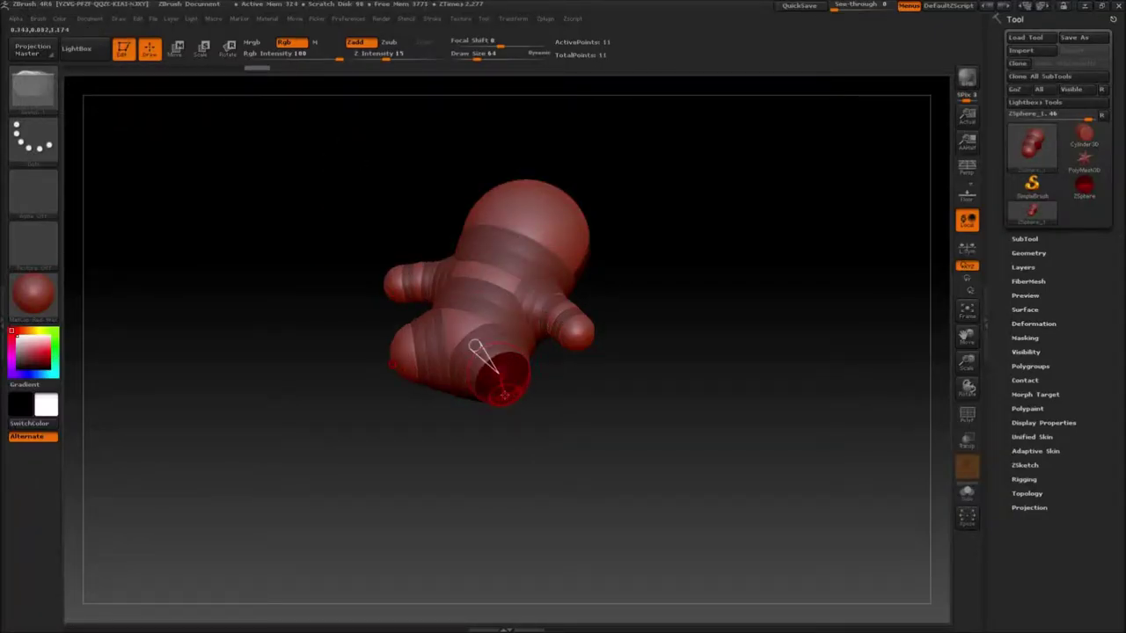
Move the ZSpheres of the arms and legs outward to lengthen the limbs and bend the elbows.
left_click(176, 49)
left_click_drag(399, 283, 267, 284)
left_click_drag(730, 379, 655, 356)
left_click_drag(501, 396, 538, 376)
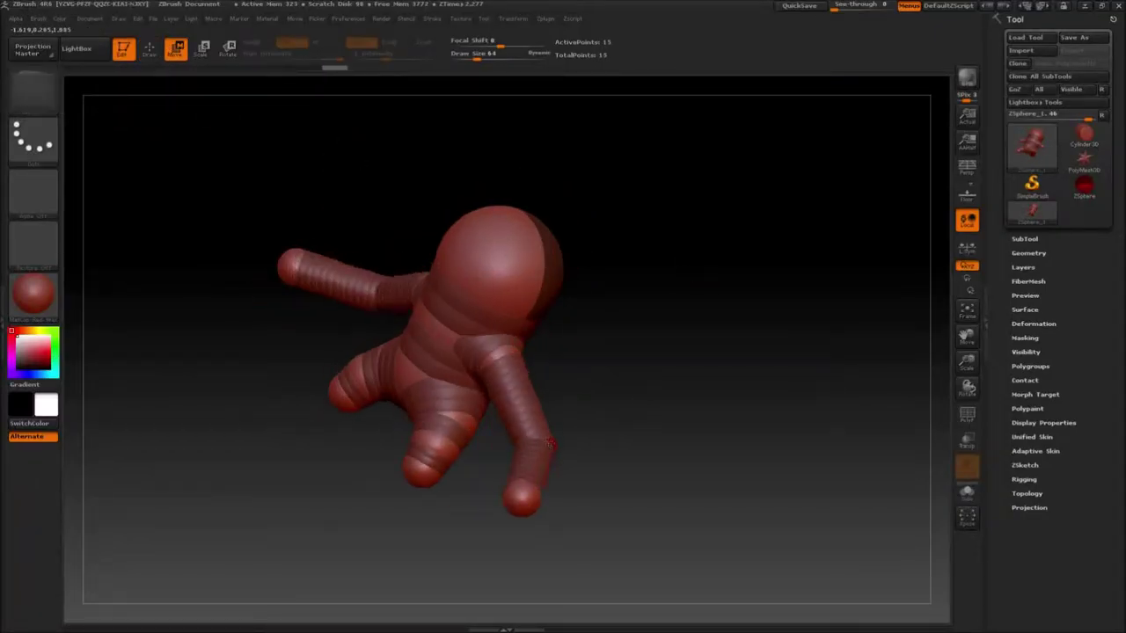
left_click_drag(726, 387, 642, 369)
left_click_drag(361, 482, 335, 467)
left_click_drag(495, 398, 438, 392)
Reposition the leg ZSpheres so the knees bend and the figure takes a crouching pose.
left_click_drag(438, 67, 517, 67)
left_click_drag(340, 538, 359, 540)
left_click_drag(338, 459, 371, 476)
left_click_drag(634, 396, 545, 387)
left_click_drag(226, 560, 261, 554)
left_click_drag(546, 387, 634, 440)
Scale the ZSphere at the figure's hip to adjust the thickness of the lower torso.
left_click_drag(496, 67, 743, 67)
left_click_drag(747, 319, 598, 325)
left_click(1030, 252)
left_click(1031, 253)
mouse_move(686, 387)
left_mouse_down()
mouse_move(766, 387)
mouse_move(634, 387)
left_mouse_up()
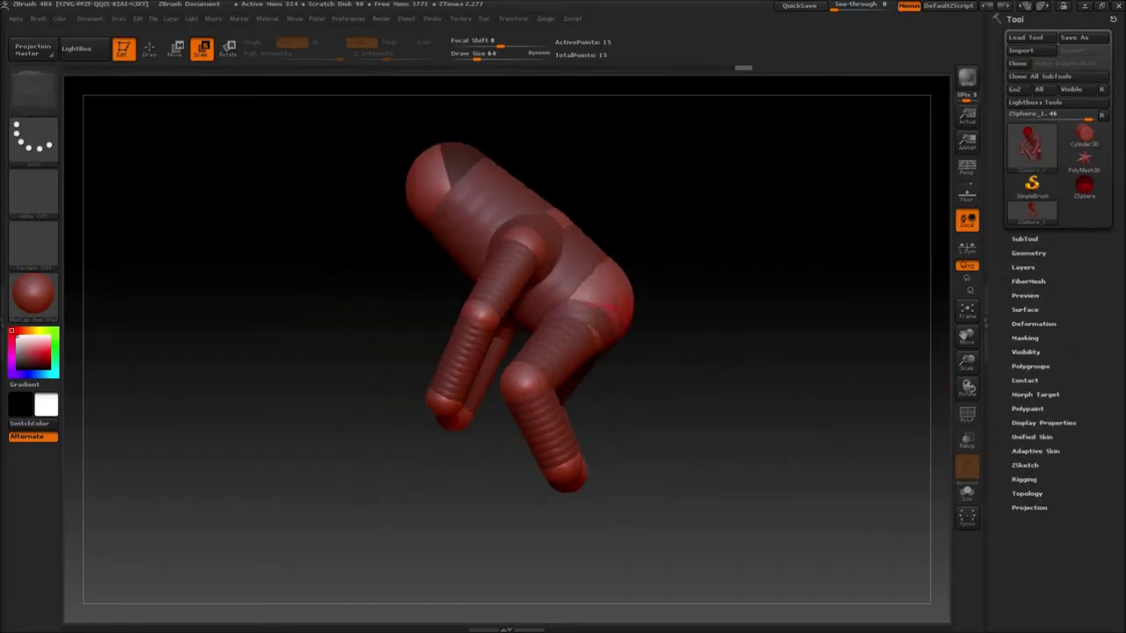
left_click_drag(607, 290, 598, 303)
left_click_drag(704, 335, 765, 334)
left_click(1033, 310)
left_click(1032, 310)
left_click(1027, 297)
left_click(1026, 297)
left_click(1022, 338)
left_click(1021, 337)
left_click(1028, 252)
left_click(1029, 416)
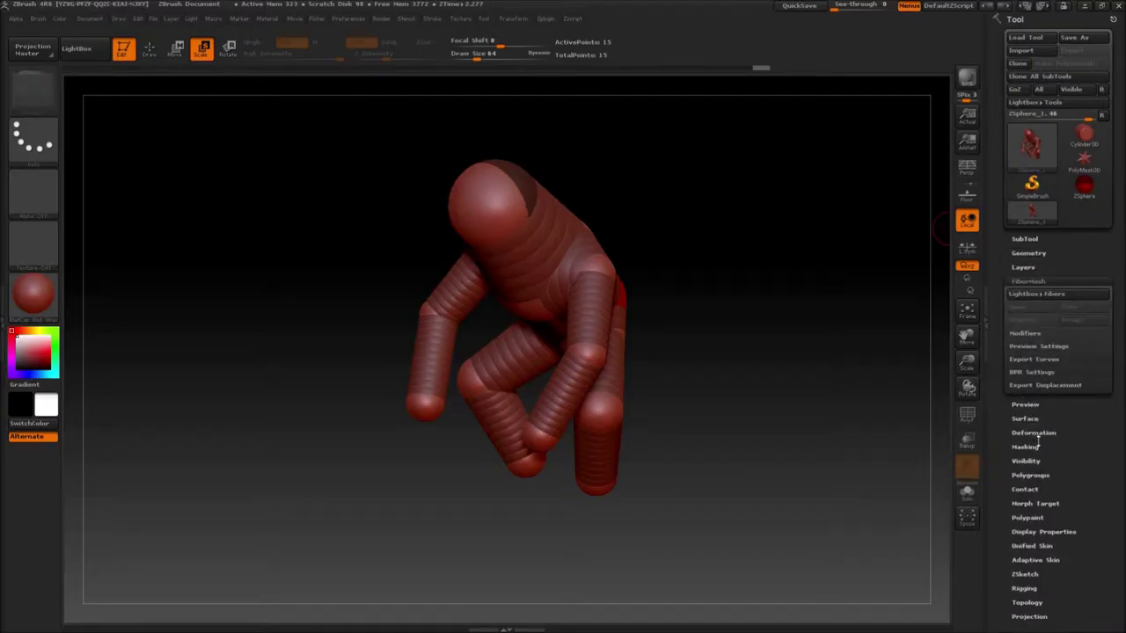
left_click(1032, 532)
left_click(1031, 367)
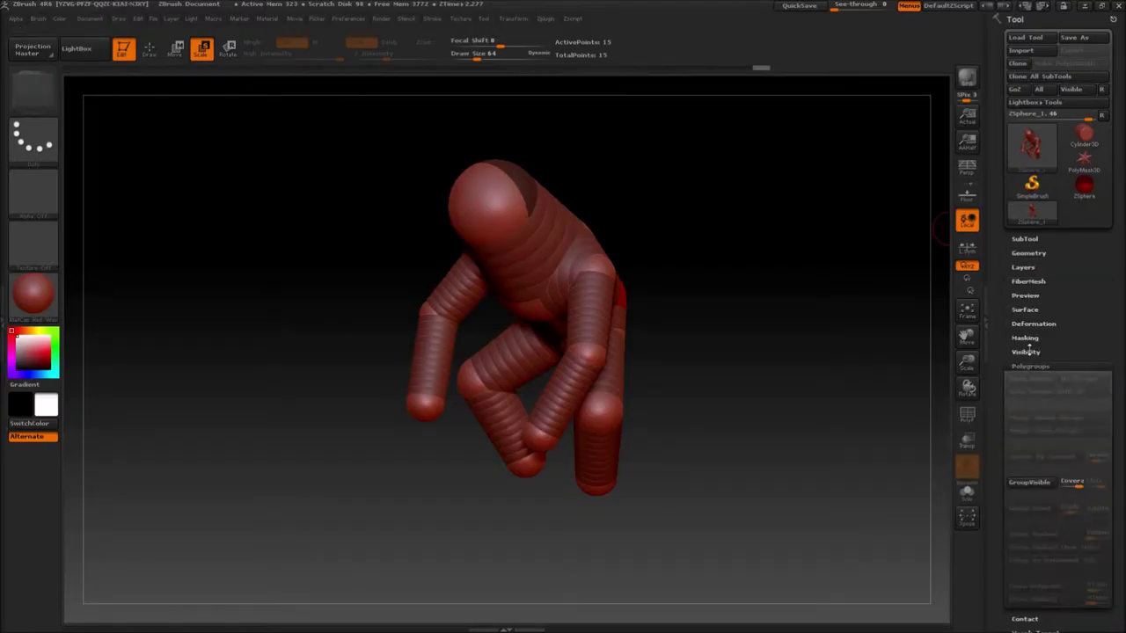
left_click(1028, 253)
left_click(1028, 343)
left_click(1029, 461)
left_click(1028, 422)
left_click(1029, 370)
left_click(1033, 357)
left_click(1029, 292)
left_click(1029, 292)
left_click(1026, 444)
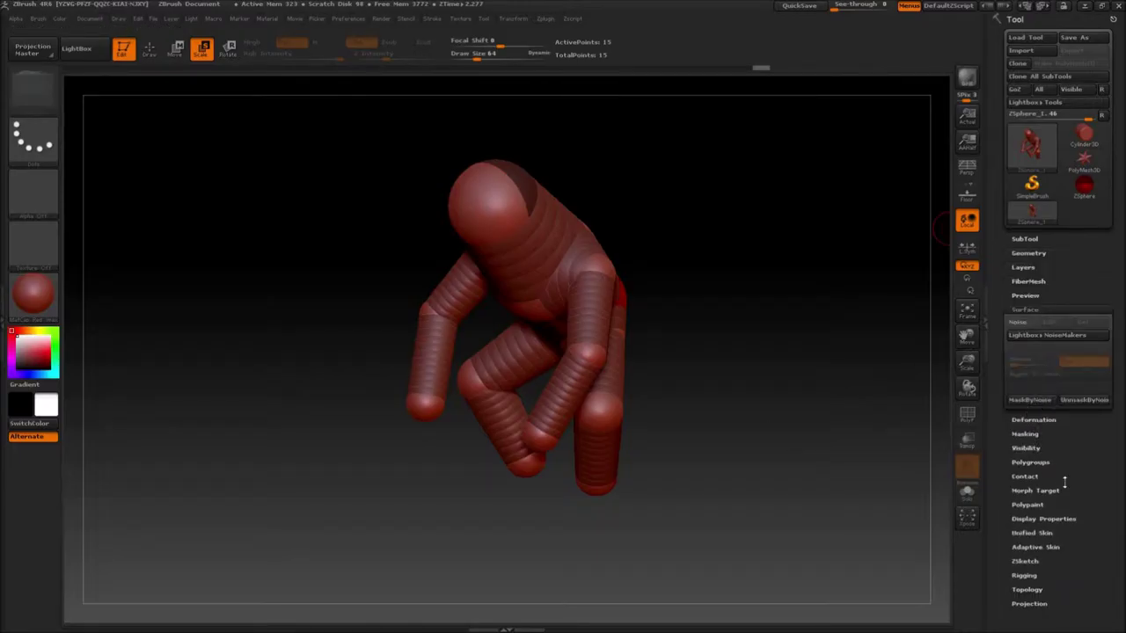
Make an adaptive skin from the ZSphere figure and switch to the Skin_ZSphere_2 mesh.
left_click(1035, 547)
left_click(1047, 592)
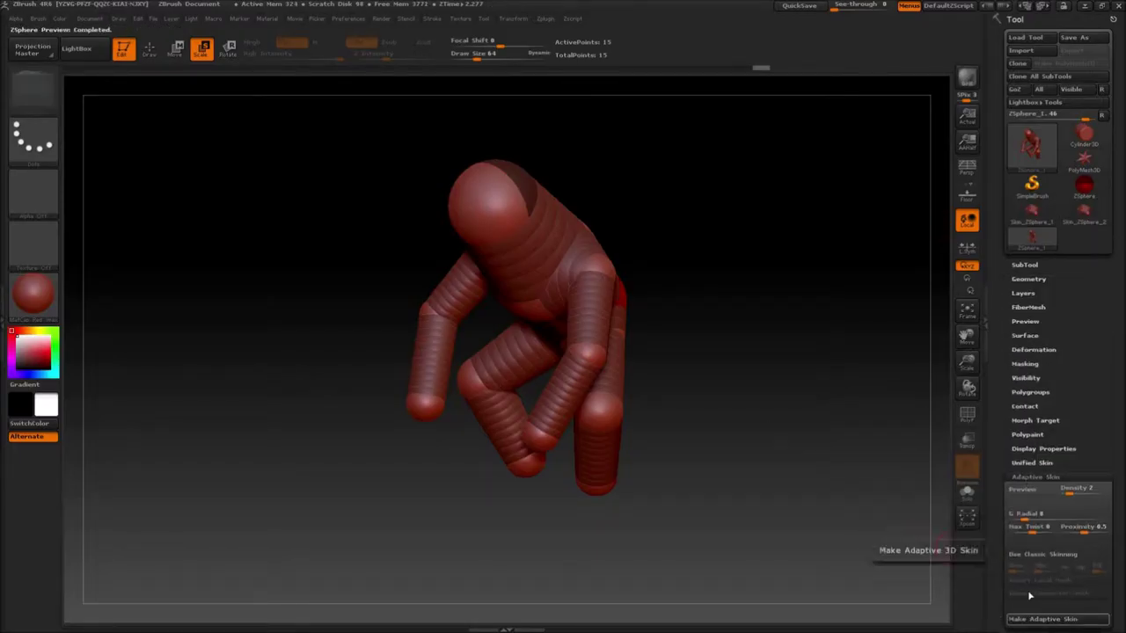
left_click(1088, 216)
left_click_drag(689, 337, 441, 221)
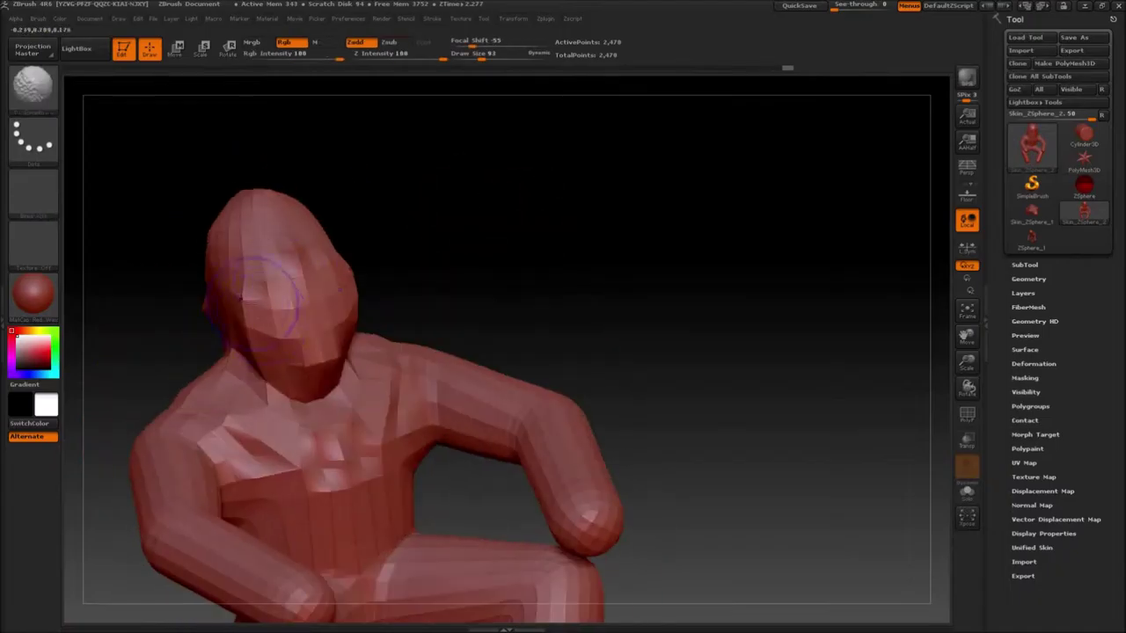
Smooth the arms and lower legs of the skin mesh with the Smooth brush.
left_click_drag(577, 480, 533, 470, "shift")
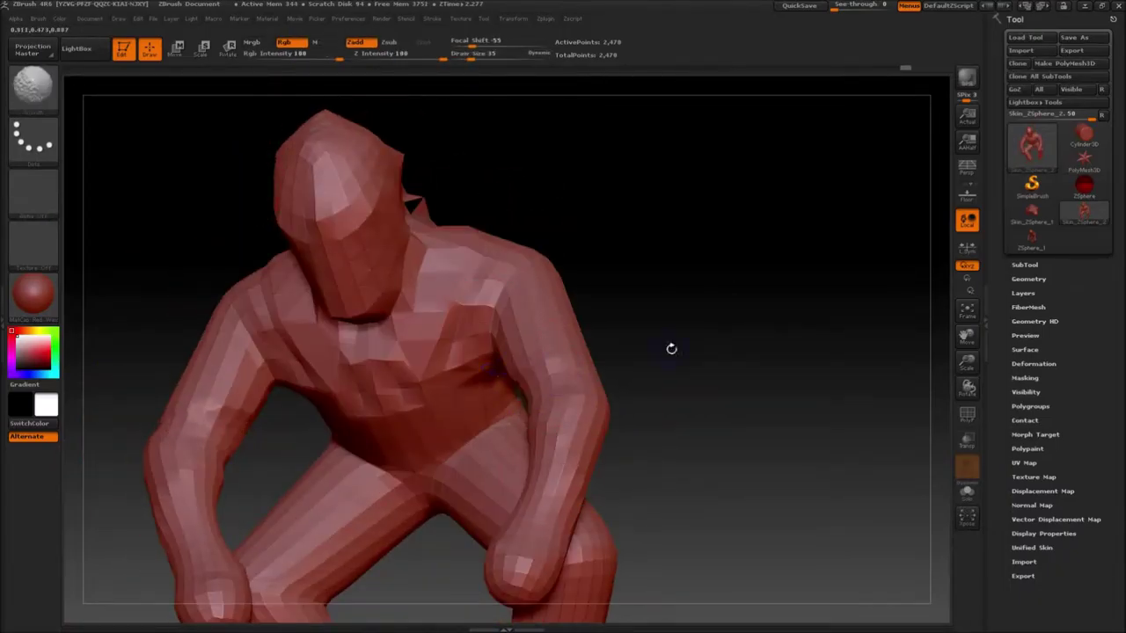
left_click_drag(566, 385, 553, 362, "shift")
mouse_move(678, 361)
left_mouse_down()
mouse_move(683, 385)
mouse_move(791, 374)
left_mouse_up()
left_click_drag(695, 378, 809, 396)
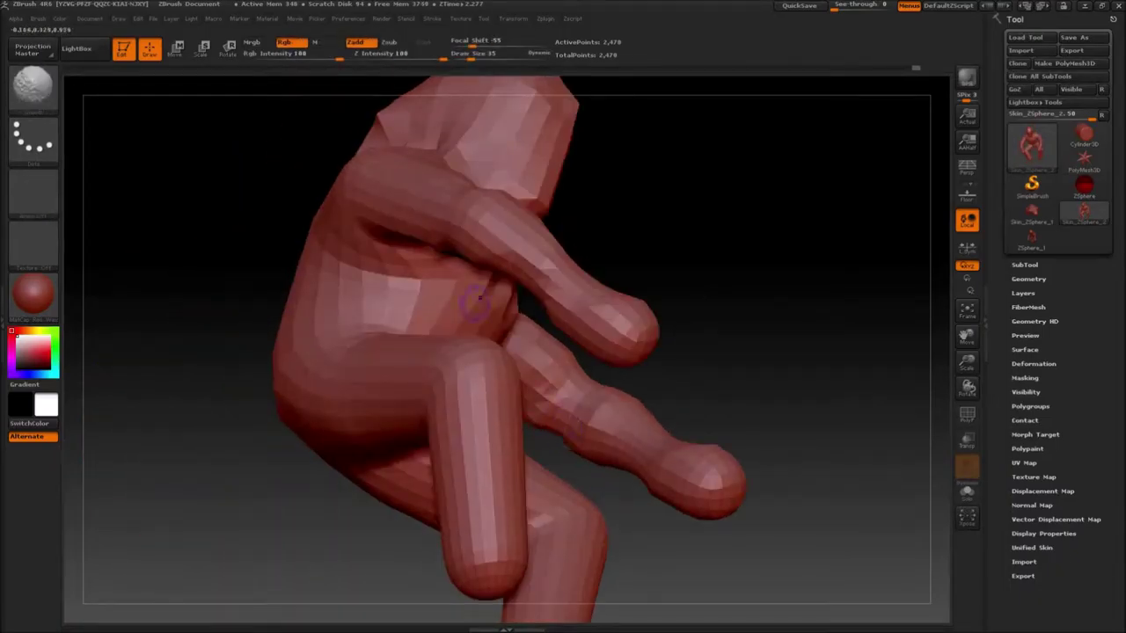
left_click_drag(695, 379, 818, 387)
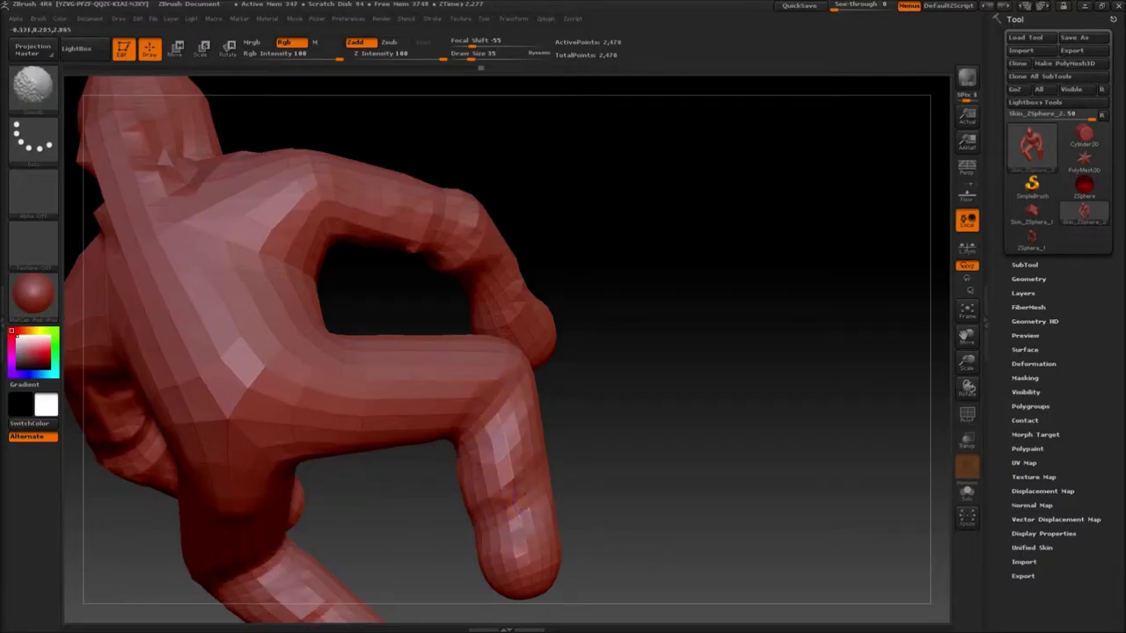
left_click_drag(517, 502, 505, 512)
left_click_drag(792, 492, 616, 466)
Smooth the faceted surface around the neck and upper back.
left_click_drag(473, 55, 468, 56)
left_click_drag(686, 493, 616, 492)
left_click_drag(739, 448, 643, 435)
mouse_move(668, 220)
left_mouse_down()
mouse_move(606, 221)
mouse_move(633, 224)
left_mouse_up()
left_click_drag(414, 220, 440, 189, "shift")
left_click_drag(651, 211, 540, 203)
left_click_drag(607, 229, 537, 236)
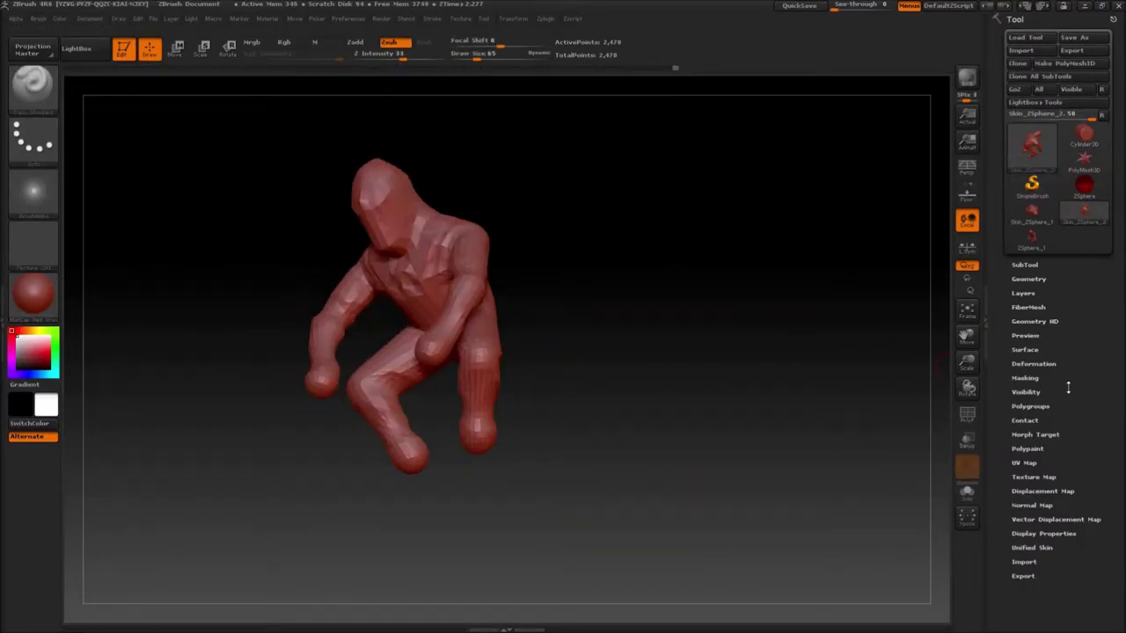
Divide the mesh to add another subdivision level.
left_click_drag(607, 334, 668, 326)
left_click(1029, 279)
left_click(1032, 376)
Carve creases into the hands and feet with the Dam_Standard brush at a draw size of about 20.
mouse_move(572, 322)
left_mouse_down()
mouse_move(636, 322)
mouse_move(681, 284)
mouse_move(569, 264)
mouse_move(619, 504)
mouse_move(712, 465)
left_mouse_up()
mouse_move(633, 491)
left_mouse_down()
mouse_move(686, 538)
mouse_move(573, 141)
mouse_move(563, 369)
mouse_move(616, 379)
mouse_move(528, 352)
mouse_move(634, 422)
mouse_move(496, 459)
mouse_move(668, 422)
left_mouse_up()
mouse_move(247, 286)
left_mouse_down()
mouse_move(276, 306)
mouse_move(269, 299)
left_mouse_up()
mouse_move(369, 308)
left_mouse_down()
mouse_move(312, 307)
mouse_move(379, 290)
left_mouse_up()
left_click_drag(477, 57, 469, 58)
left_click_drag(405, 299, 343, 308)
left_click_drag(262, 280, 248, 294)
left_click_drag(343, 308, 404, 295)
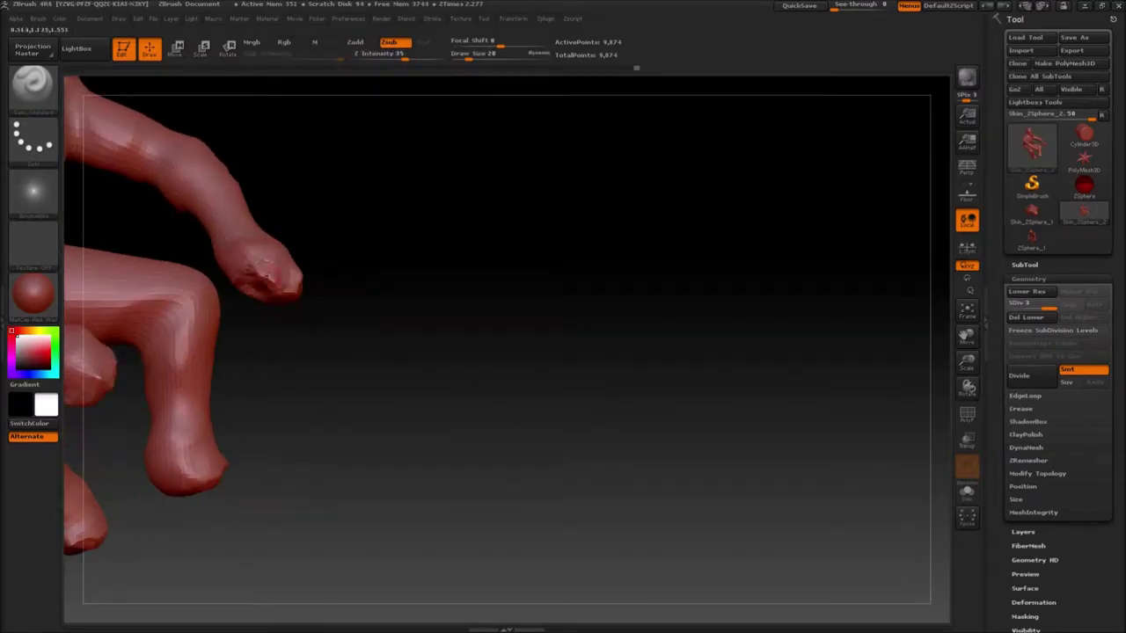
left_click_drag(298, 323, 189, 338)
left_click_drag(172, 442, 237, 433)
left_click_drag(164, 355, 169, 379)
mouse_move(238, 433)
left_mouse_down()
mouse_move(171, 432)
mouse_move(263, 422)
left_mouse_up()
Switch the sculpting brush and shape the toe area of the feet, smoothing the strokes.
left_click(33, 86)
left_click(187, 141)
left_click_drag(433, 504, 468, 496)
left_click_drag(264, 439, 343, 422)
left_click_drag(425, 517, 442, 524)
mouse_move(378, 458)
left_mouse_down()
mouse_move(282, 457)
mouse_move(370, 448)
left_mouse_up()
left_click_drag(431, 511, 423, 519, "shift")
left_click_drag(669, 369, 404, 374)
left_click_drag(531, 519, 548, 541)
left_click_drag(686, 396, 493, 387)
Choose another brush, enlarge its draw size and sculpt muscle forms along the arms and shoulder.
mouse_move(290, 378)
left_mouse_down()
mouse_move(614, 407)
mouse_move(569, 291)
mouse_move(528, 264)
left_mouse_up()
key("b")
left_click(256, 228)
left_click_drag(616, 351, 581, 354)
left_click_drag(475, 57, 490, 57)
left_click_drag(180, 299, 132, 423)
left_click_drag(211, 326, 176, 432)
left_click_drag(137, 379, 207, 488)
left_click_drag(308, 190, 373, 233)
Sculpt planes into the head, neck and upper chest at draw size 56.
left_click_drag(757, 352, 501, 326)
left_click_drag(440, 194, 475, 246)
left_click_drag(479, 189, 431, 242)
left_click_drag(669, 264, 791, 273)
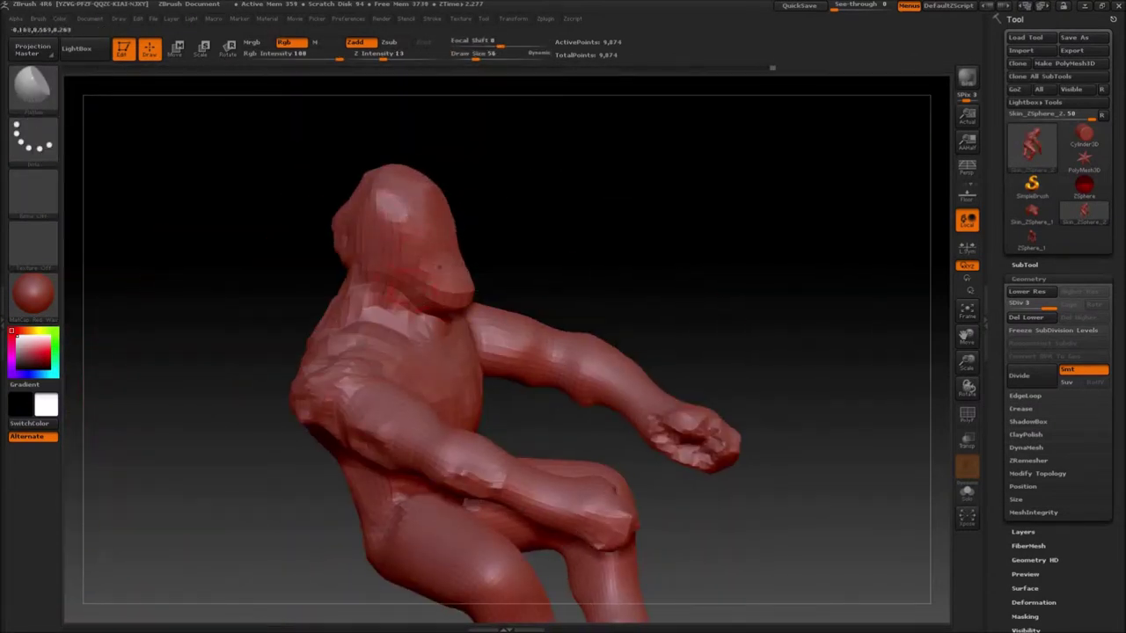
left_click_drag(669, 264, 775, 264)
left_click_drag(398, 308, 431, 348)
Select the Dam_Standard brush and apply DynaMesh to the figure, choosing to freeze the subdivision levels.
key("b")
key("d")
key("s")
mouse_move(757, 282)
left_mouse_down()
mouse_move(616, 291)
mouse_move(792, 307)
mouse_move(631, 319)
mouse_move(598, 249)
mouse_move(649, 371)
left_mouse_up()
left_click(1025, 447)
left_click(1026, 466)
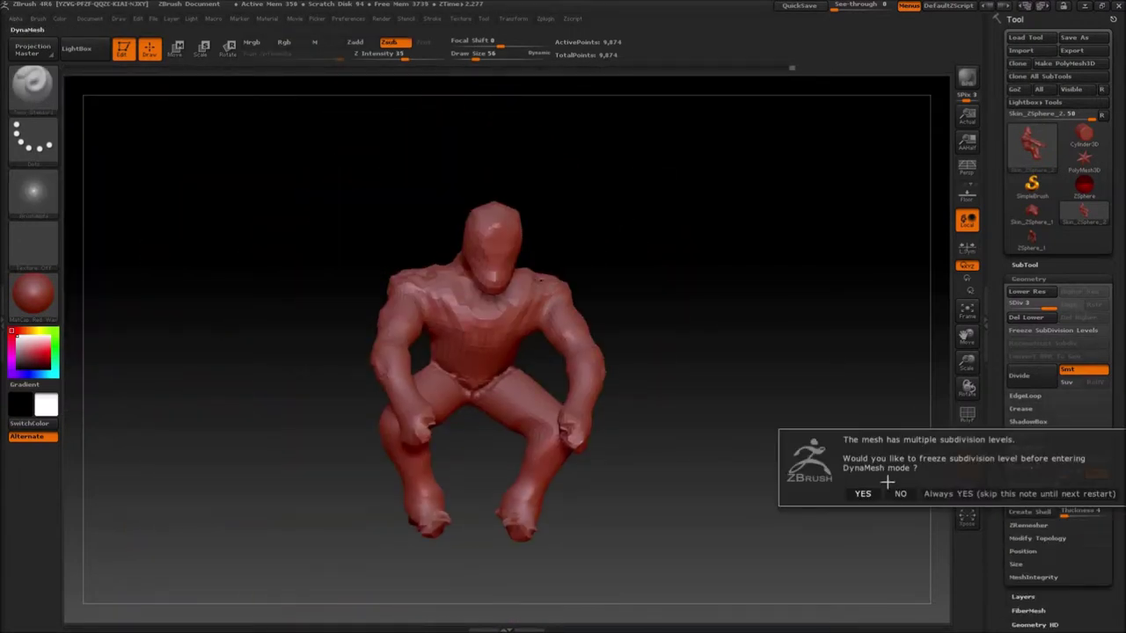
left_click(862, 493)
Build up the brow ridge and nose on the face with the ClayBuildup brush.
left_click_drag(736, 348, 624, 297)
left_click(33, 83)
left_click(101, 185)
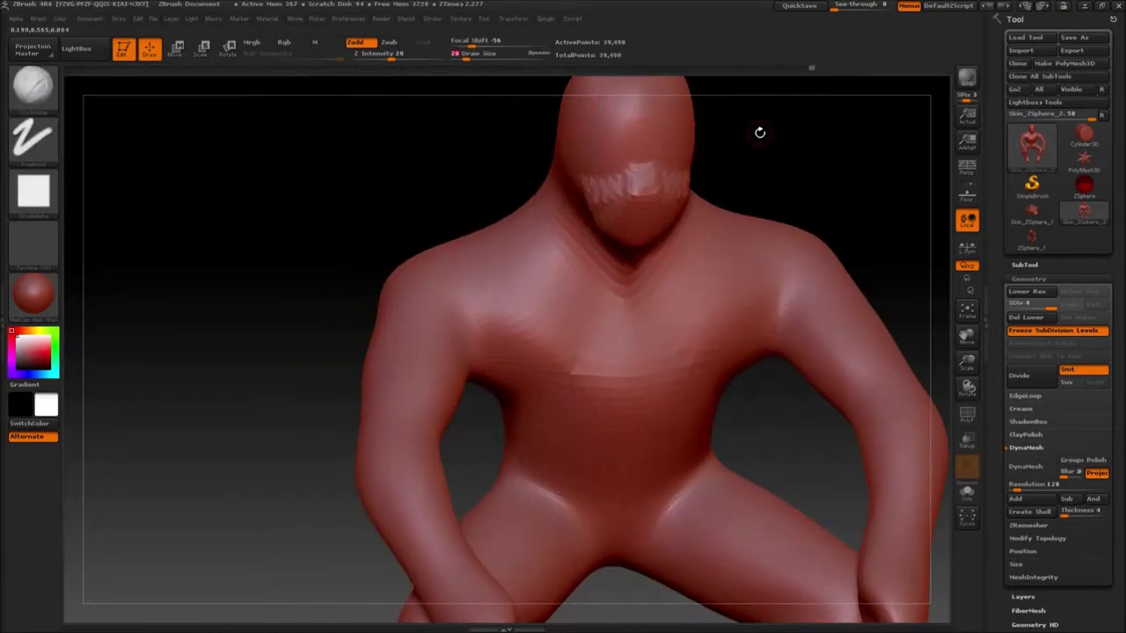
left_click_drag(742, 148, 658, 245)
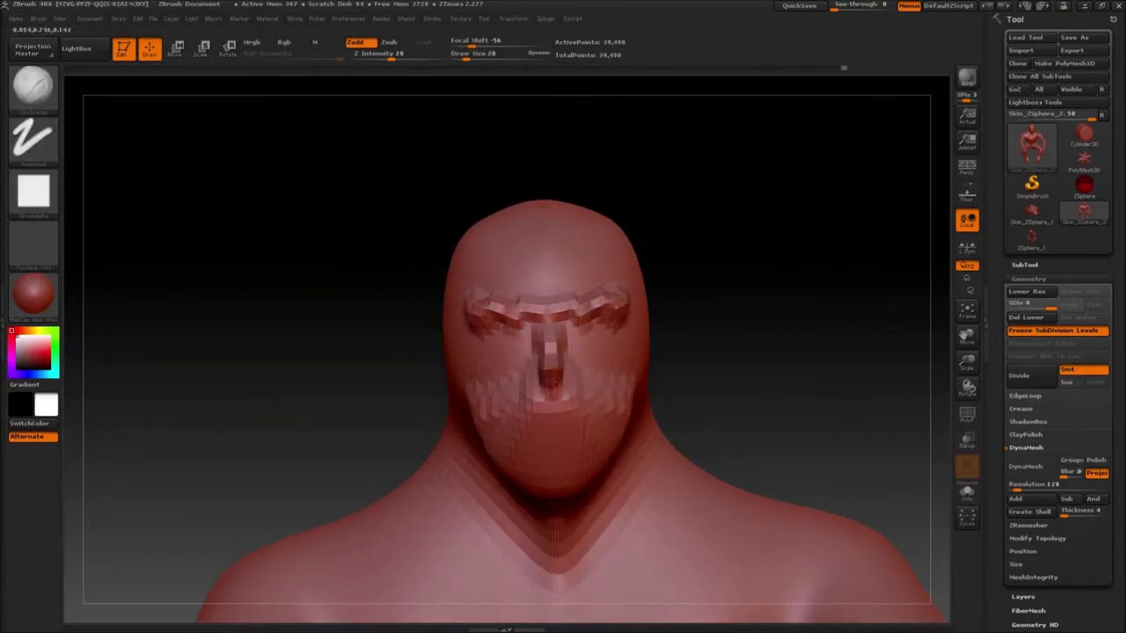
left_click_drag(549, 387, 578, 400)
mouse_move(515, 257)
left_mouse_down()
mouse_move(724, 251)
mouse_move(715, 319)
left_mouse_up()
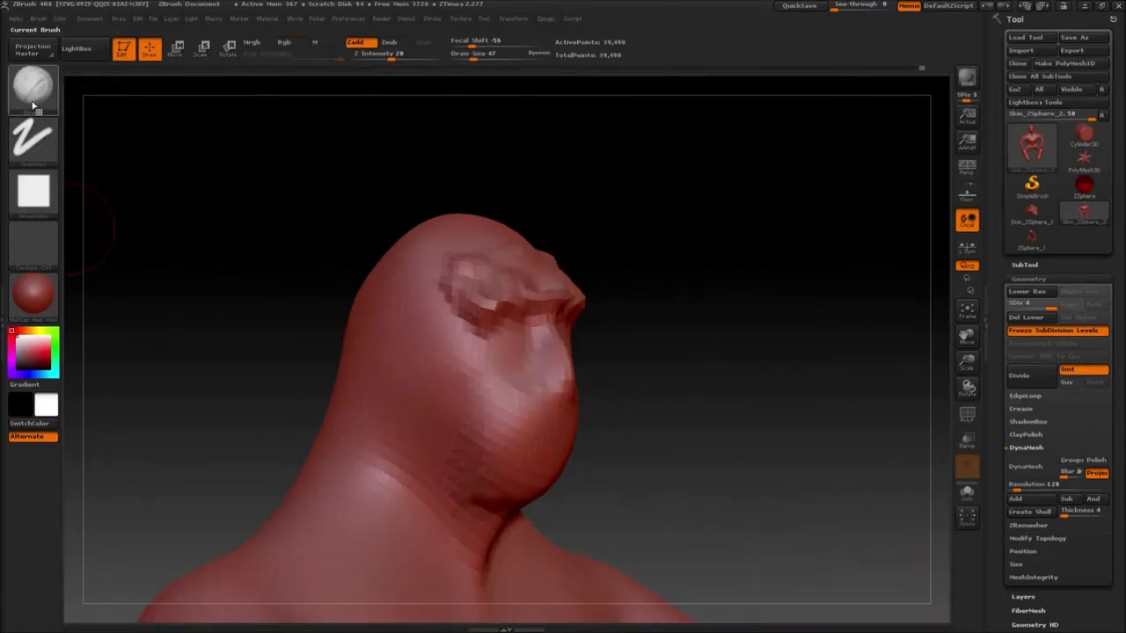
Build up the lips and chin and extend the nose with ClayBuildup at draw size 24.
left_click_drag(616, 264, 467, 67)
mouse_move(548, 425)
left_mouse_down()
mouse_move(666, 448)
mouse_move(599, 449)
left_mouse_up()
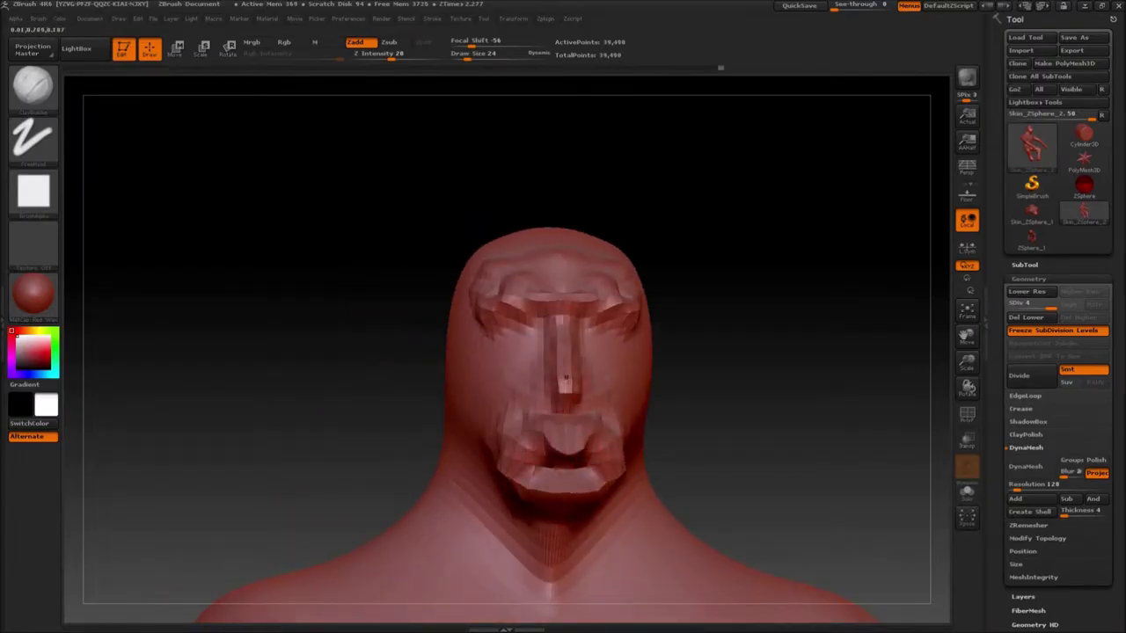
left_click_drag(553, 388, 614, 363)
left_click_drag(500, 383, 529, 383)
Carve rough grooves around the neck and upper chest with the Dam_Standard brush, and smooth them.
left_click(33, 90)
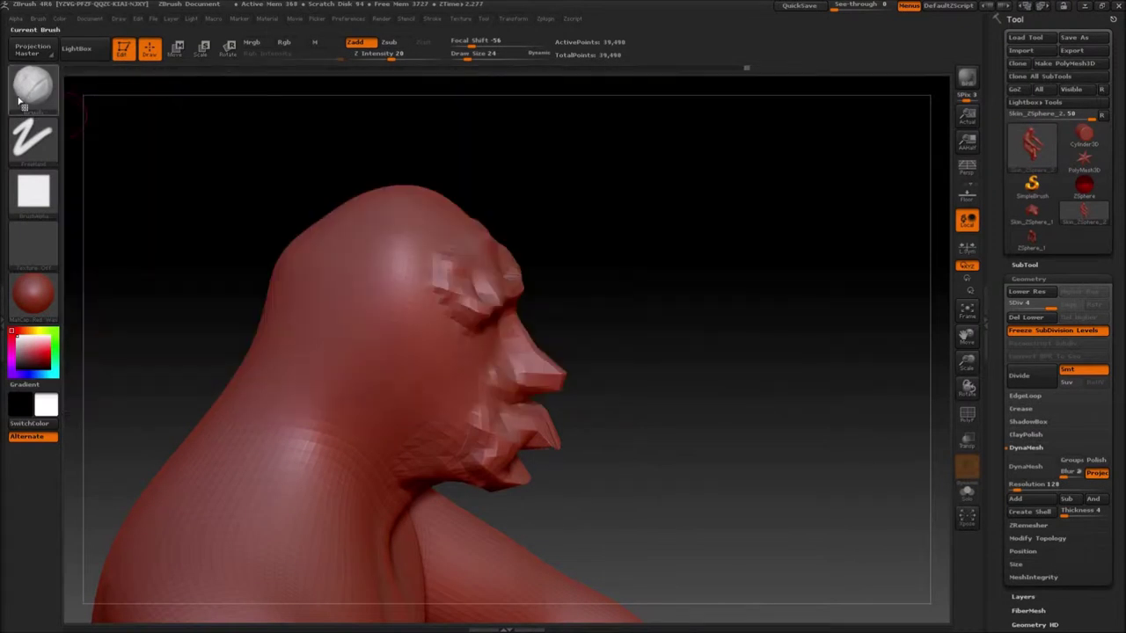
left_click(25, 98)
left_click(737, 190)
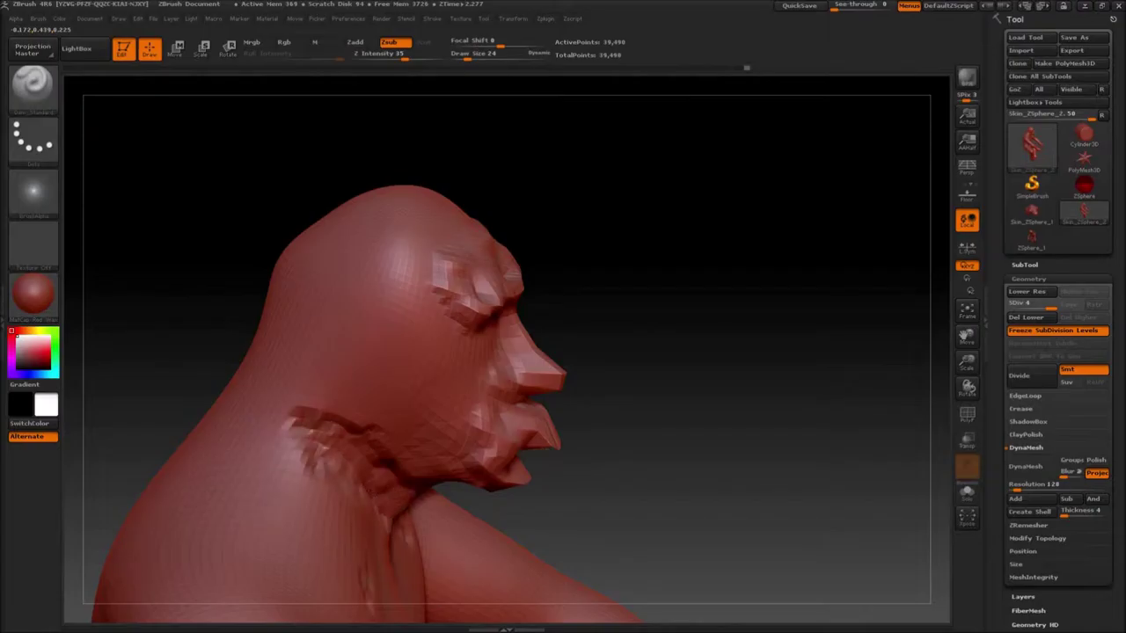
left_click_drag(709, 413, 480, 410)
mouse_move(648, 432)
left_mouse_down()
mouse_move(370, 409)
mouse_move(396, 462)
left_mouse_up()
mouse_move(668, 422)
left_mouse_down()
mouse_move(364, 256)
mouse_move(264, 264)
left_mouse_up()
mouse_move(422, 413)
left_mouse_down()
mouse_move(660, 493)
mouse_move(482, 416)
mouse_move(400, 421)
mouse_move(308, 406)
left_mouse_up()
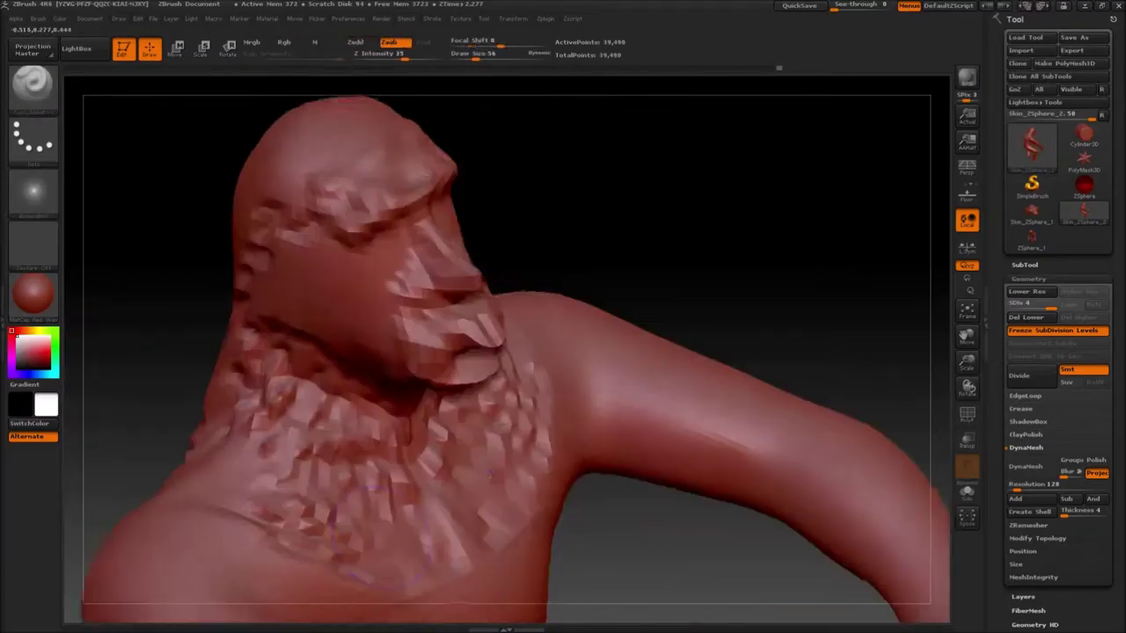
left_click_drag(290, 457, 405, 440)
Carve rough strands along the side of the head, jaw and back of the neck.
left_click_drag(704, 220, 836, 203)
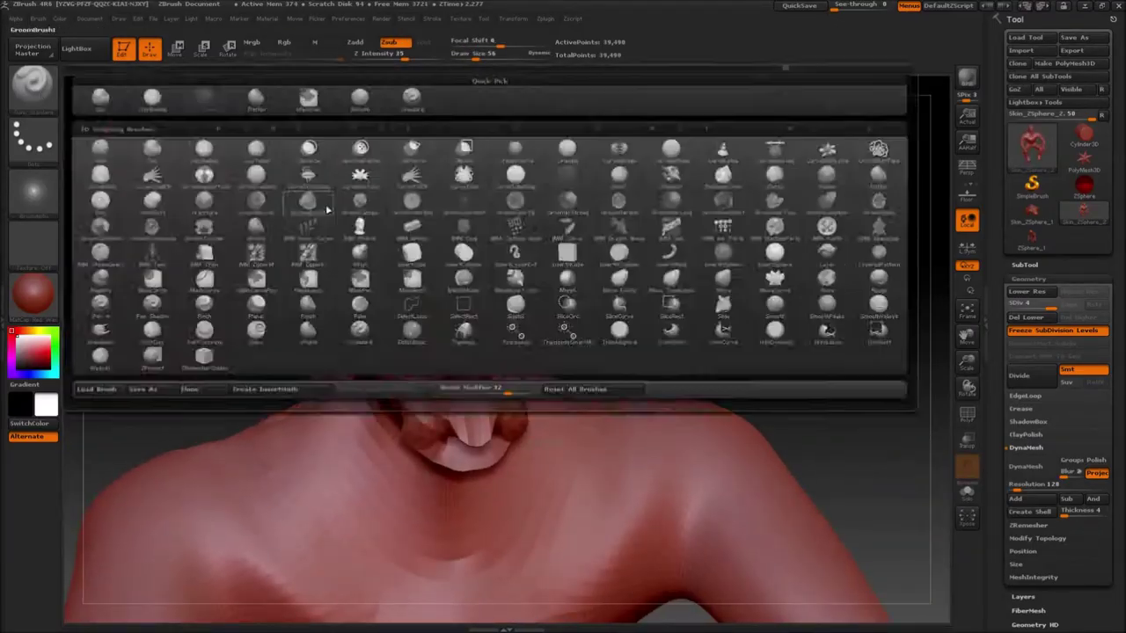
left_click_drag(660, 264, 792, 255)
left_click_drag(336, 289, 303, 336)
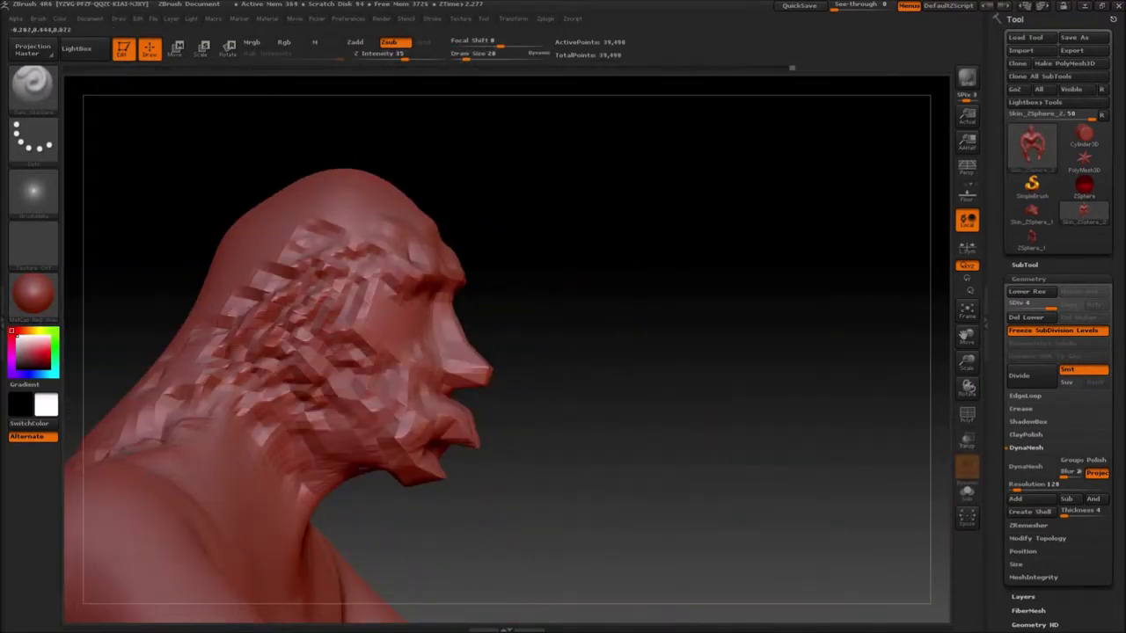
Reshape the profile of the head, jaw and body with the Move brush, using a draw size around 160.
left_click(33, 86)
left_click(834, 281)
left_click_drag(466, 57, 491, 57)
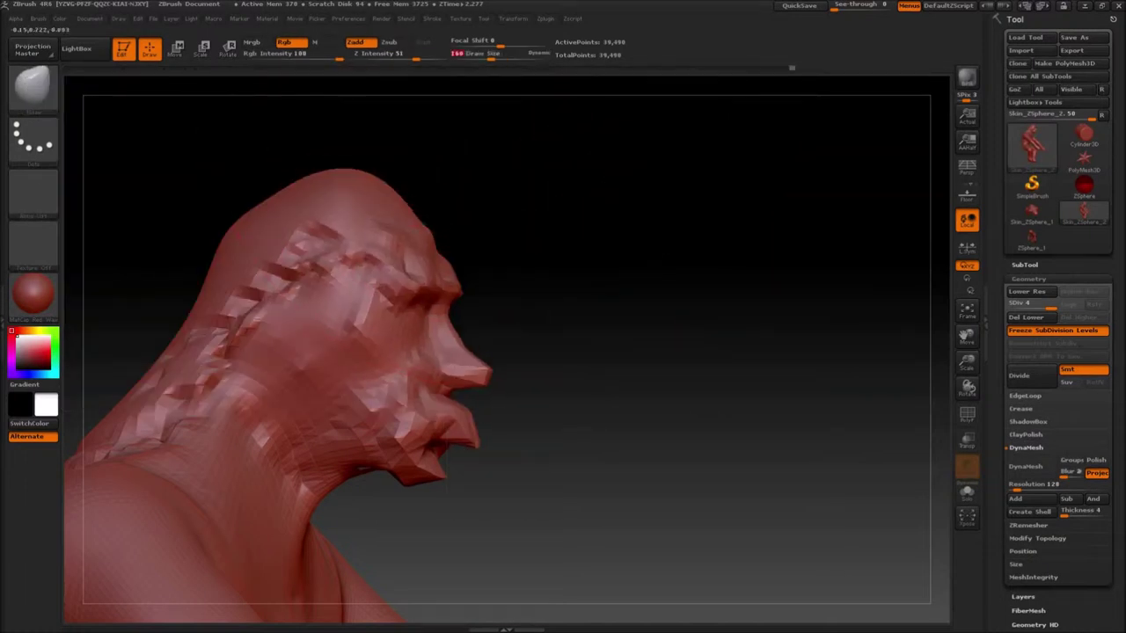
left_click_drag(775, 264, 678, 273)
left_click_drag(449, 413, 470, 396)
mouse_move(634, 132)
left_mouse_down()
mouse_move(505, 73)
mouse_move(504, 58)
left_mouse_up()
left_click_drag(536, 242, 538, 264)
mouse_move(792, 264)
left_mouse_down()
mouse_move(686, 272)
mouse_move(717, 264)
left_mouse_up()
mouse_move(792, 291)
left_mouse_down()
mouse_move(871, 272)
mouse_move(704, 303)
left_mouse_up()
mouse_move(536, 519)
left_mouse_down()
mouse_move(747, 382)
mouse_move(557, 499)
mouse_move(528, 317)
mouse_move(505, 332)
left_mouse_up()
Deepen the creases in the hand with the Dam_Standard brush.
left_click_drag(845, 352, 747, 308)
left_click_drag(704, 352, 756, 352)
mouse_move(756, 352)
left_mouse_down("alt")
mouse_move(776, 442)
mouse_move(686, 422)
left_mouse_up("alt")
left_click_drag(352, 396, 668, 290, "alt")
left_click_drag(369, 264, 457, 370)
mouse_move(387, 440)
left_mouse_down()
mouse_move(493, 495)
mouse_move(379, 275)
left_mouse_up()
key("b")
key("d")
key("s")
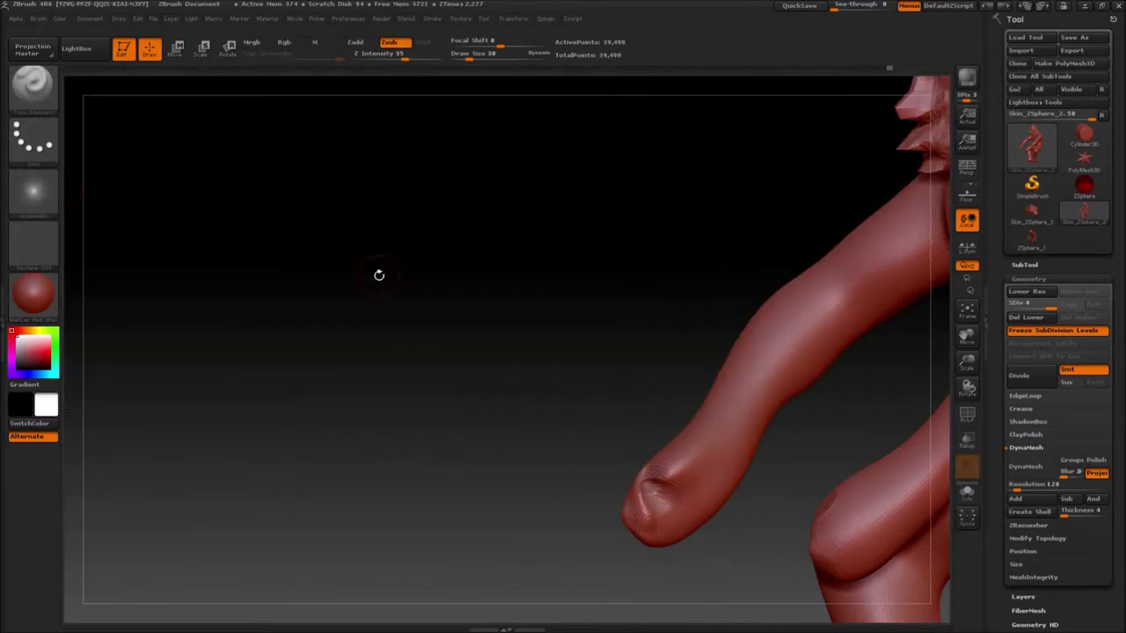
left_click_drag(369, 370, 475, 352)
mouse_move(666, 462)
left_mouse_down()
mouse_move(649, 503)
mouse_move(762, 569)
mouse_move(844, 492)
left_mouse_up()
Carve a groove down the shin and smooth the lower legs.
left_click_drag(655, 381, 666, 460)
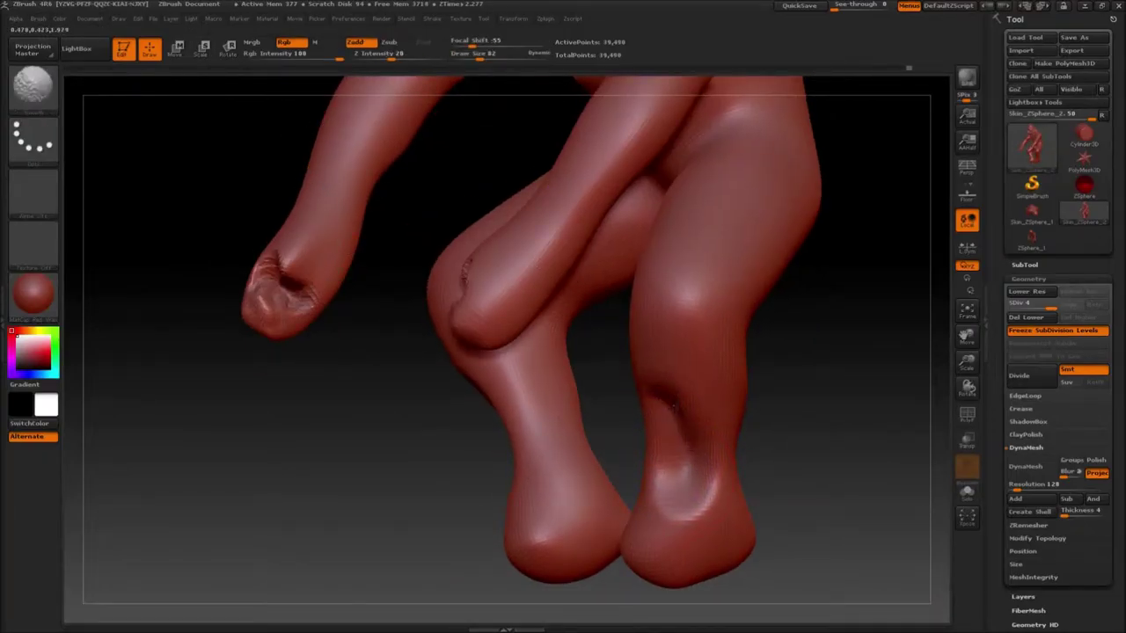
left_click_drag(845, 422, 757, 422)
left_click_drag(646, 418, 646, 475, "shift")
left_click_drag(658, 393, 655, 431, "shift")
mouse_move(792, 440)
left_mouse_down()
mouse_move(692, 466)
mouse_move(774, 396)
left_mouse_up()
left_click_drag(612, 396, 629, 505, "shift")
mouse_move(739, 369)
left_mouse_down()
mouse_move(712, 356)
mouse_move(671, 397)
mouse_move(616, 369)
left_mouse_up()
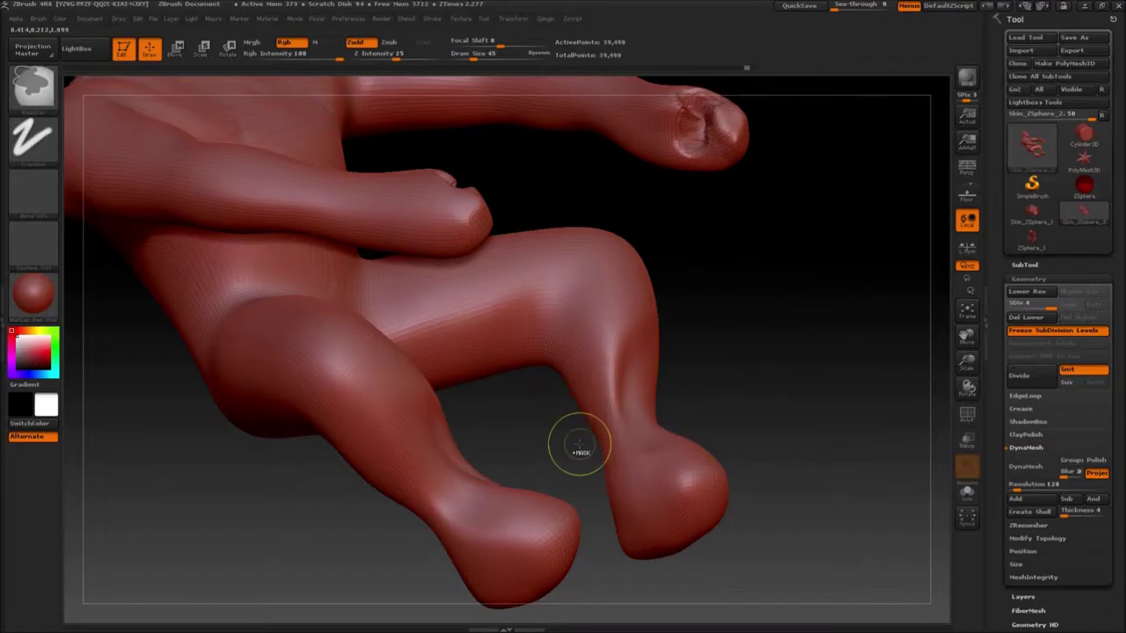
Refine the shape of the calves and ankles at draw size 45.
left_click_drag(580, 445, 687, 440)
left_click_drag(607, 370, 594, 431)
mouse_move(774, 422)
left_mouse_down()
mouse_move(845, 387)
mouse_move(739, 378)
left_mouse_up()
left_click_drag(536, 409, 592, 420)
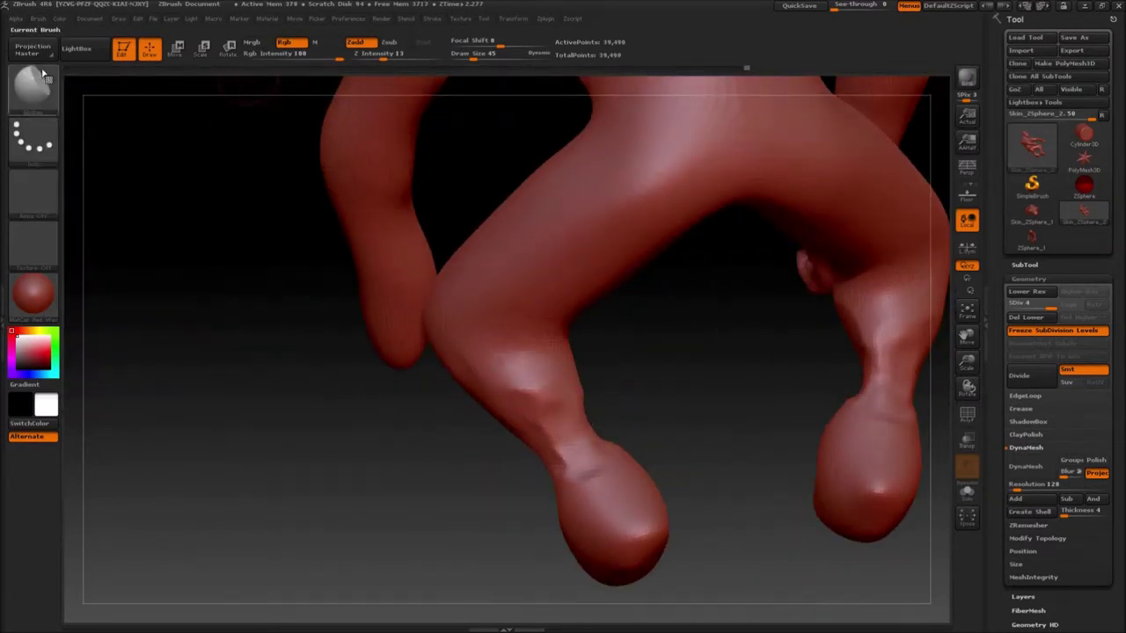
Carve the crease where the thigh meets the hip with the Dam_Standard brush at draw size 45.
mouse_move(552, 328)
left_mouse_down()
mouse_move(774, 390)
mouse_move(805, 374)
left_mouse_up()
left_click_drag(702, 192, 710, 213)
left_click_drag(783, 387, 769, 409)
left_click_drag(362, 218, 447, 262)
left_click_drag(563, 492, 686, 475)
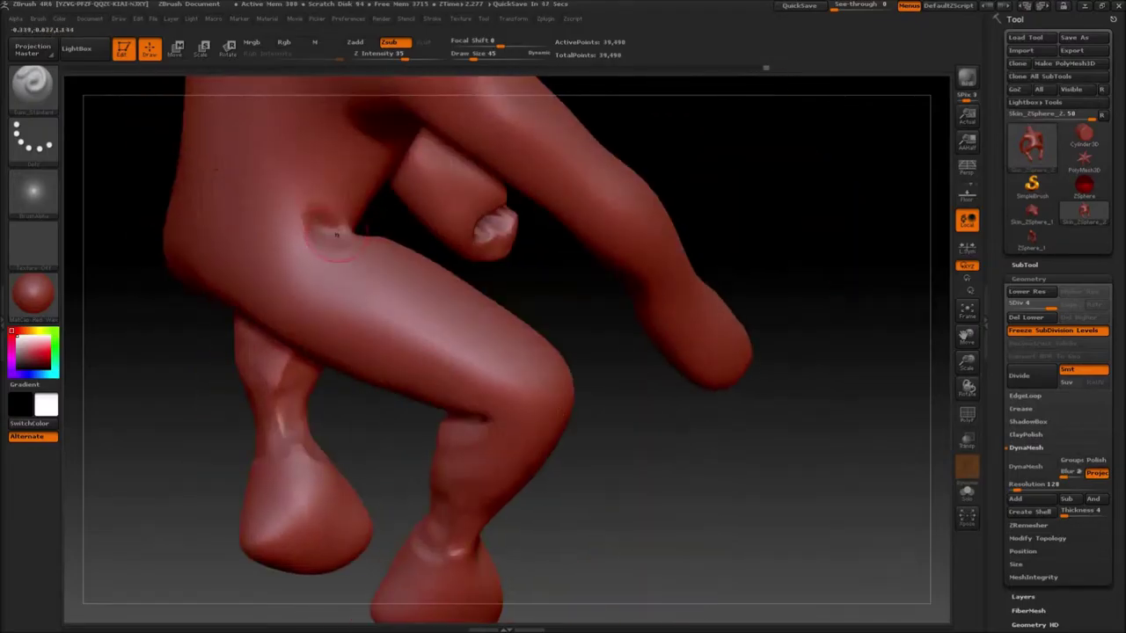
mouse_move(616, 351)
left_mouse_down()
mouse_move(473, 294)
mouse_move(598, 290)
left_mouse_up()
mouse_move(387, 176)
left_mouse_down()
mouse_move(337, 171)
mouse_move(493, 342)
left_mouse_up()
Build up the chest muscles and work the surfaces of the chest and lower torso with the Flatten brush.
key("b")
left_click(34, 88)
mouse_move(303, 242)
left_mouse_down()
mouse_move(264, 198)
mouse_move(325, 264)
left_mouse_up()
left_click(232, 176)
left_click_drag(233, 202, 326, 204)
left_click_drag(317, 370, 283, 348)
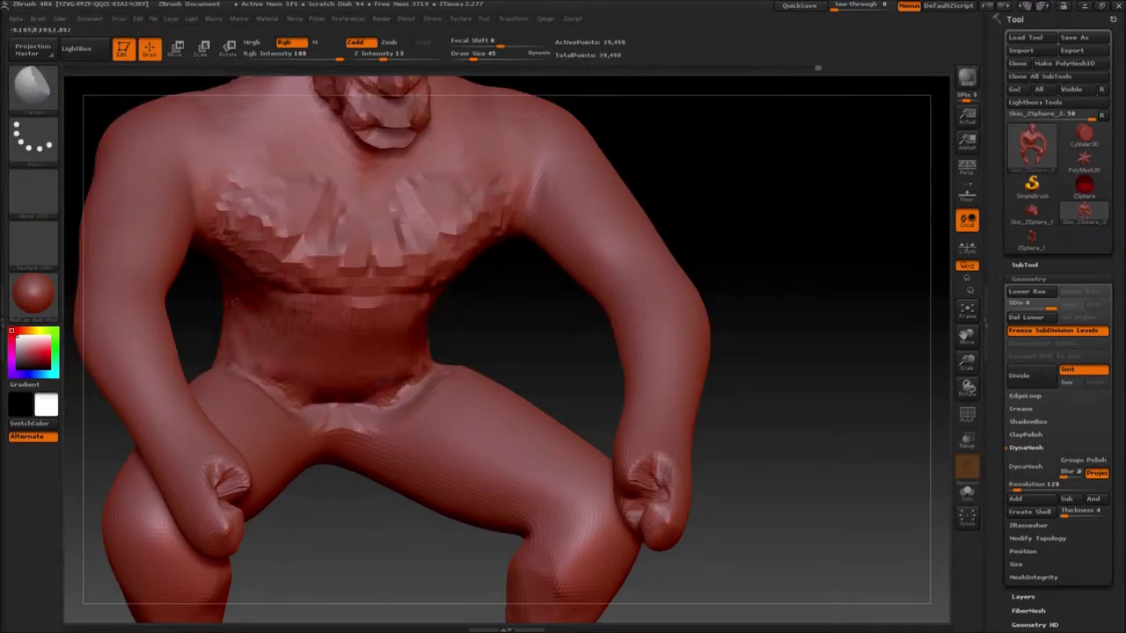
left_click_drag(238, 225, 352, 264)
Flatten the planes of the torso, hips and thighs with the Flatten brush at draw size 75.
left_click_drag(792, 335, 580, 334)
left_click_drag(467, 238, 464, 352)
mouse_move(634, 334)
left_mouse_down()
mouse_move(827, 334)
mouse_move(713, 334)
left_mouse_up()
key("bracketright")
key("bracketright")
key("bracketright")
mouse_move(468, 314)
left_mouse_down()
mouse_move(248, 370)
mouse_move(264, 334)
left_mouse_up()
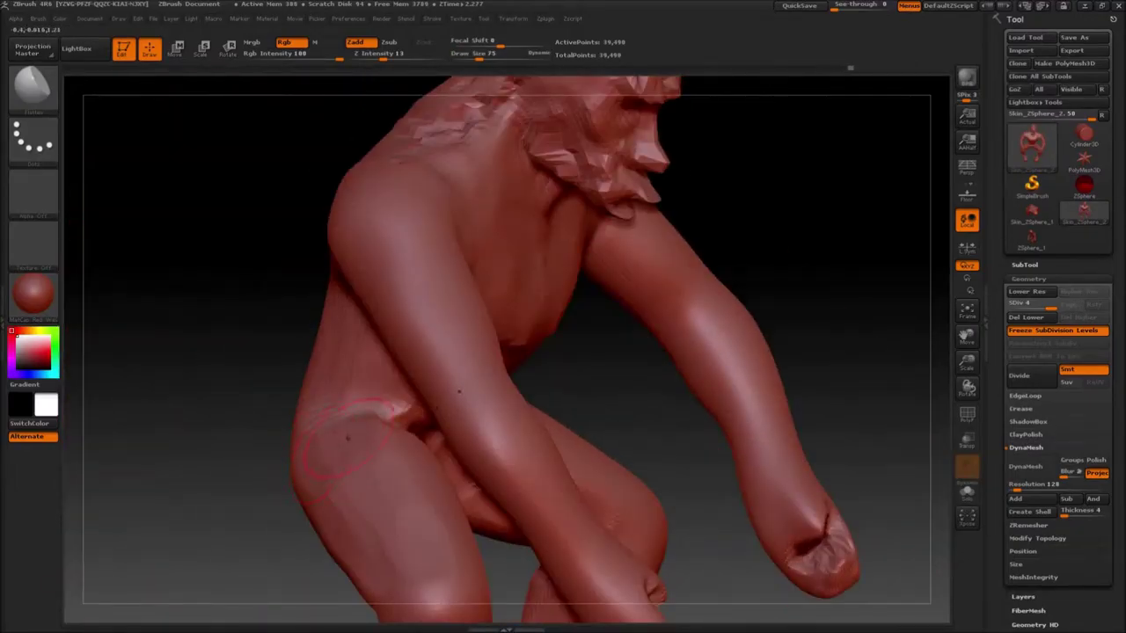
left_click_drag(792, 335, 668, 335)
mouse_move(580, 340)
left_mouse_down()
mouse_move(756, 340)
mouse_move(756, 264)
left_mouse_up()
Adjust the profile of the head and lower back with the Move brush.
left_click(33, 88)
left_click(691, 167)
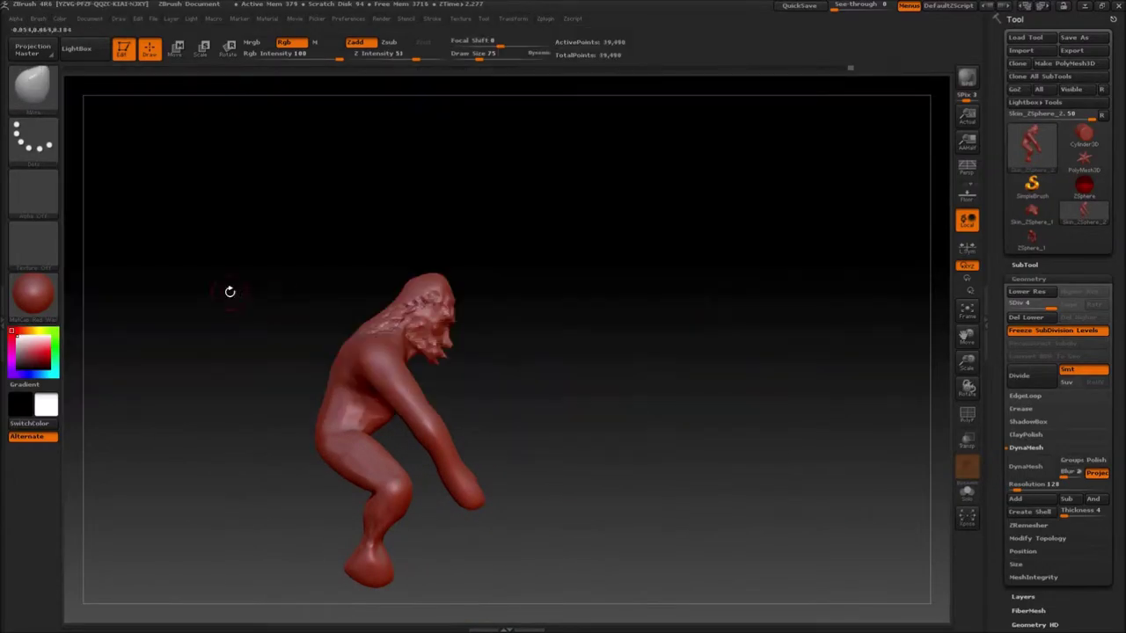
left_click_drag(453, 276, 442, 294)
left_click_drag(331, 396, 351, 392)
left_click_drag(466, 426, 695, 400)
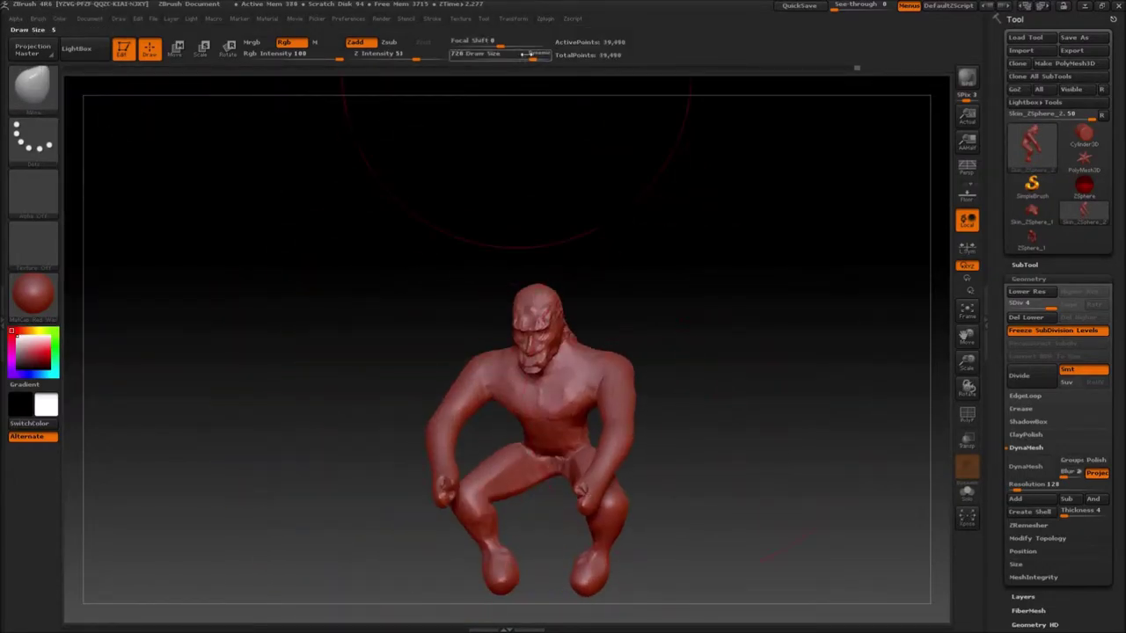
left_click_drag(440, 486, 452, 486)
left_click_drag(756, 352, 674, 328, "alt")
mouse_move(674, 328)
left_mouse_down()
mouse_move(774, 334)
mouse_move(616, 330)
mouse_move(607, 378)
mouse_move(661, 264)
left_mouse_up()
key("ctrl+z")
key("ctrl+z")
key("ctrl+z")
Reshape the overall posture and proportions of the crouching body with the Move brush at very large draw sizes around 700 to 875.
mouse_move(685, 362)
left_mouse_down()
mouse_move(779, 360)
mouse_move(691, 378)
left_mouse_up()
left_click_drag(417, 299, 421, 319)
mouse_move(480, 290)
left_mouse_down()
mouse_move(519, 274)
mouse_move(479, 271)
left_mouse_up()
left_click_drag(513, 59, 545, 59)
left_click_drag(462, 283, 543, 289)
left_click_drag(374, 352, 393, 363)
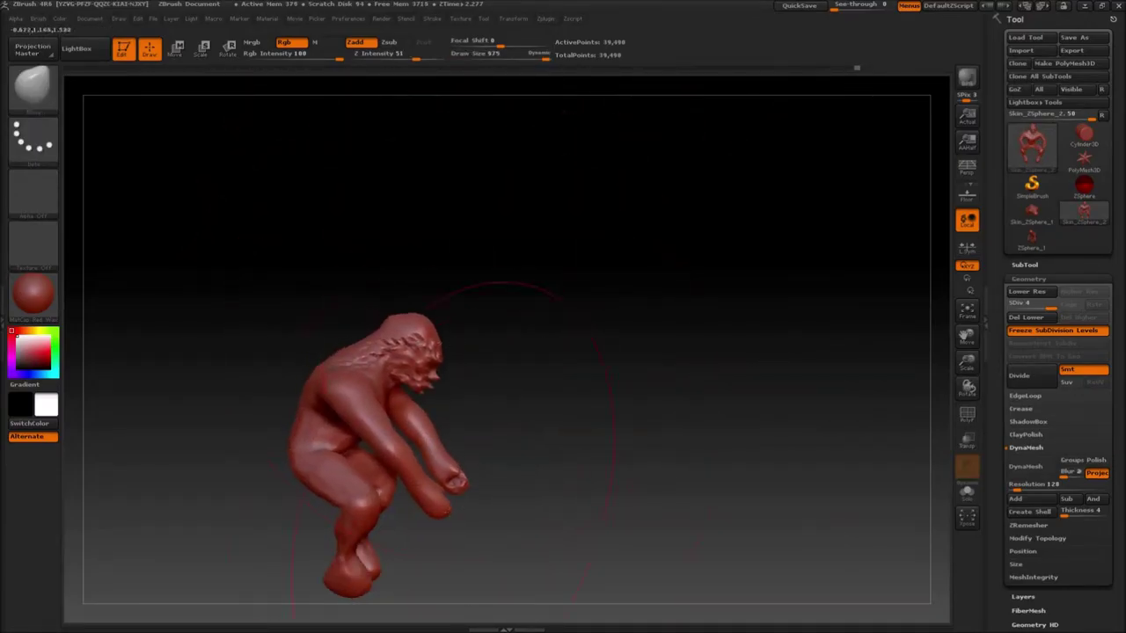
left_click_drag(402, 468, 418, 463)
mouse_move(686, 417)
left_mouse_down()
mouse_move(607, 453)
mouse_move(608, 384)
mouse_move(605, 430)
left_mouse_up()
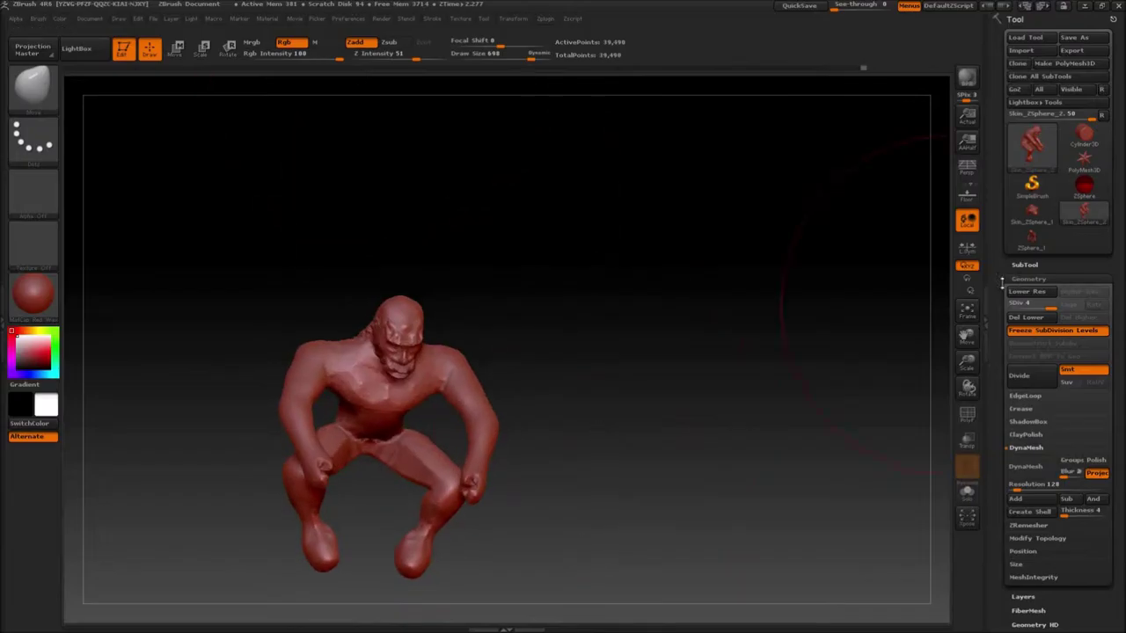
left_click_drag(792, 290, 871, 268)
Pull the feet and lower legs into position with the Move brush at draw size 370.
left_click(490, 58)
mouse_move(687, 417)
left_mouse_down()
mouse_move(607, 420)
mouse_move(691, 411)
left_mouse_up()
left_click(510, 59)
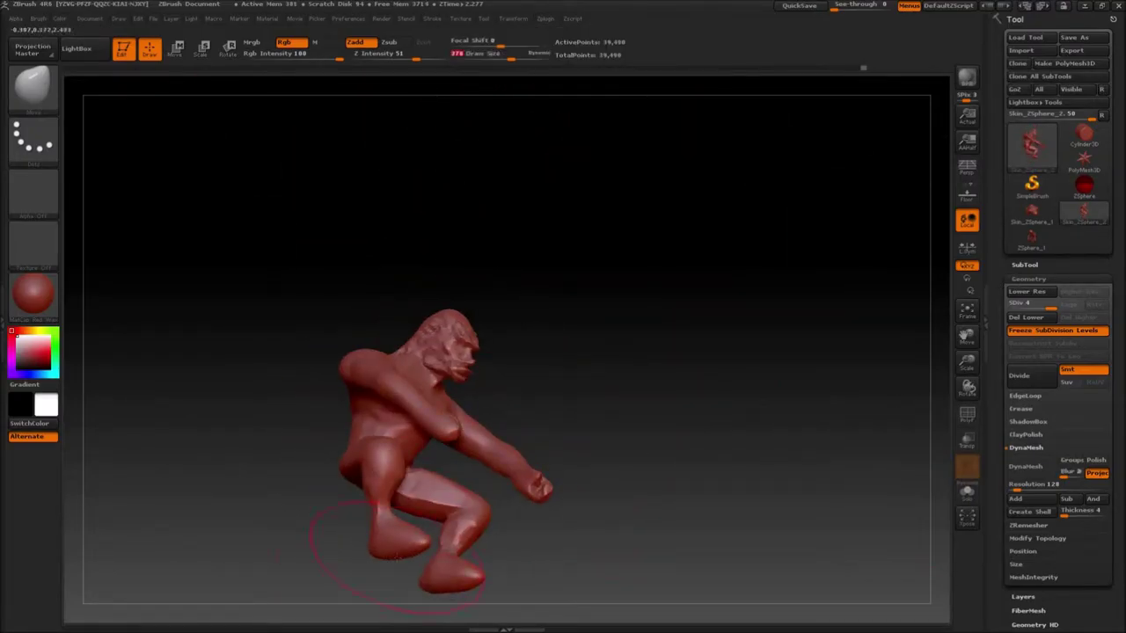
left_click_drag(396, 534, 387, 528)
left_click_drag(634, 440, 647, 334)
left_click_drag(475, 183, 465, 191)
mouse_move(580, 207)
left_mouse_down()
mouse_move(593, 281)
mouse_move(598, 207)
left_mouse_up()
left_click_drag(281, 255, 277, 352, "alt")
Refine the shape of the thighs, knees, calves and feet, giving the feet flat soles and pointed toes.
left_click(33, 88)
left_click(264, 290)
left_click(502, 57)
left_click_drag(503, 55, 480, 54)
mouse_move(387, 264)
left_mouse_down()
mouse_move(444, 211)
mouse_move(480, 210)
left_mouse_up()
mouse_move(536, 369)
left_mouse_down()
mouse_move(605, 463)
mouse_move(537, 378)
left_mouse_up()
left_click_drag(290, 422, 299, 220)
left_click_drag(300, 352, 493, 361)
left_click_drag(802, 429, 774, 447)
left_click_drag(493, 396, 633, 379)
left_click_drag(792, 431, 563, 413)
left_click_drag(774, 286, 792, 338)
mouse_move(551, 410)
left_mouse_down()
mouse_move(542, 498)
mouse_move(528, 413)
left_mouse_up()
Build up the tops and toes of the feet with the ClayBuildup brush at draw size 17.
left_click(34, 86)
left_click(233, 148)
left_click_drag(479, 58, 467, 58)
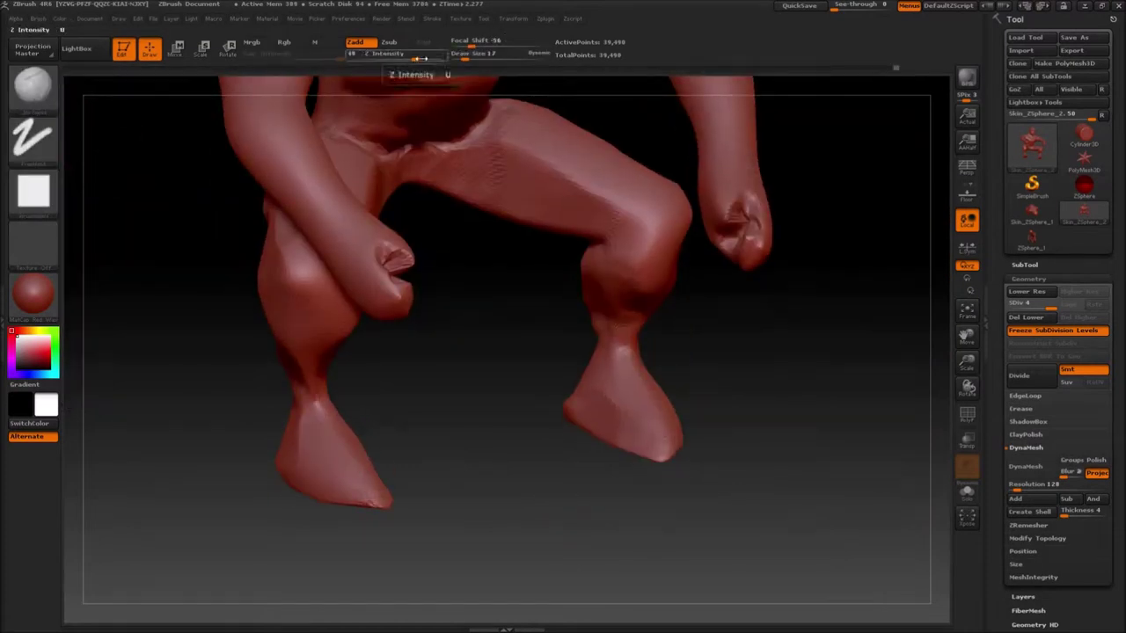
left_click_drag(428, 447, 352, 450)
left_click_drag(475, 458, 598, 453)
Flatten the feet, heels and ankles into clear planes with the Flatten brush at draw size 47.
left_click(33, 86)
left_click(668, 198)
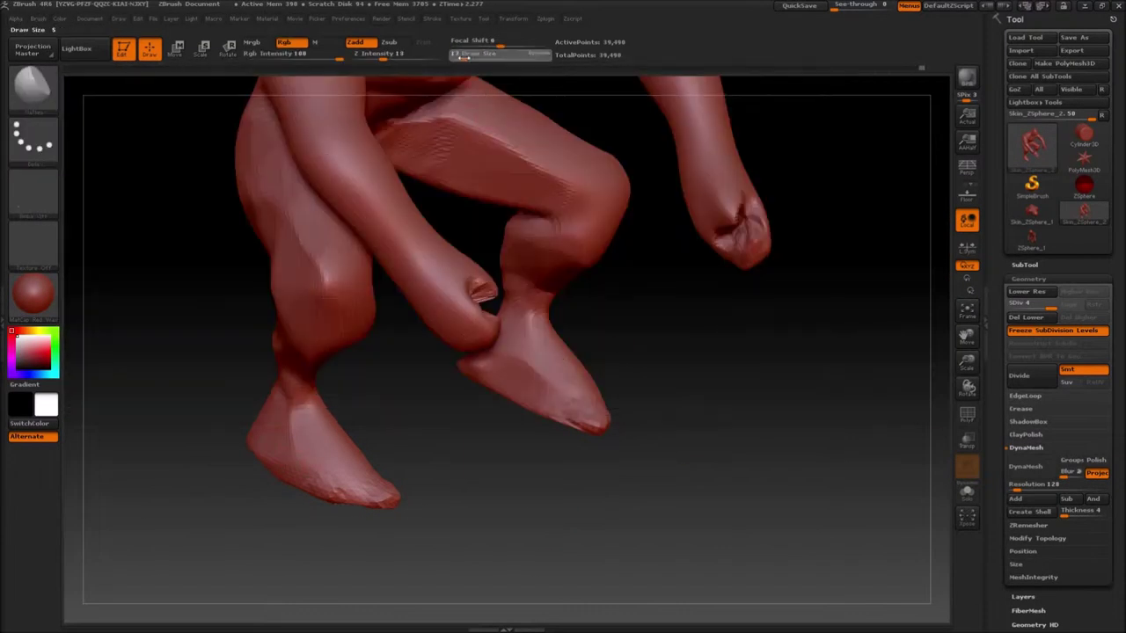
left_click_drag(268, 427, 300, 482)
left_click_drag(493, 475, 369, 466)
left_click_drag(475, 457, 440, 493)
left_click_drag(315, 413, 322, 466)
left_click_drag(440, 476, 580, 458)
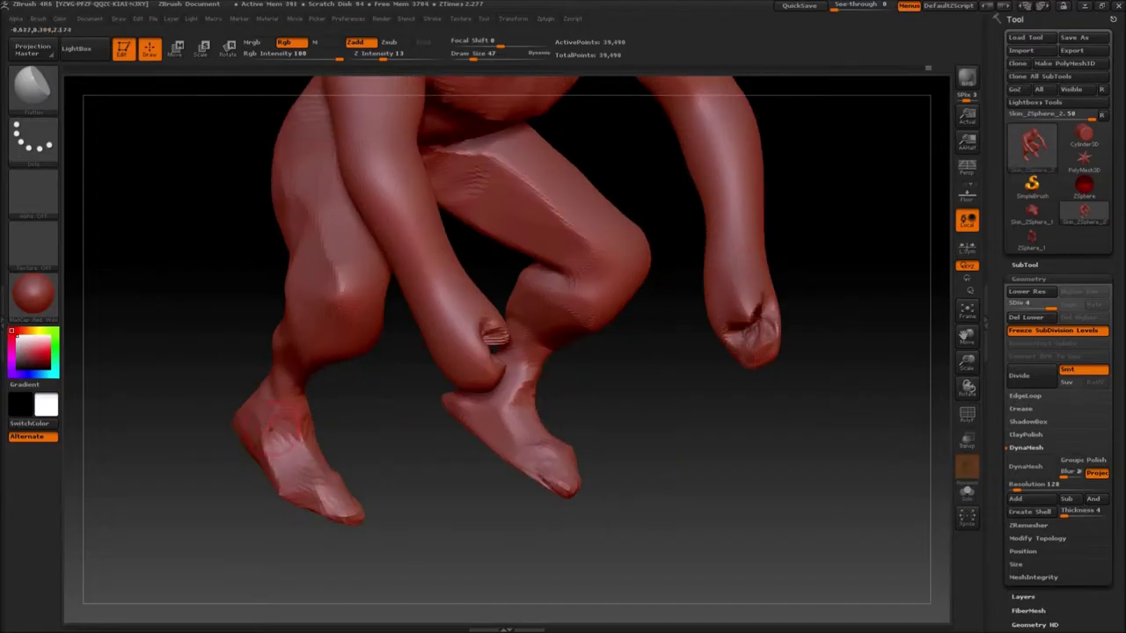
left_click_drag(422, 493, 431, 458)
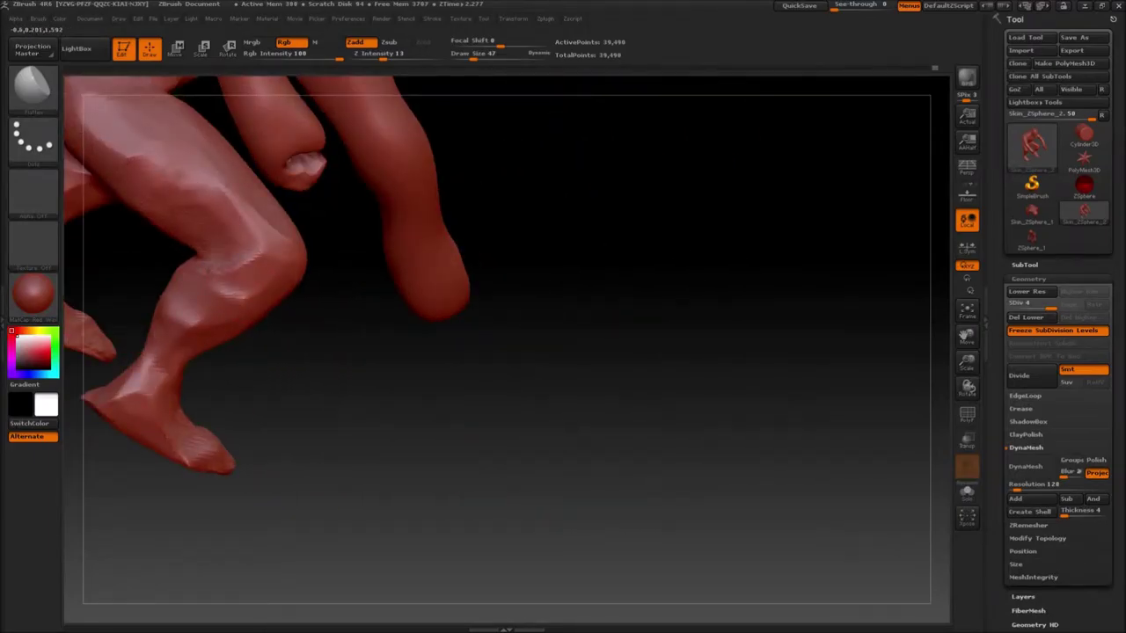
Refine the planes of the soles, legs and arms with the Flatten brush at draw size 47.
left_click_drag(316, 325, 422, 338)
left_click_drag(423, 374, 512, 626, "alt")
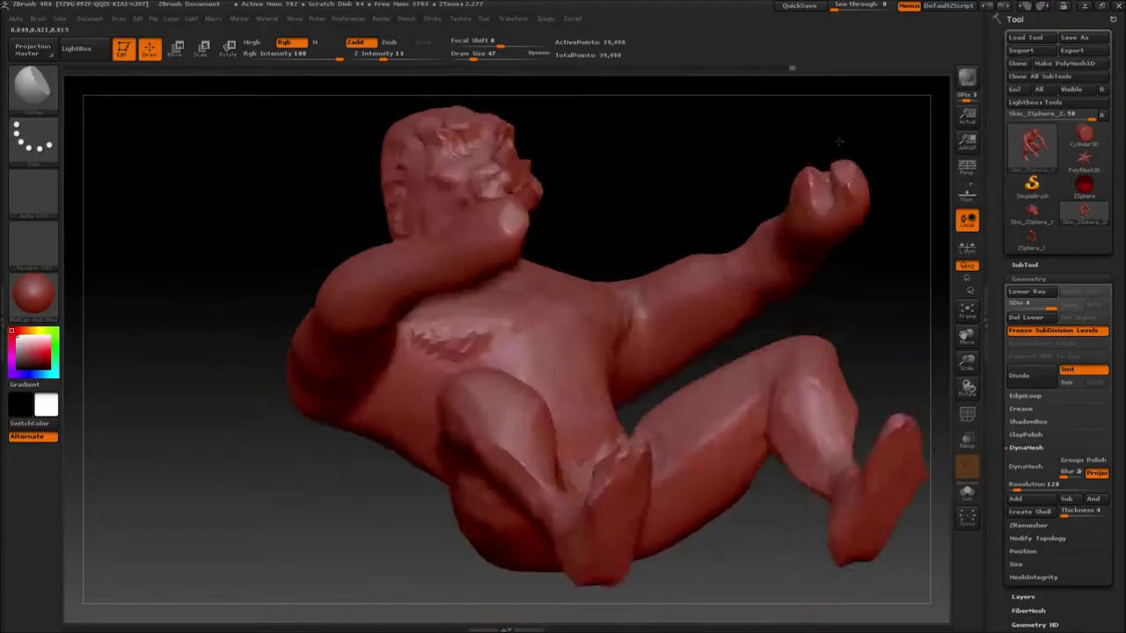
mouse_move(840, 141)
left_mouse_down()
mouse_move(704, 264)
mouse_move(440, 352)
left_mouse_up()
left_click_drag(831, 405, 871, 438)
left_click_drag(792, 371, 822, 374)
Remesh the whole figure with ZRemesher, using a target polygon count of 5.
left_click_drag(655, 368, 717, 354)
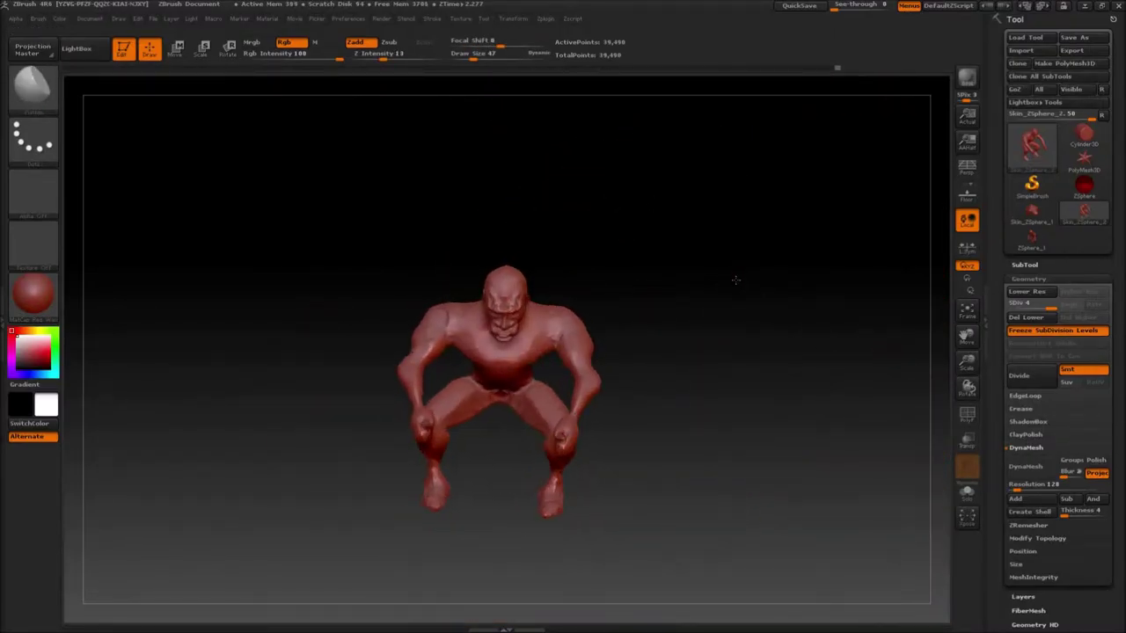
left_click(1028, 525)
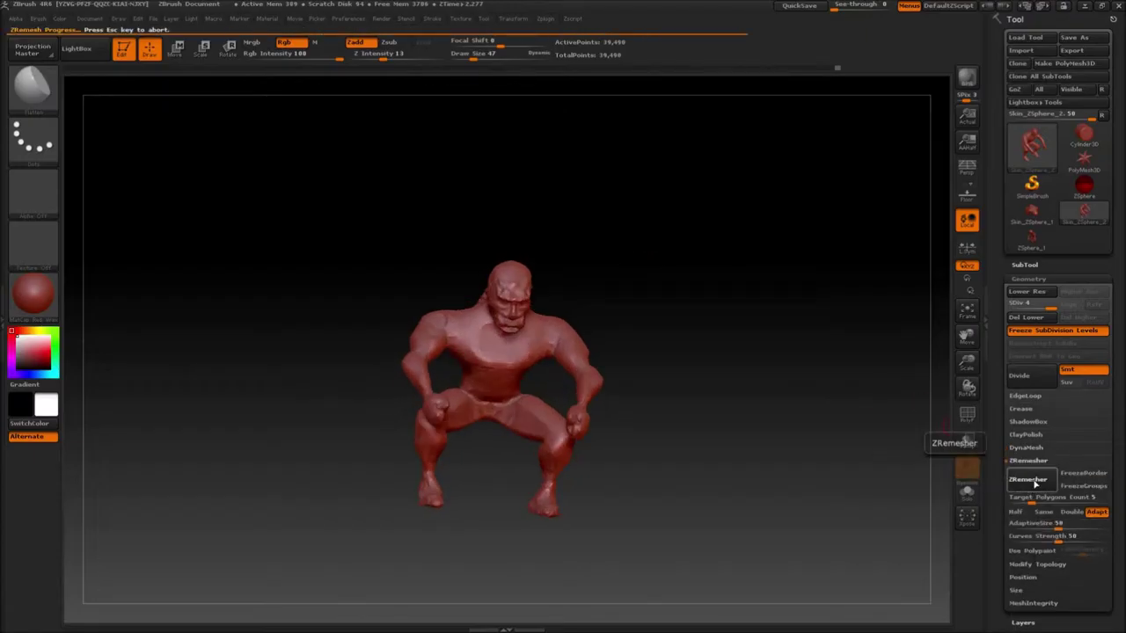
Carve creases where the limbs meet the torso with the Dam_Standard brush at draw size 47.
key("b")
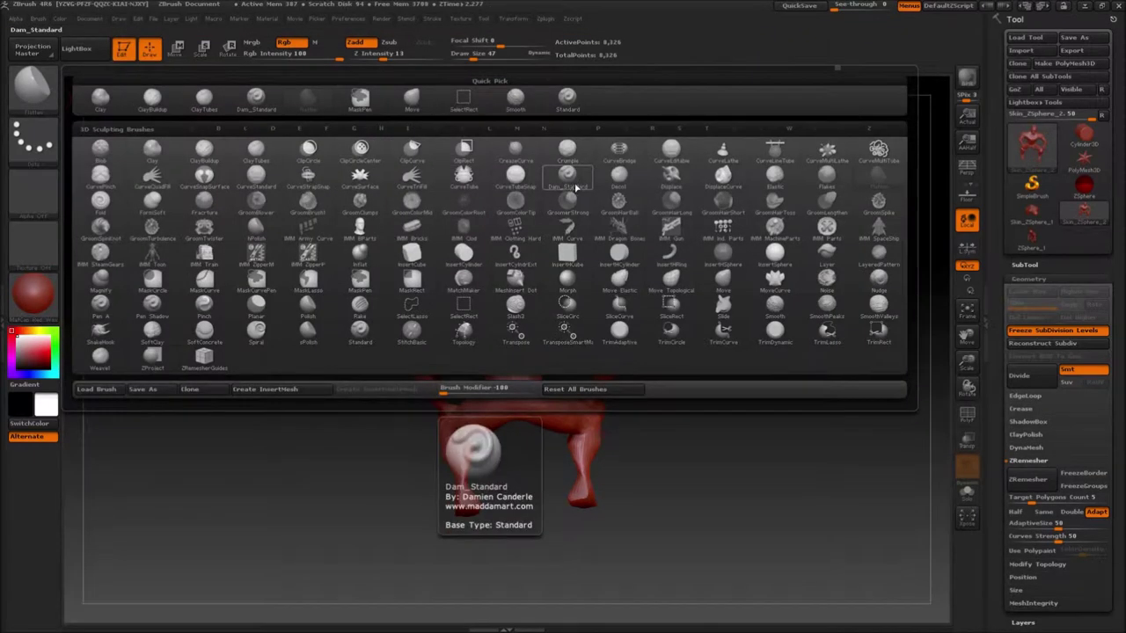
left_click(581, 186)
left_click_drag(597, 288, 607, 493, "alt")
mouse_move(692, 297)
left_mouse_down()
mouse_move(739, 352)
mouse_move(736, 339)
left_mouse_up()
left_click_drag(827, 194, 739, 264)
left_click_drag(748, 212, 633, 176)
mouse_move(255, 387)
left_mouse_down()
mouse_move(321, 335)
mouse_move(313, 360)
left_mouse_up()
left_click_drag(634, 246, 563, 352)
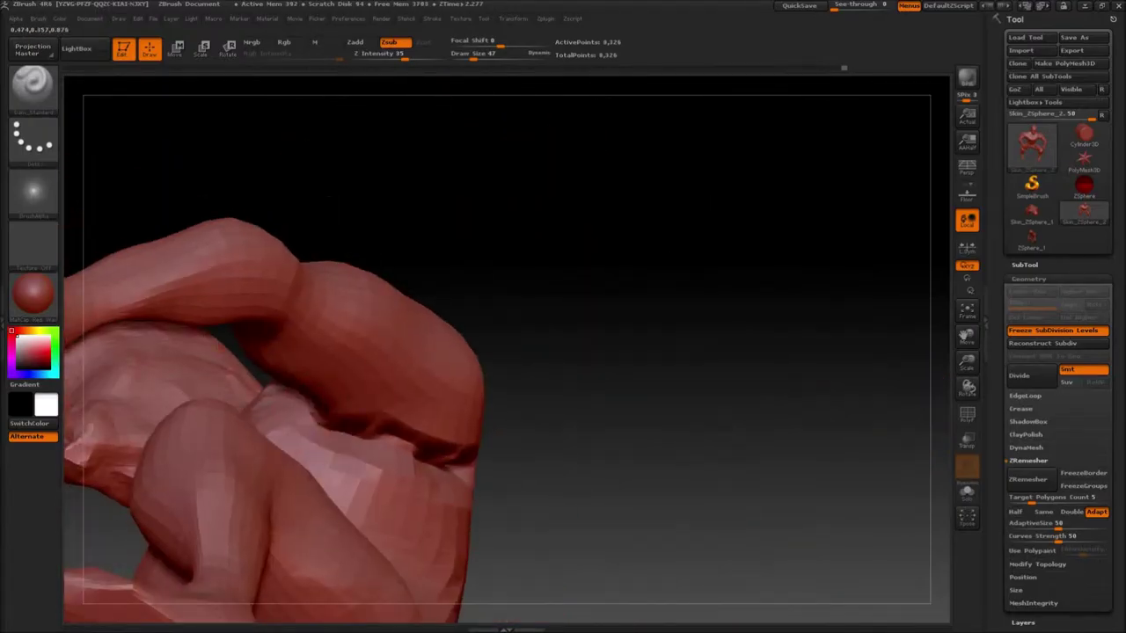
left_click_drag(329, 196, 264, 159)
mouse_move(264, 219)
left_mouse_down("alt")
mouse_move(513, 201)
mouse_move(563, 150)
left_mouse_up("alt")
Reshape the head, shoulders and arms of the remeshed figure with the Move brush.
key("b")
left_click(662, 250)
mouse_move(194, 414)
left_mouse_down()
mouse_move(440, 457)
mouse_move(528, 396)
mouse_move(761, 272)
mouse_move(748, 281)
left_mouse_up()
key("b")
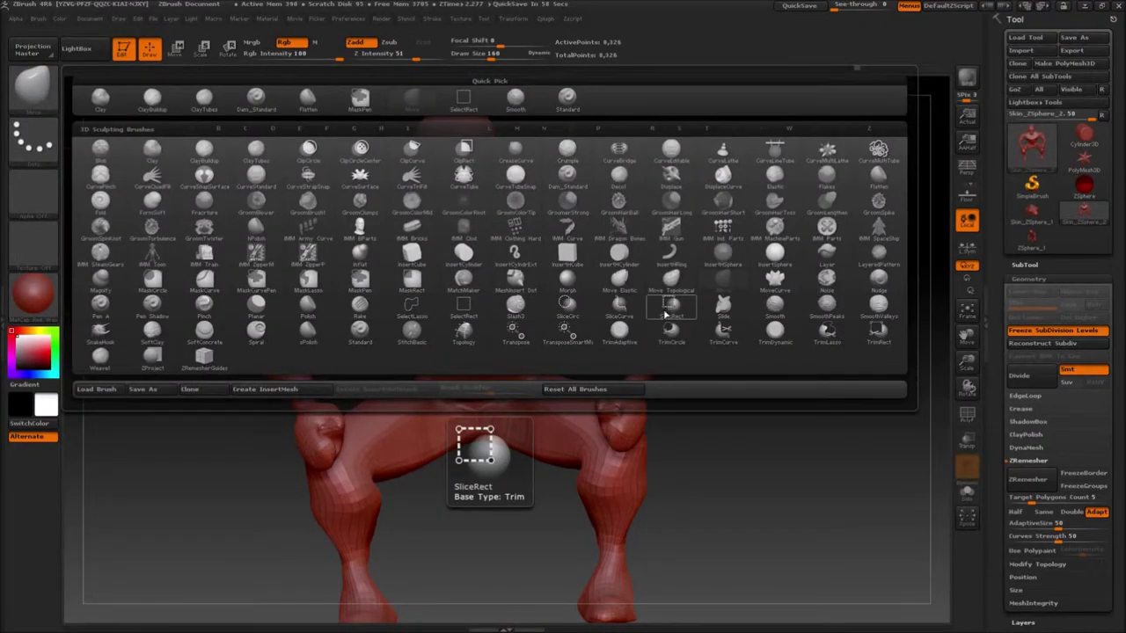
left_click(377, 98)
left_click_drag(220, 326, 621, 301)
left_click_drag(880, 273, 615, 242)
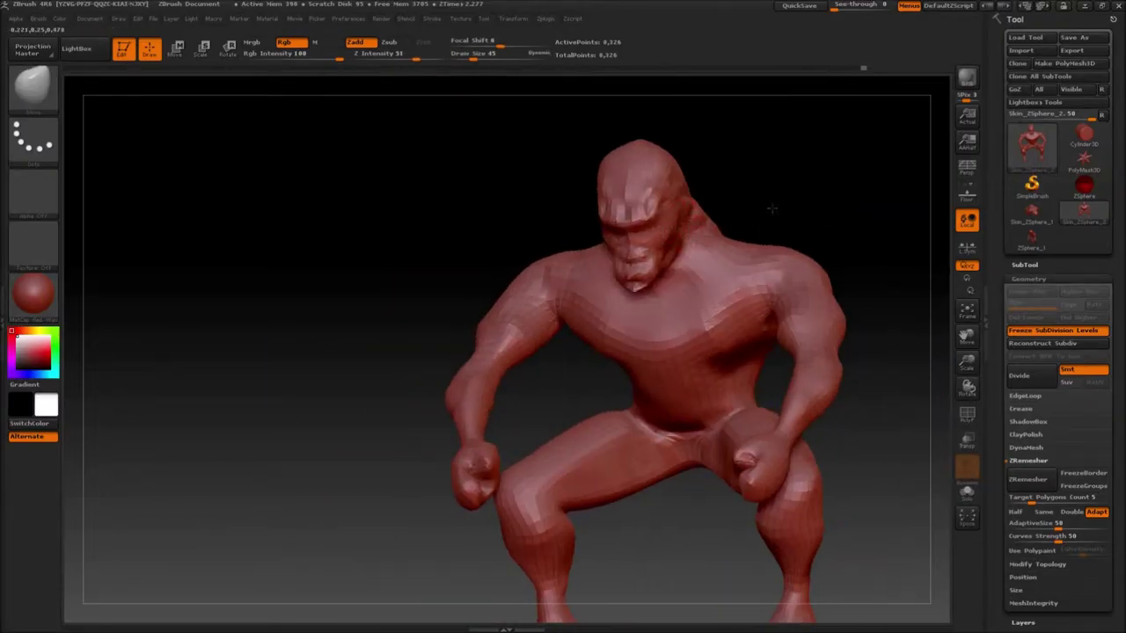
Adjust the contours of the arms and torso with the Move brush at larger draw sizes, down to 78.
left_click_drag(473, 58, 506, 58)
left_click_drag(827, 304, 805, 308)
mouse_move(880, 304)
left_mouse_down()
mouse_move(528, 295)
mouse_move(622, 306)
mouse_move(607, 303)
left_mouse_up()
left_click_drag(506, 58, 492, 58)
left_click_drag(318, 424, 396, 406)
left_click_drag(422, 356, 409, 363)
mouse_move(309, 339)
left_mouse_down()
mouse_move(464, 421)
mouse_move(352, 511)
mouse_move(384, 454)
mouse_move(579, 382)
left_mouse_up()
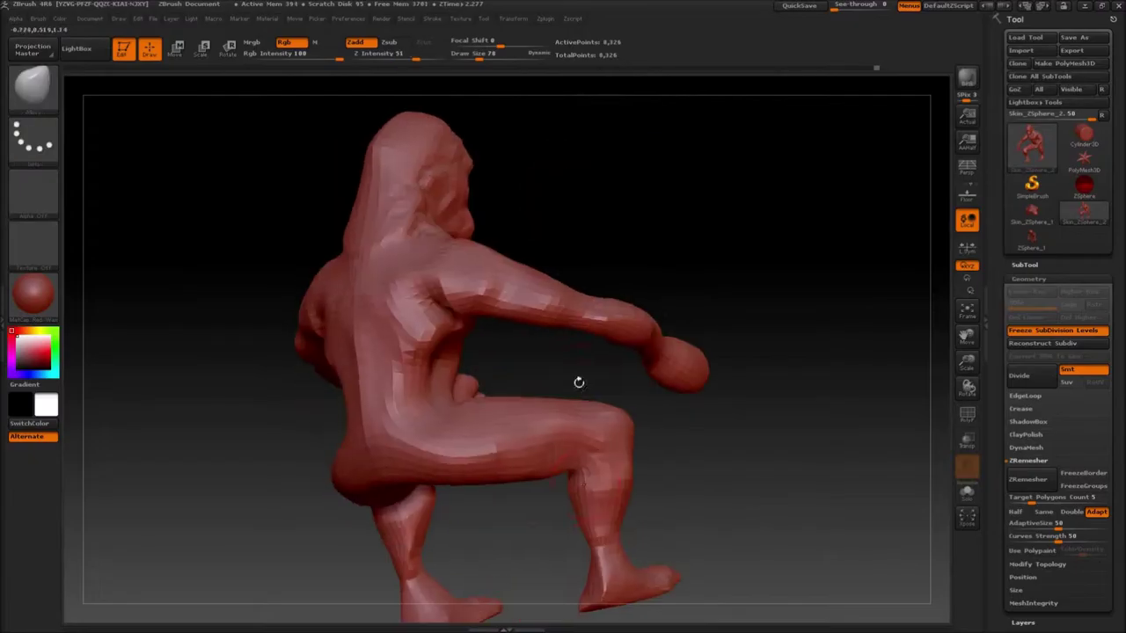
Reshape the thighs, waist and shoulders with the Move brush.
mouse_move(482, 482)
left_mouse_down()
mouse_move(440, 475)
mouse_move(464, 440)
left_mouse_up()
mouse_move(475, 493)
left_mouse_down()
mouse_move(615, 480)
mouse_move(634, 466)
left_mouse_up()
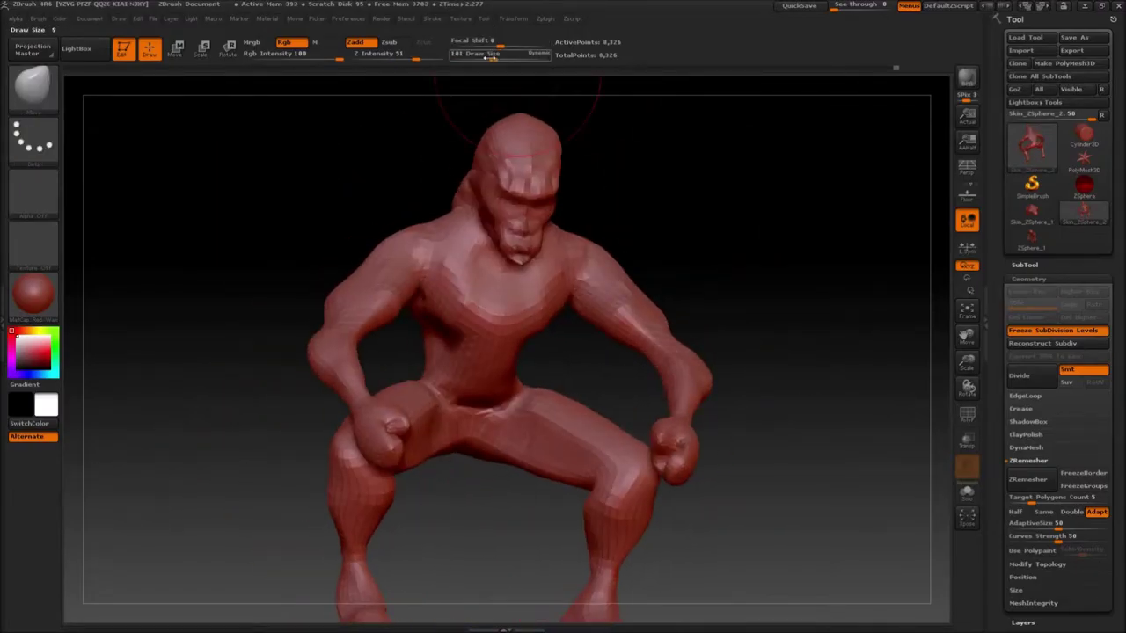
left_click_drag(462, 378, 467, 353)
left_click_drag(616, 362, 543, 347)
mouse_move(665, 175)
left_mouse_down()
mouse_move(845, 176)
mouse_move(626, 189)
mouse_move(868, 163)
mouse_move(754, 211)
mouse_move(757, 352)
left_mouse_up()
Refine the shape of the head, face and jaw with the Move brush at draw size 56.
left_click_drag(481, 58, 476, 58)
left_click_drag(792, 475, 642, 414)
mouse_move(211, 167)
left_mouse_down()
mouse_move(304, 166)
mouse_move(167, 176)
left_mouse_up()
mouse_move(739, 369)
left_mouse_down("alt")
mouse_move(729, 254)
mouse_move(616, 252)
left_mouse_up("alt")
key("b")
left_click(723, 281)
left_click(476, 58)
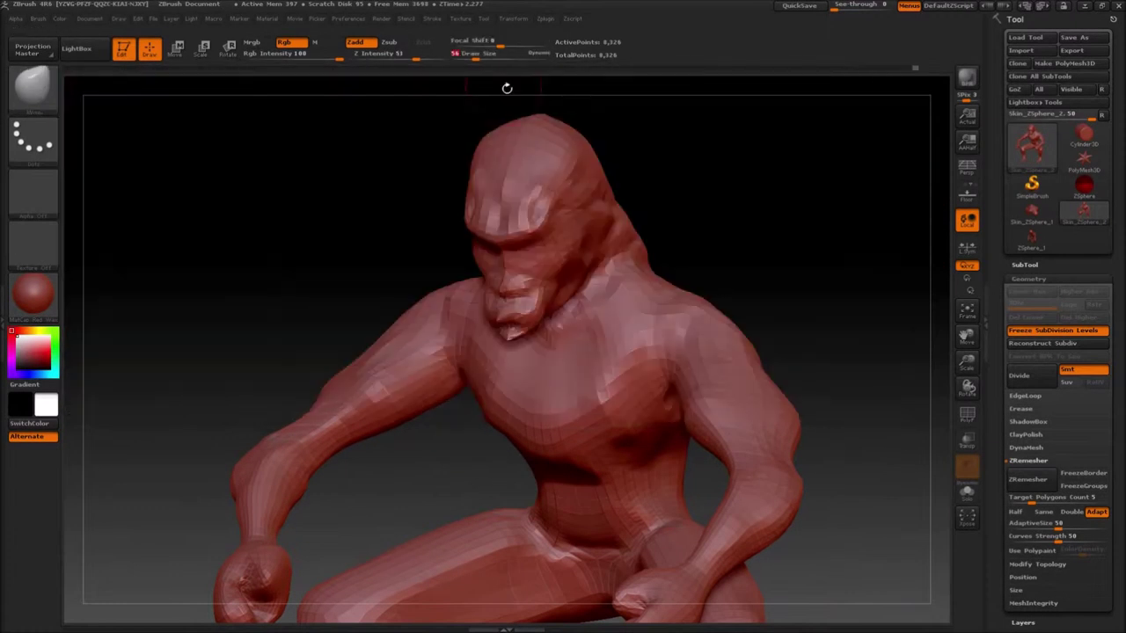
mouse_move(666, 149)
left_mouse_down()
mouse_move(730, 132)
mouse_move(666, 144)
left_mouse_up()
left_click_drag(748, 141, 589, 121)
left_click_drag(493, 222, 527, 299)
left_click_drag(352, 290, 694, 253)
mouse_move(712, 210)
left_mouse_down()
mouse_move(873, 229)
mouse_move(780, 190)
mouse_move(771, 230)
mouse_move(765, 151)
mouse_move(517, 286)
mouse_move(510, 238)
left_mouse_up()
Subdivide the mesh once, then work over the face with the ClayBuildup brush and smooth it.
key("ctrl+d")
key("b")
key("c")
key("b")
left_click_drag(482, 198, 479, 225)
left_click_drag(546, 189, 567, 178, "shift")
left_click_drag(787, 176, 695, 172)
left_click_drag(535, 132, 589, 136)
Subdivide the mesh three more times to reach subdivision level 5.
mouse_move(690, 154)
left_mouse_down()
mouse_move(782, 148)
mouse_move(771, 289)
left_mouse_up()
left_click(1029, 382)
left_click(1029, 382)
left_click(1028, 382)
mouse_move(686, 256)
left_mouse_down()
mouse_move(733, 261)
mouse_move(712, 214)
mouse_move(734, 293)
mouse_move(732, 239)
left_mouse_up()
Build up the brow ridge, nose and cheekbones with the ClayBuildup brush at draw size 17.
left_click_drag(469, 59, 464, 59)
mouse_move(352, 204)
left_mouse_down()
mouse_move(286, 211)
mouse_move(427, 220)
left_mouse_up()
left_click_drag(431, 316, 422, 404)
left_click_drag(427, 352, 422, 431)
left_click_drag(704, 299, 792, 303)
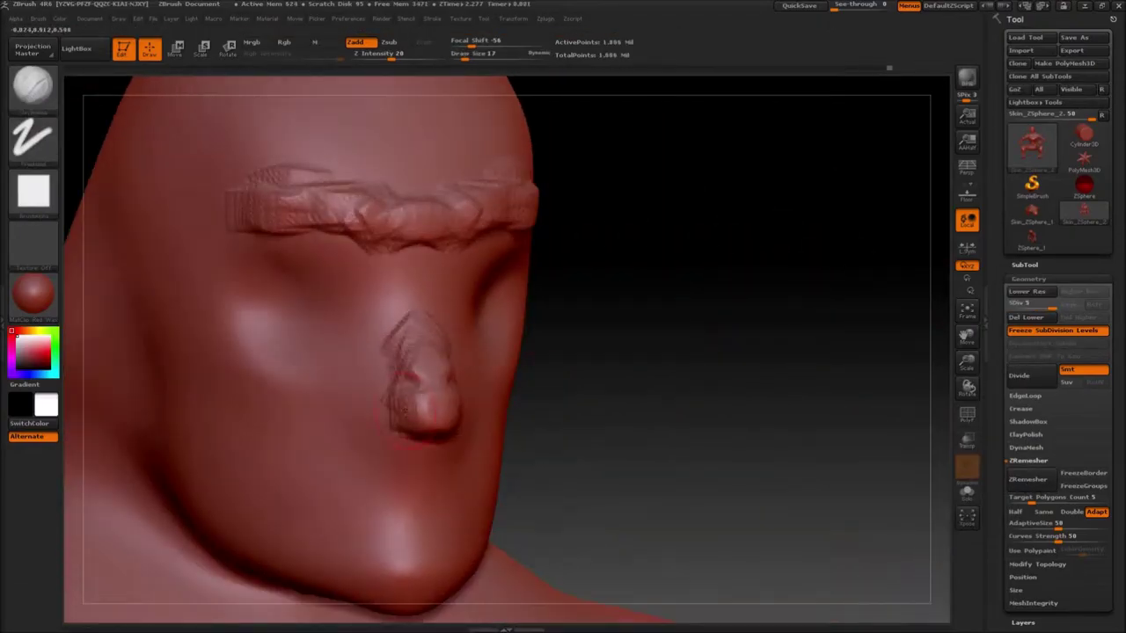
left_click_drag(415, 360, 415, 289)
mouse_move(387, 235)
left_mouse_down()
mouse_move(291, 218)
mouse_move(229, 236)
left_mouse_up()
left_click_drag(216, 334, 282, 405)
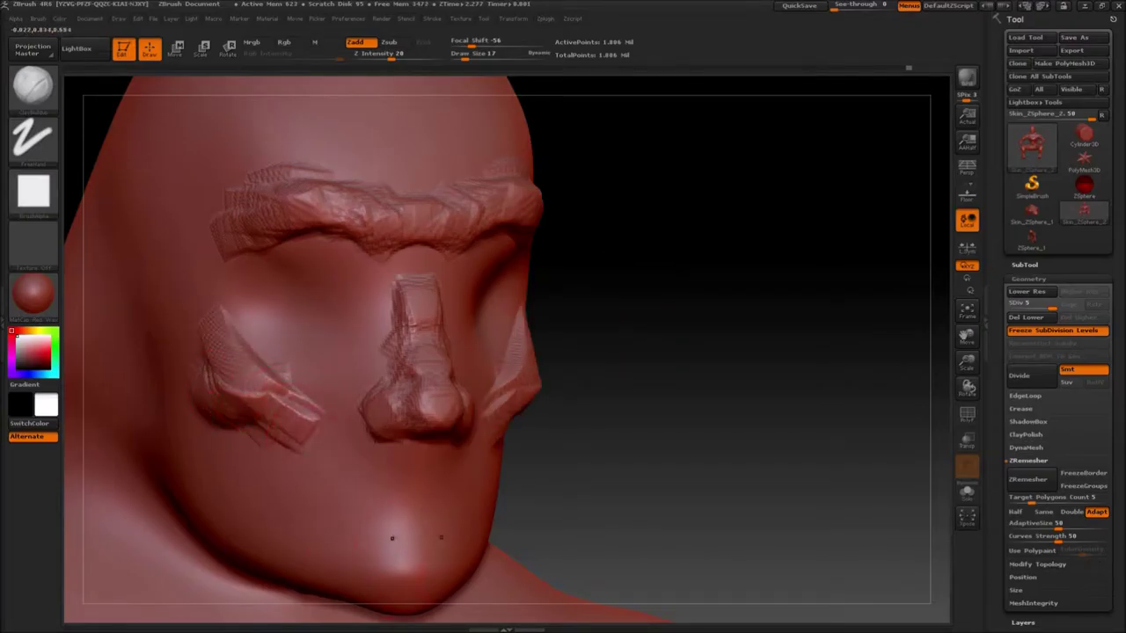
Build up the lips and the groove above them with the ClayBuildup brush at draw size 6.
left_click_drag(413, 493, 318, 500)
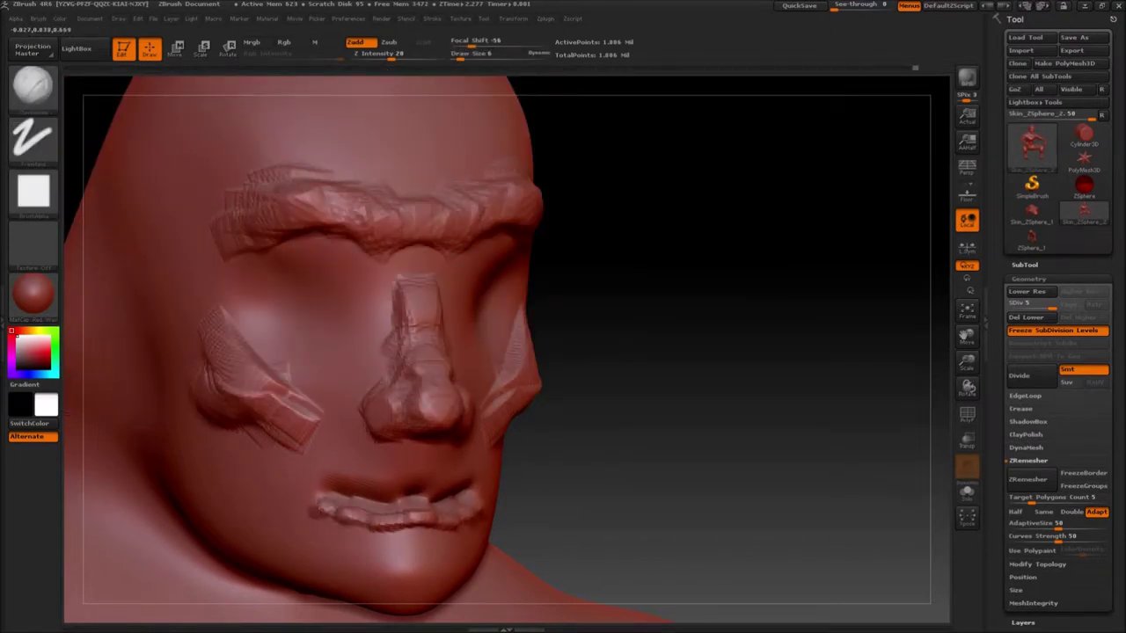
left_click_drag(305, 511, 345, 482)
mouse_move(756, 352)
left_mouse_down()
mouse_move(634, 338)
mouse_move(669, 326)
left_mouse_up()
mouse_move(492, 394)
left_mouse_down()
mouse_move(492, 412)
mouse_move(495, 389)
left_mouse_up()
Smooth the clay strokes on the brow ridge, cheekbones and lips.
left_click(33, 86)
left_click(824, 179)
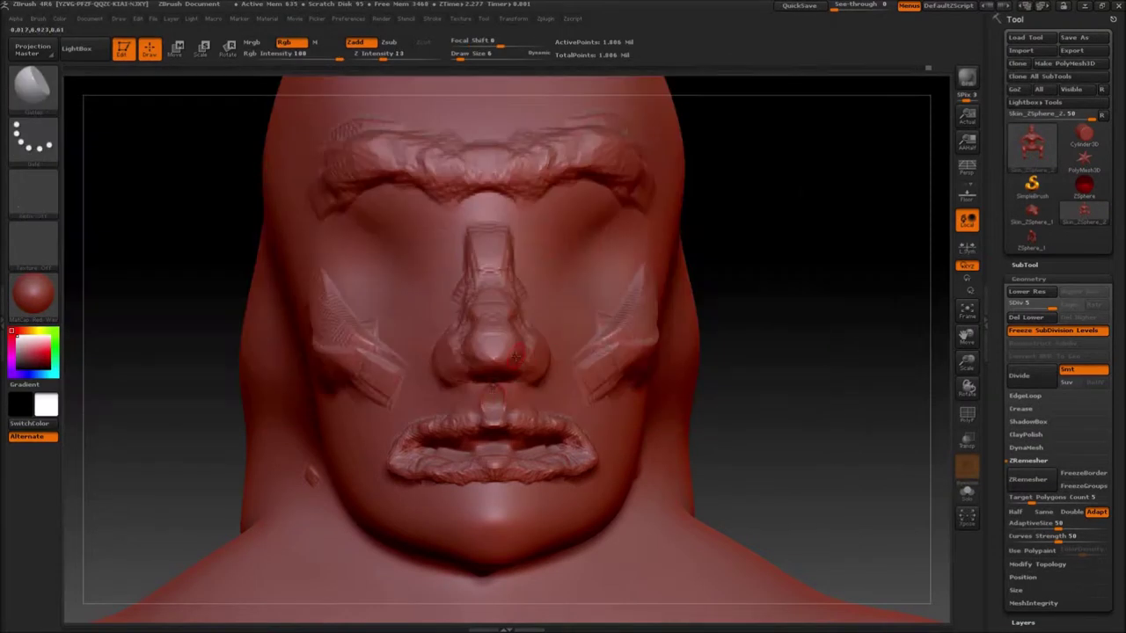
left_click_drag(362, 163, 489, 176, "shift")
left_click_drag(333, 303, 376, 366, "shift")
left_click_drag(409, 457, 519, 426, "shift")
left_click(32, 86)
left_click(206, 151)
left_click(467, 58)
key("b")
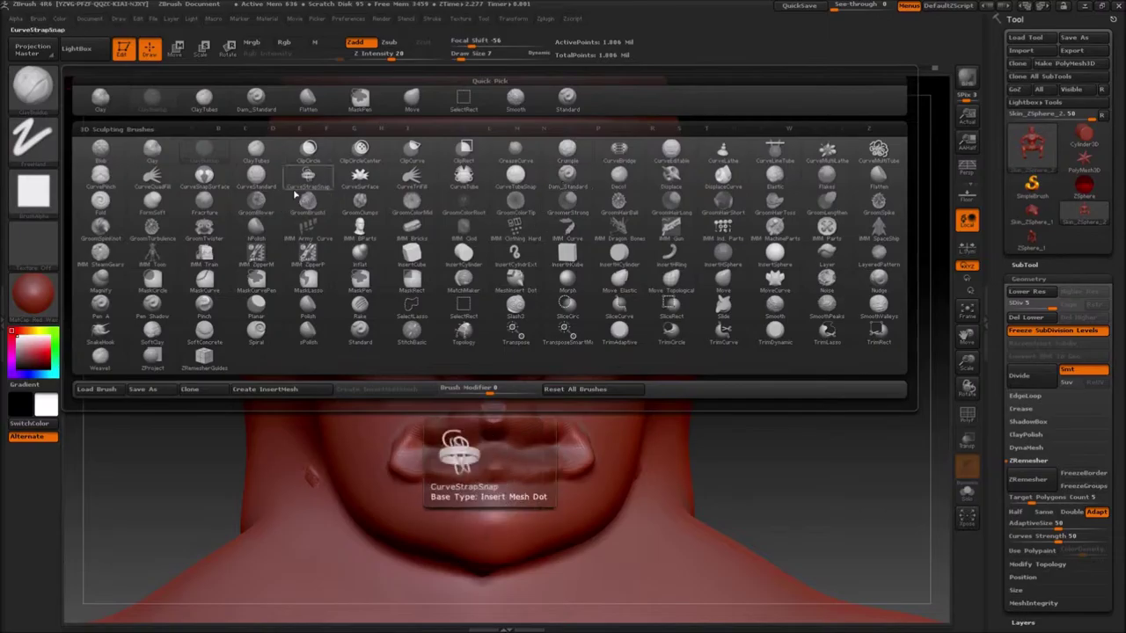
left_click(216, 310)
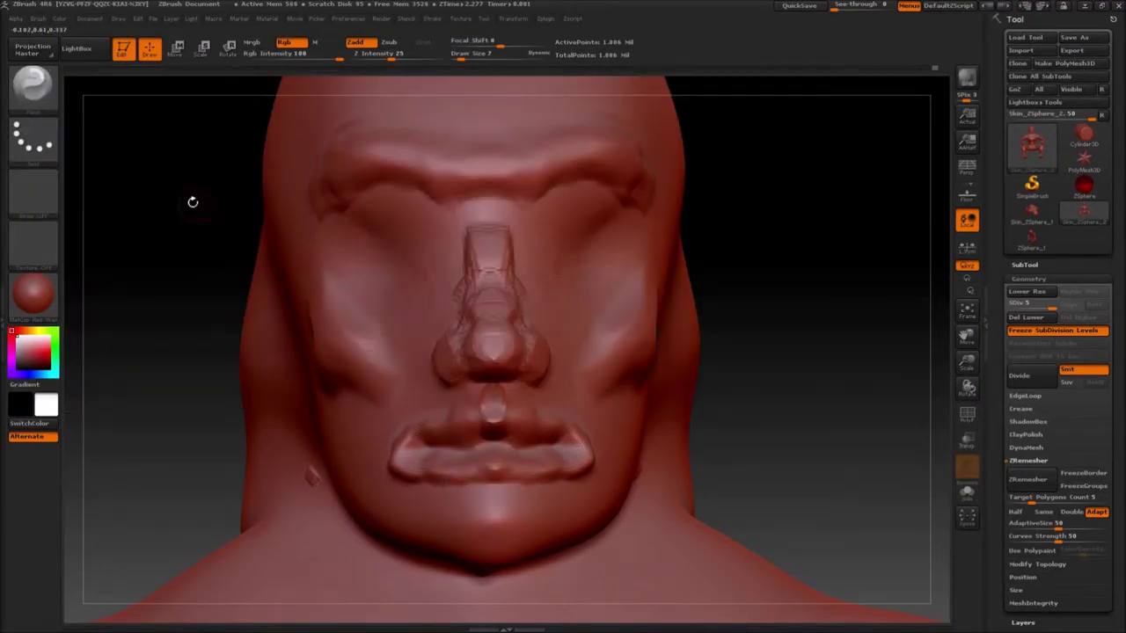
key("b")
left_click(761, 176)
left_click_drag(370, 275, 429, 276)
key("ctrl+z")
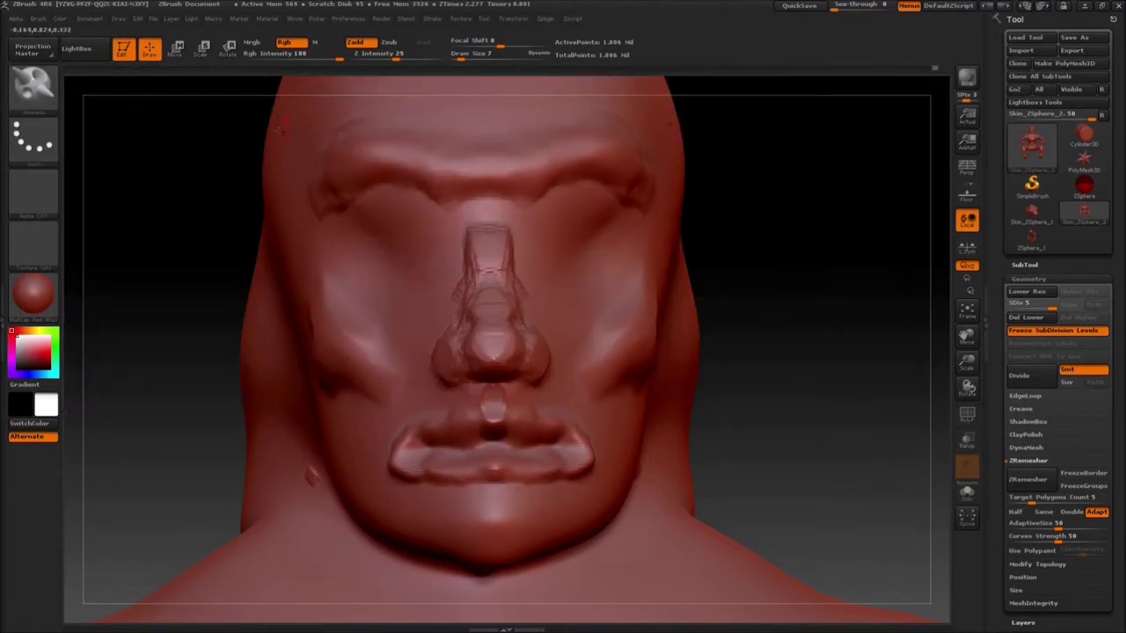
left_click(33, 88)
left_click(413, 206)
left_click_drag(396, 296, 343, 268)
key("ctrl+z")
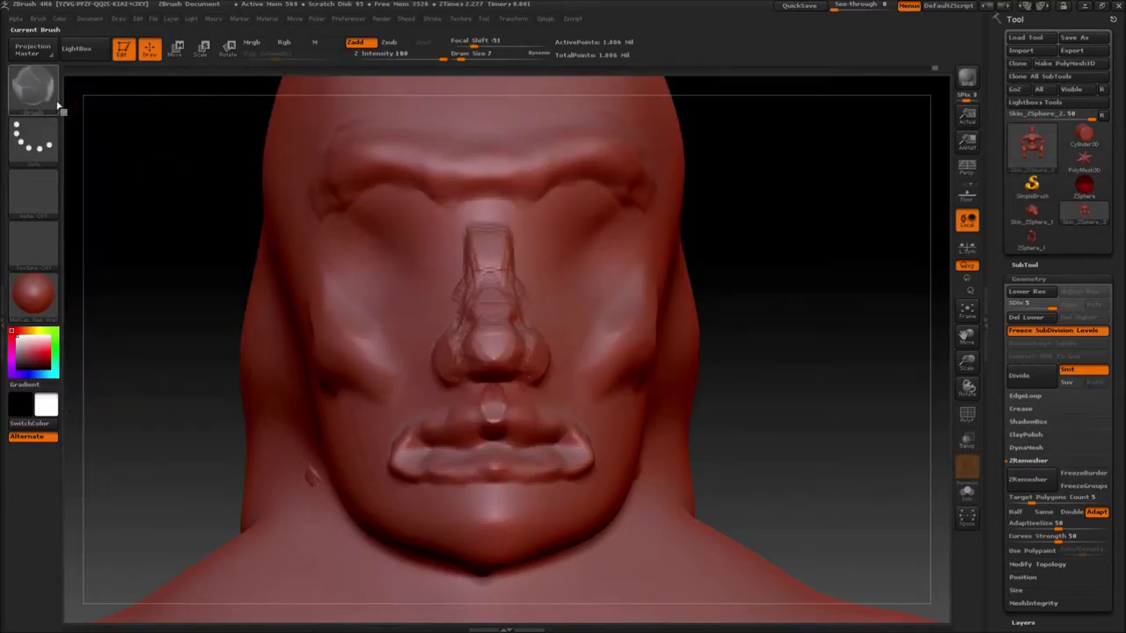
Add clay volume beneath the eye sockets and over the cheekbones with the ClayBuildup brush at draw size 8.
key("b")
left_click(107, 156)
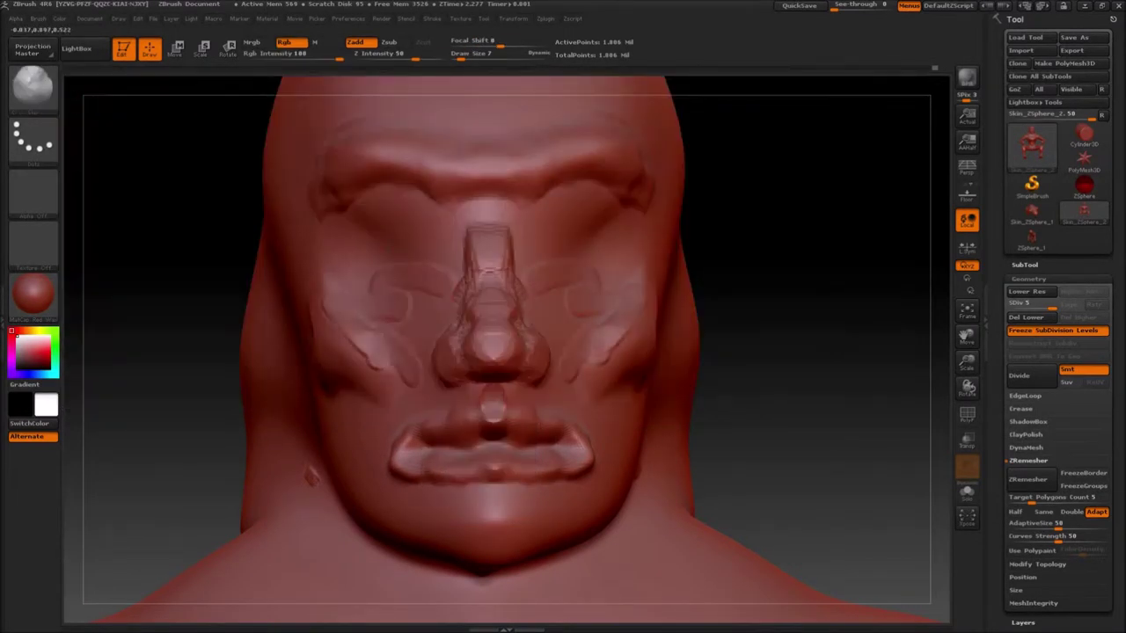
left_click_drag(358, 343, 368, 329)
left_click_drag(417, 521, 424, 511)
left_click_drag(380, 377, 381, 364)
left_click_drag(335, 431, 343, 428)
left_click_drag(352, 483, 358, 466)
left_click_drag(110, 234, 148, 235)
key("b")
key("c")
key("b")
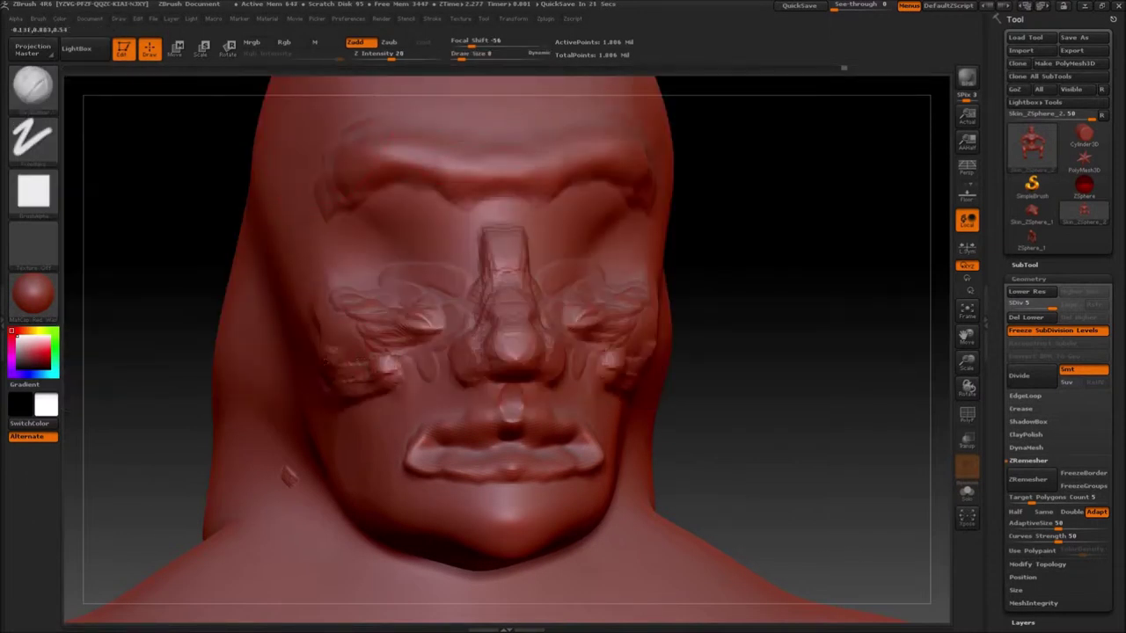
Reshape the brow and nose with the Move brush at draw size 17.
left_click(34, 87)
left_click(745, 280)
left_click_drag(461, 58, 470, 59)
left_click_drag(399, 164, 401, 180)
left_click_drag(498, 181, 488, 236)
left_click_drag(400, 189, 405, 208)
mouse_move(686, 271)
left_mouse_down()
mouse_move(741, 269)
mouse_move(750, 308)
left_mouse_up()
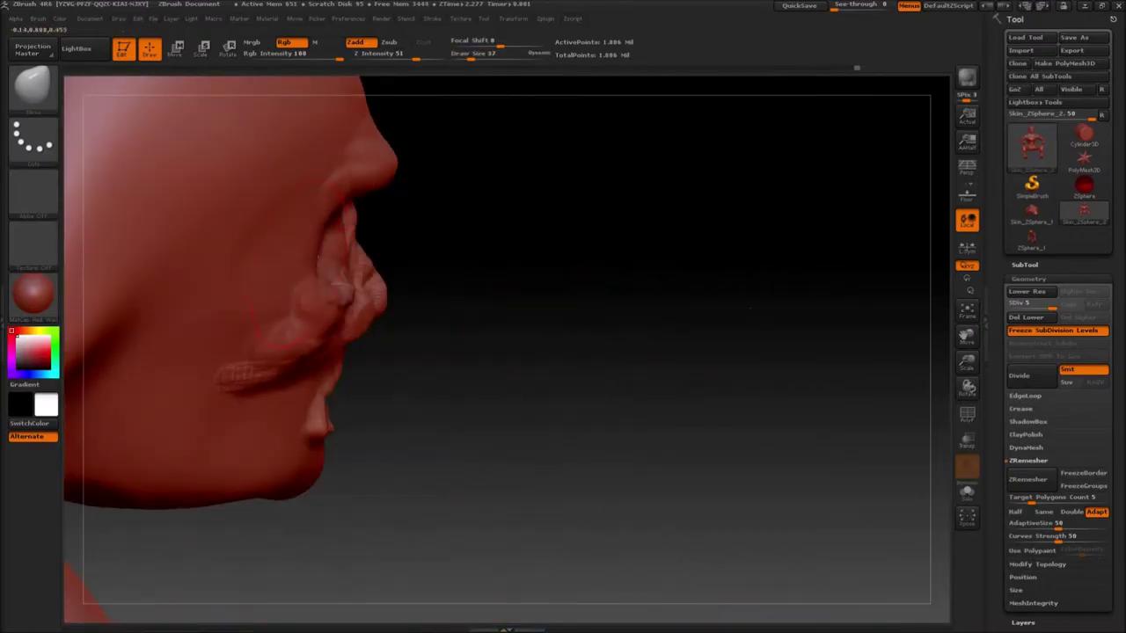
mouse_move(844, 264)
left_mouse_down()
mouse_move(782, 287)
mouse_move(809, 370)
mouse_move(807, 239)
left_mouse_up()
Smooth the clay strokes on the cheeks, nose and around the mouth.
mouse_move(378, 369)
left_mouse_down("shift")
mouse_move(279, 400)
mouse_move(311, 349)
left_mouse_up("shift")
left_click_drag(783, 268, 691, 280)
left_click_drag(471, 58, 465, 58)
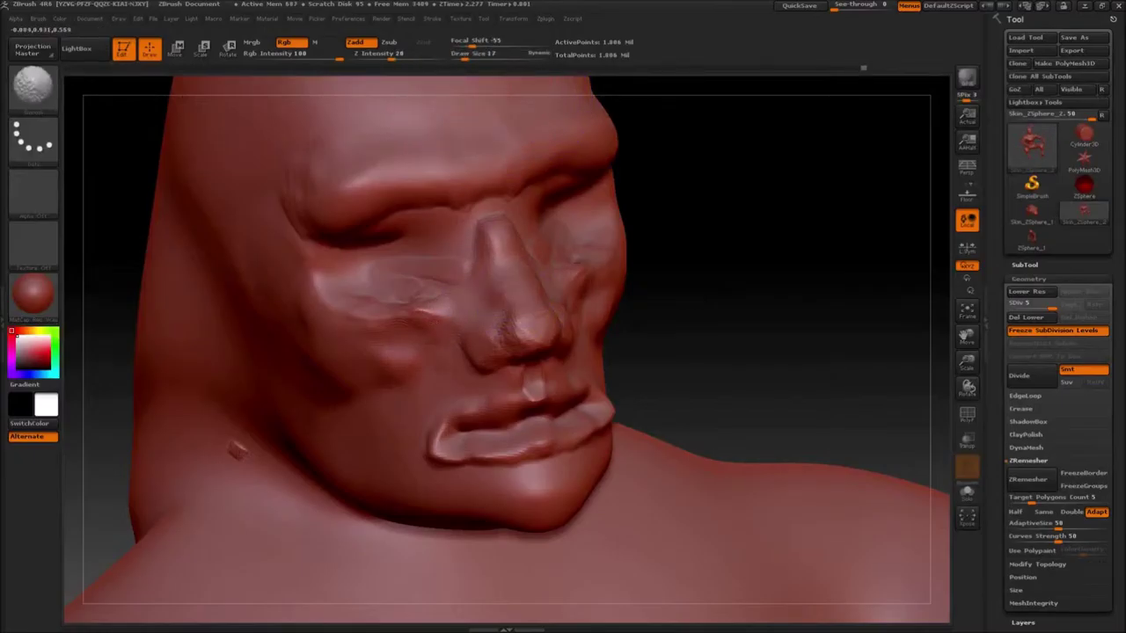
left_click_drag(521, 332, 489, 202, "shift")
left_click_drag(792, 303, 747, 319)
left_click_drag(458, 430, 465, 447, "shift")
Build up the chin and the jawline below the mouth at draw size 17.
left_click_drag(88, 92, 120, 80)
mouse_move(776, 276)
left_mouse_down()
mouse_move(669, 370)
mouse_move(482, 489)
left_mouse_up()
left_click_drag(757, 440, 563, 475)
left_click_drag(445, 410, 457, 412)
left_click(33, 88)
left_click(695, 176)
left_click_drag(176, 194, 308, 176)
mouse_move(654, 417)
left_mouse_down()
mouse_move(704, 458)
mouse_move(673, 470)
left_mouse_up()
left_click_drag(239, 84, 204, 92)
left_click(33, 88)
left_click(361, 151)
left_click_drag(651, 414, 761, 439)
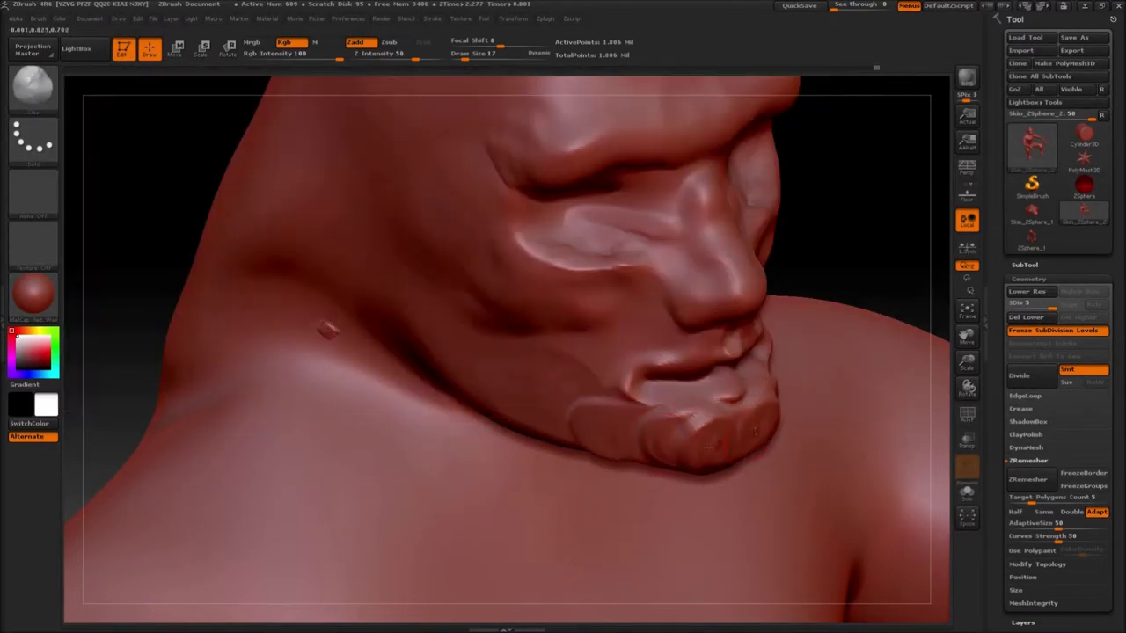
left_click_drag(635, 444, 775, 467)
left_click_drag(867, 176, 765, 159)
left_click_drag(699, 466, 814, 466)
Smooth the built-up strokes along the jaw and chin.
mouse_move(351, 233)
left_mouse_down()
mouse_move(314, 271)
mouse_move(299, 194)
left_mouse_up()
left_click_drag(299, 194, 194, 202)
left_click_drag(428, 380, 356, 377, "shift")
mouse_move(572, 198)
left_mouse_down()
mouse_move(698, 211)
mouse_move(613, 261)
mouse_move(704, 277)
left_mouse_up()
Adjust the shape of the cheek and side of the face with the Move brush.
key("b")
key("m")
key("v")
left_click(479, 58)
left_click_drag(417, 323, 405, 326)
mouse_move(731, 251)
left_mouse_down()
mouse_move(606, 259)
mouse_move(709, 219)
mouse_move(774, 211)
left_mouse_up()
Add clay around the cheek and mouth with the ClayBuildup brush and smooth it into the face.
left_click(33, 88)
left_click(404, 152)
left_click(465, 58)
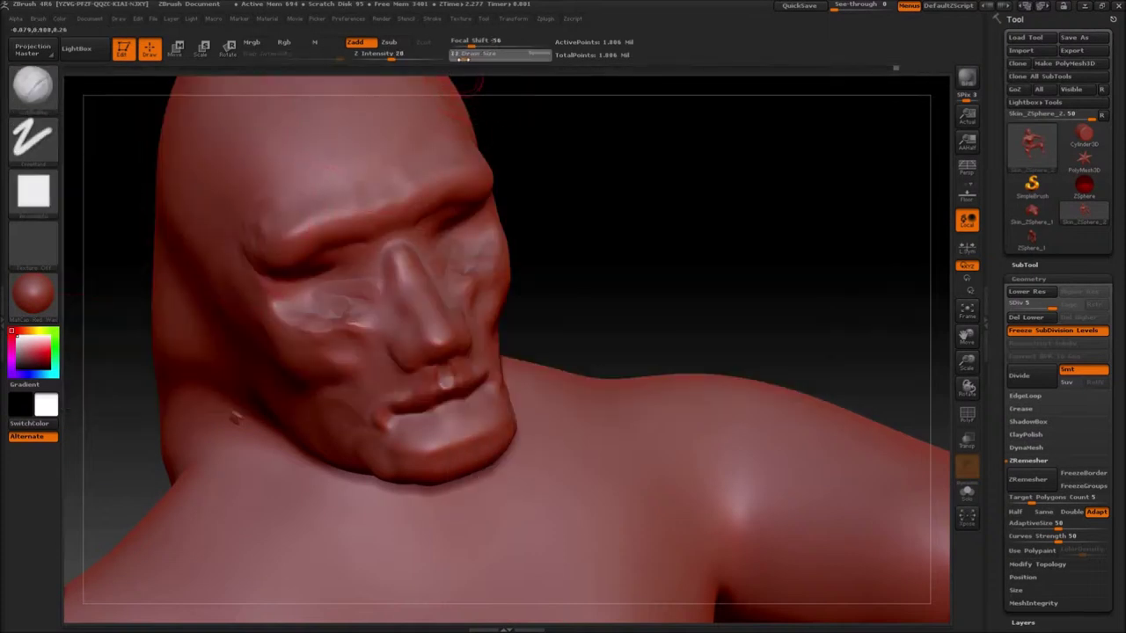
left_click_drag(618, 286, 662, 296)
left_click(464, 58)
left_click_drag(517, 380, 489, 354, "shift")
left_click_drag(704, 185, 818, 167)
left_click_drag(489, 387, 465, 390, "shift")
left_click_drag(678, 201, 767, 200)
Carve creases into the lower face and jaw with the Dam_Standard brush.
left_click(34, 88)
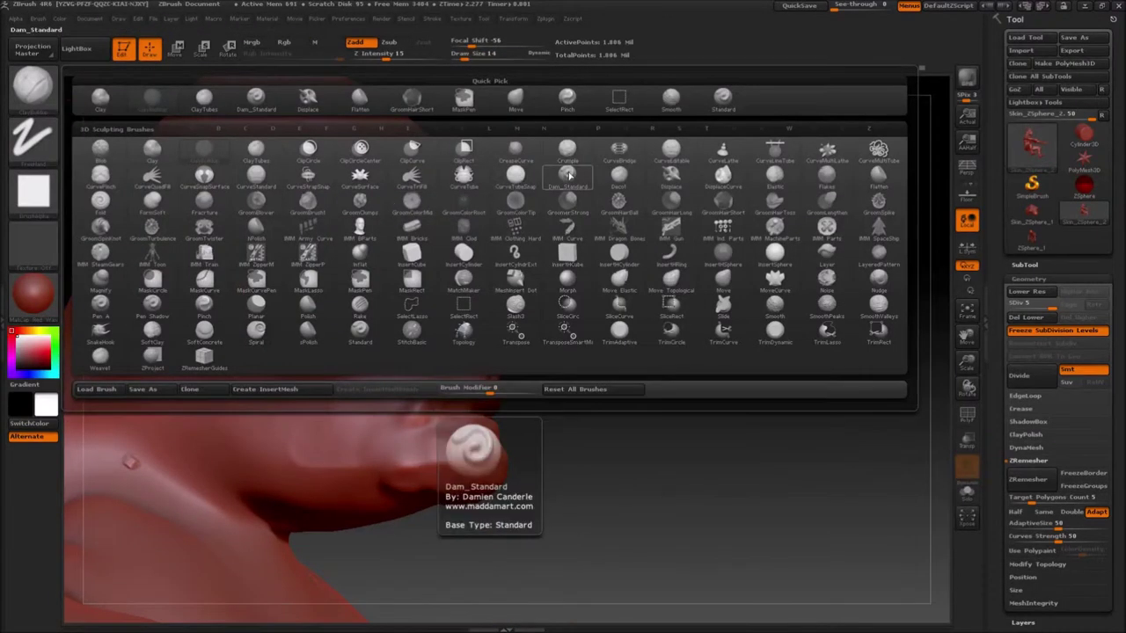
left_click(393, 208)
left_click_drag(376, 494, 484, 456)
mouse_move(435, 354)
left_mouse_down()
mouse_move(396, 378)
mouse_move(563, 377)
left_mouse_up()
left_click_drag(290, 352, 396, 361)
Push the brow ridge down over the eye sockets with the Move brush at draw size 24.
left_click(34, 88)
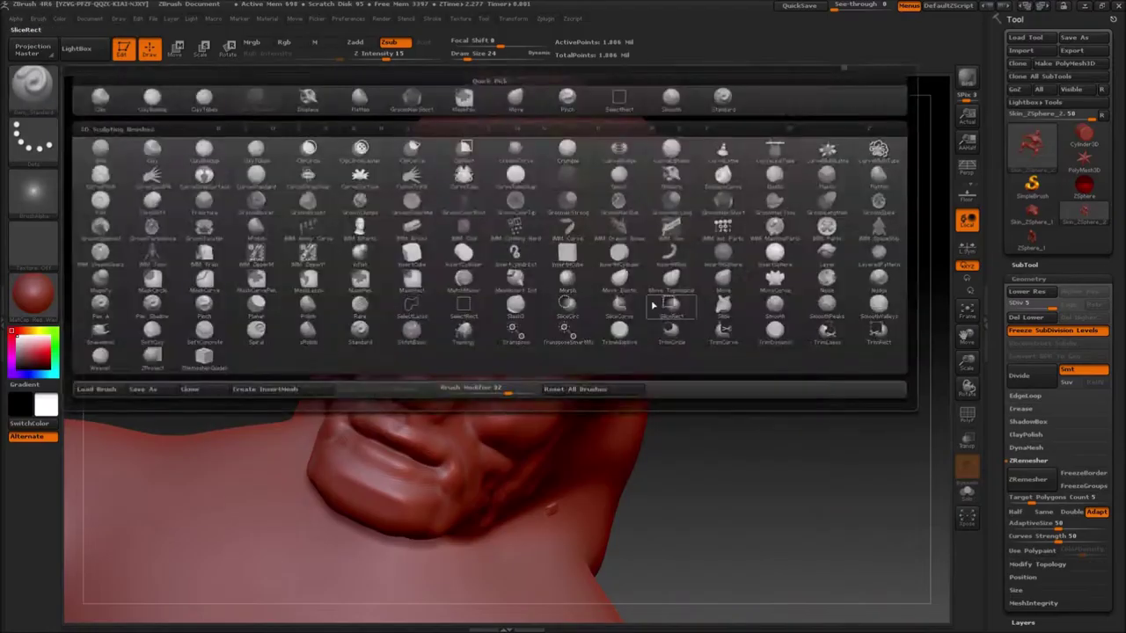
left_click(656, 306)
mouse_move(739, 352)
left_mouse_down()
mouse_move(836, 372)
mouse_move(765, 387)
left_mouse_up()
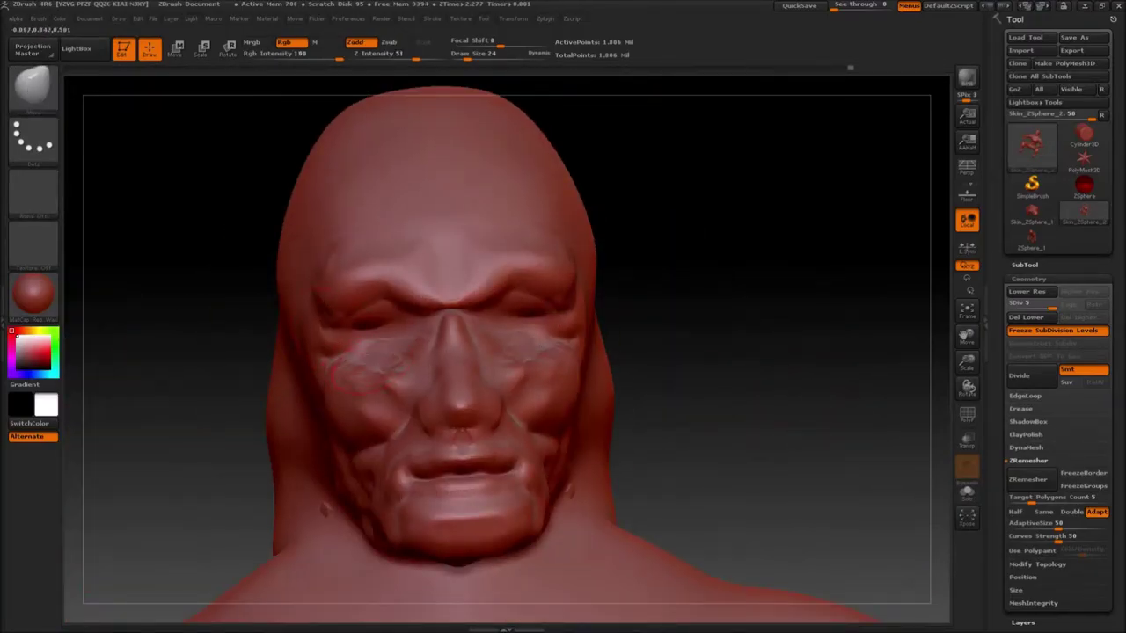
left_click_drag(348, 286, 351, 304)
mouse_move(387, 286)
left_mouse_down()
mouse_move(387, 308)
mouse_move(339, 317)
left_mouse_up()
left_click_drag(695, 255, 879, 251)
left_click_drag(534, 279, 524, 279)
Smooth the brow area and refine the form around the eye sockets with the Move brush.
left_click_drag(748, 330, 528, 330)
left_click_drag(211, 211, 378, 211)
left_click_drag(438, 304, 447, 280, "shift")
left_click_drag(704, 299, 651, 303)
left_click_drag(410, 304, 412, 319)
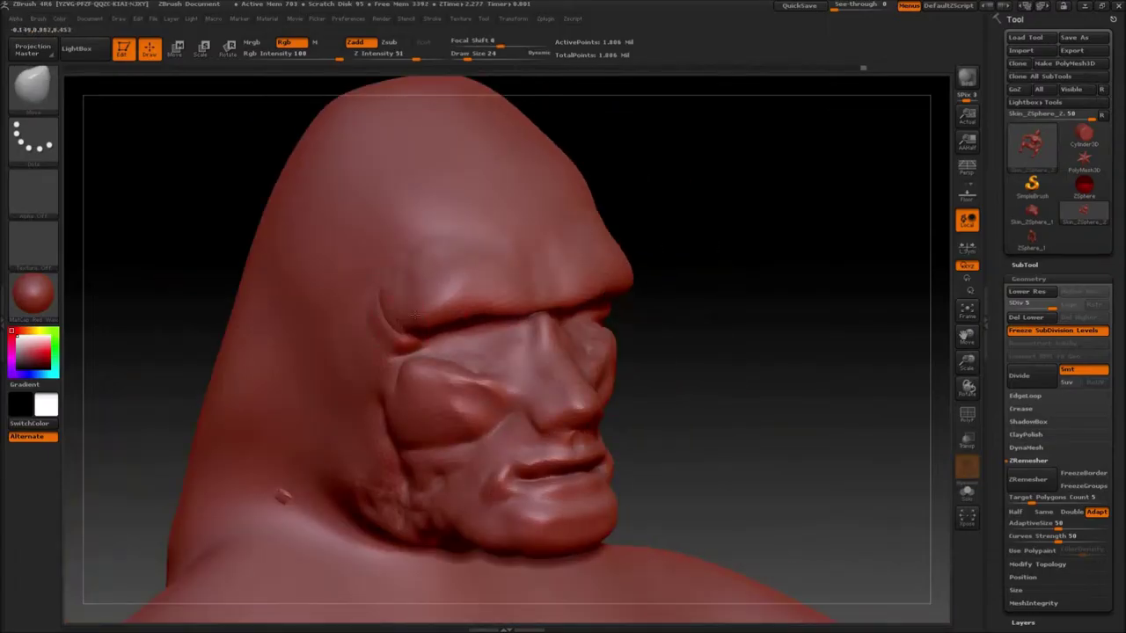
left_click_drag(791, 286, 670, 343)
Try to insert mirrored eyeball spheres into the eye sockets with the InsertSphere brush.
key("b")
left_click(493, 449)
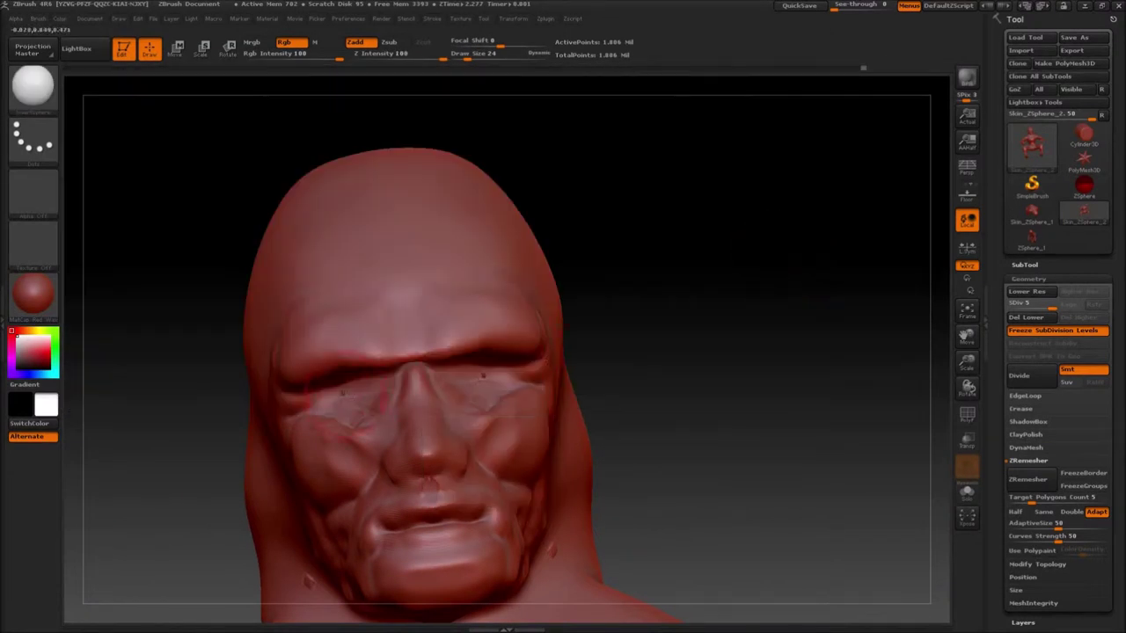
left_click(355, 402)
left_click(1043, 333)
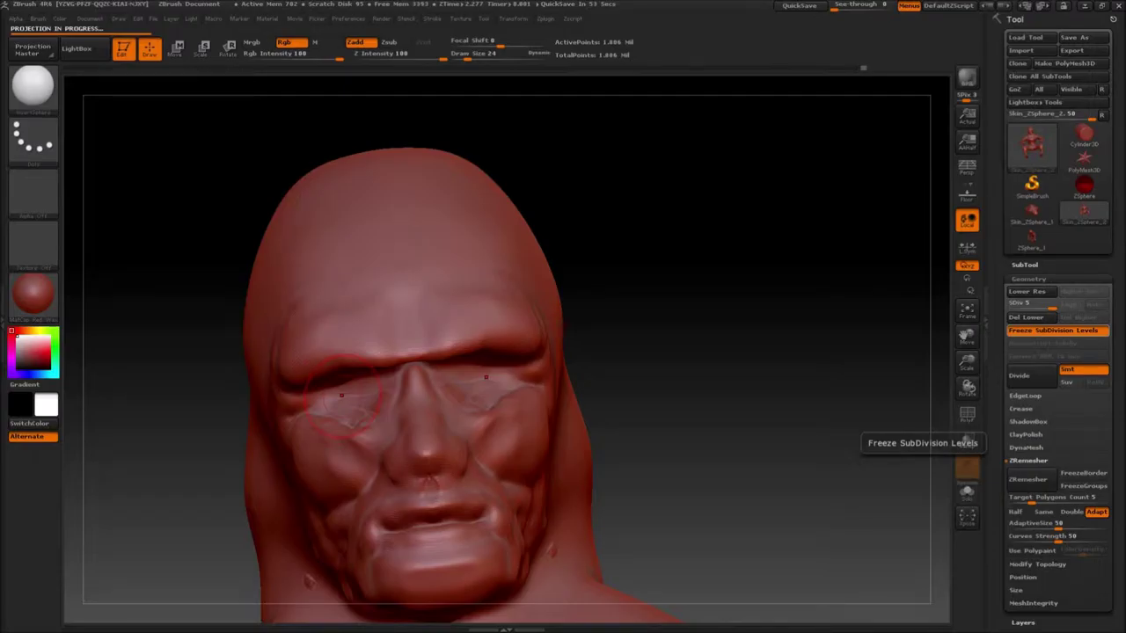
Position the eyeballs in their sockets with the Move transpose line and clear the mask.
key("w")
left_click(500, 381, "ctrl")
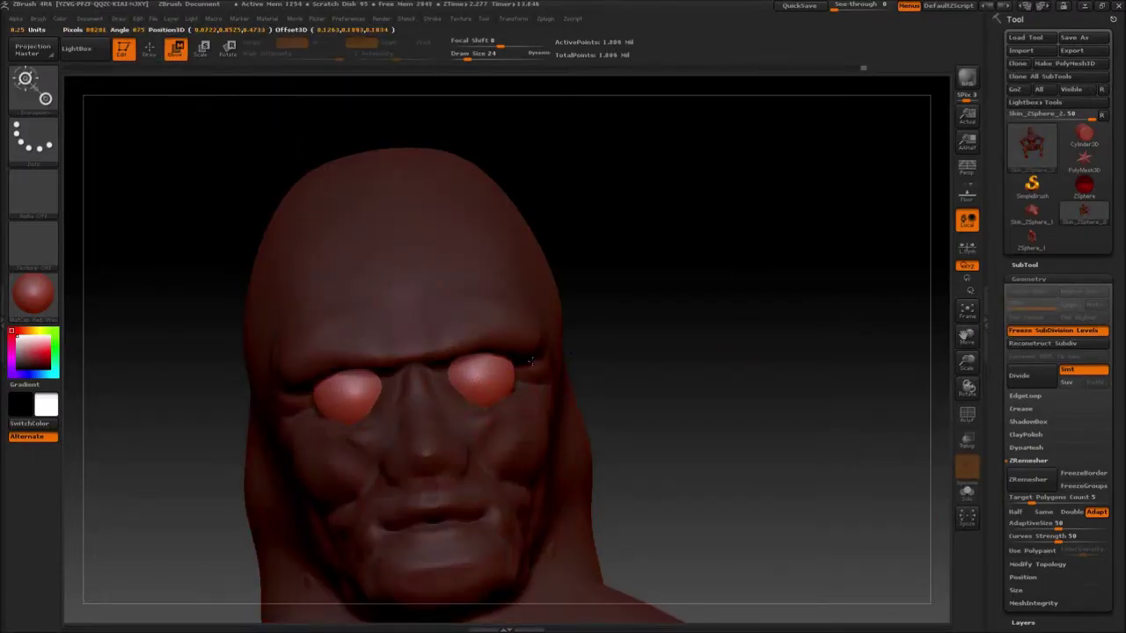
right_click_drag(566, 361, 598, 352)
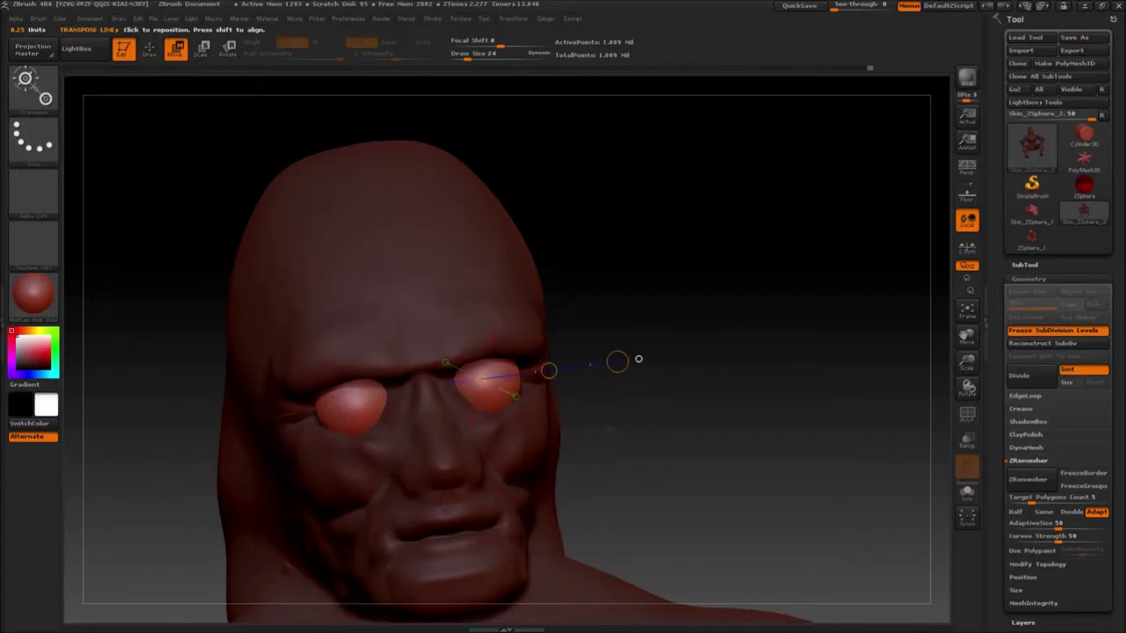
right_click_drag(746, 304, 767, 295)
mouse_move(701, 392)
left_mouse_down()
mouse_move(747, 369)
mouse_move(814, 387)
left_mouse_up()
mouse_move(748, 379)
left_mouse_down()
mouse_move(708, 342)
mouse_move(759, 357)
mouse_move(943, 360)
left_mouse_up()
Carve eyelid lines across the eyeball with the Slash3 brush at draw size 4 and smooth between them.
key("b")
key("i")
key("n")
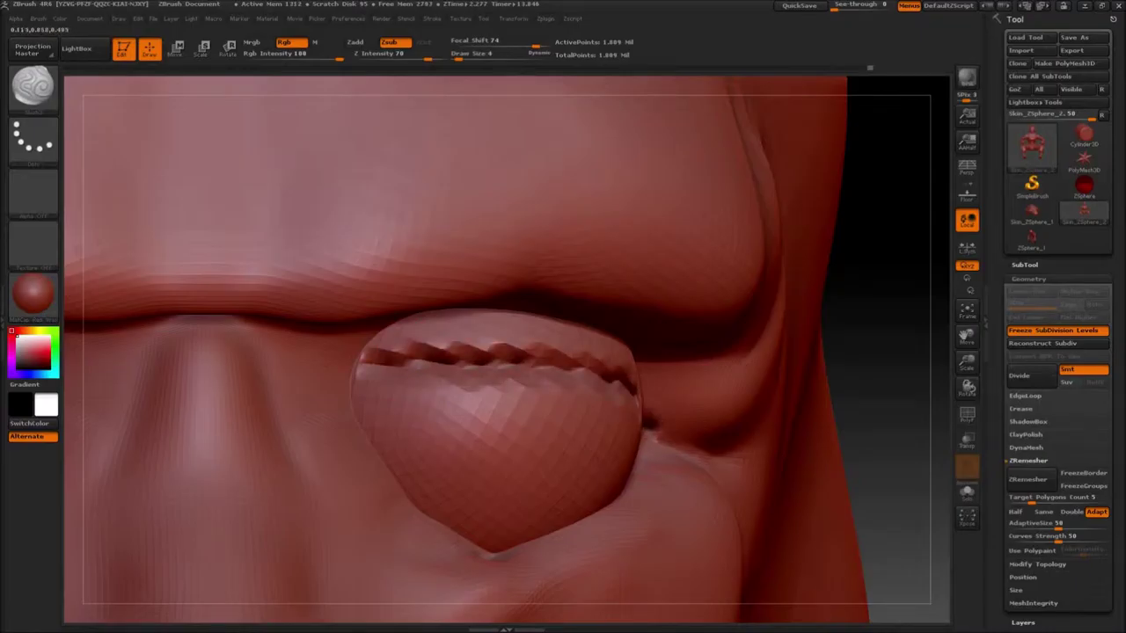
left_click_drag(380, 424, 642, 417)
left_click_drag(393, 424, 447, 382, "shift")
left_click_drag(439, 440, 369, 369, "shift")
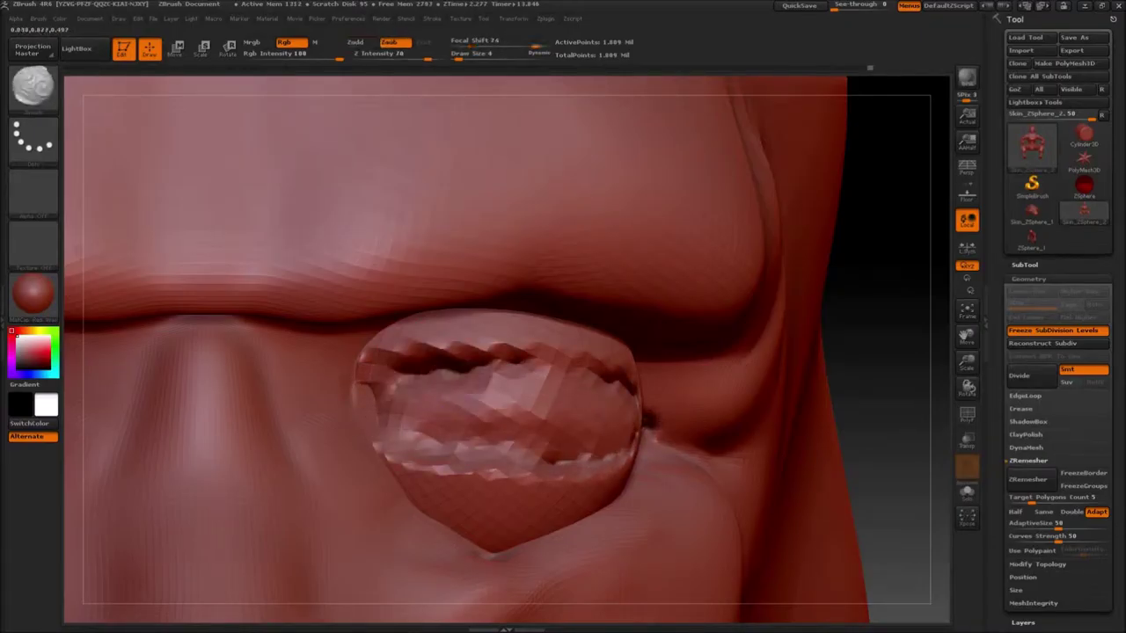
left_click_drag(410, 412, 560, 429, "shift")
Add clay strokes to the front of the neck with the ClayBuildup brush at draw size 19.
left_click_drag(851, 330, 680, 461, "alt")
key("w")
mouse_move(680, 462)
left_mouse_down("alt")
mouse_move(785, 341)
mouse_move(748, 419)
mouse_move(744, 352)
left_mouse_up("alt")
key("b")
key("c")
key("b")
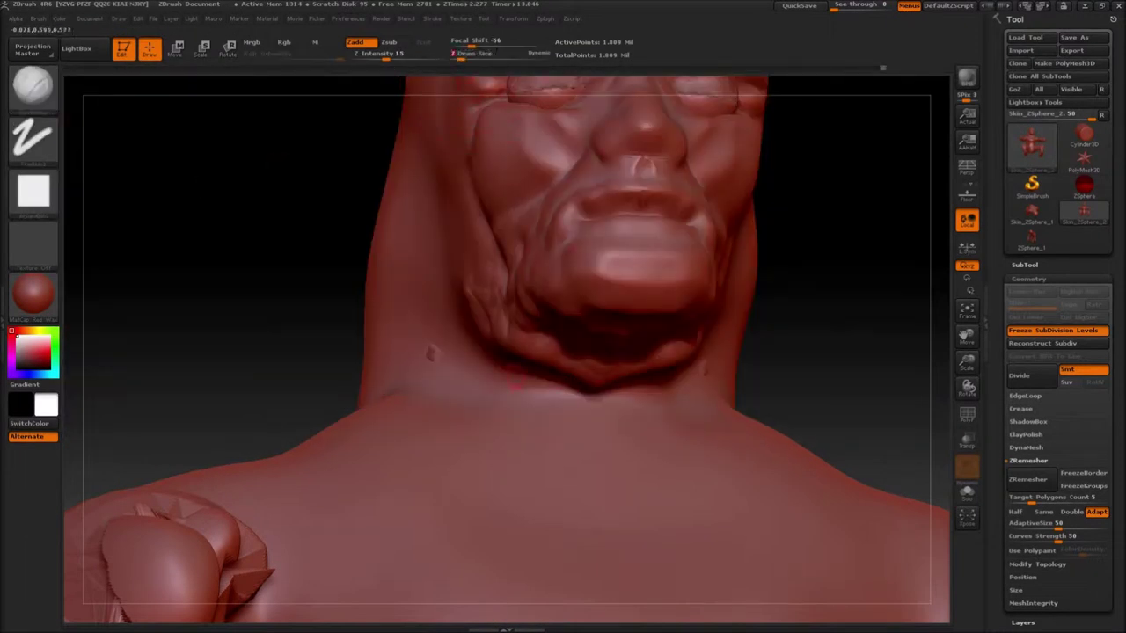
left_click_drag(460, 59, 466, 59)
mouse_move(519, 387)
left_mouse_down()
mouse_move(466, 498)
mouse_move(536, 498)
left_mouse_up()
Roll back the undo history to the state before the eyeballs were inserted.
mouse_move(167, 326)
left_mouse_down()
mouse_move(219, 327)
mouse_move(176, 326)
left_mouse_up()
left_click_drag(176, 326, 176, 247, "alt")
mouse_move(780, 391)
left_mouse_down()
mouse_move(623, 282)
mouse_move(662, 295)
mouse_move(793, 274)
mouse_move(691, 286)
left_mouse_up()
key("ctrl")
left_click(799, 70)
left_click_drag(798, 70, 867, 68)
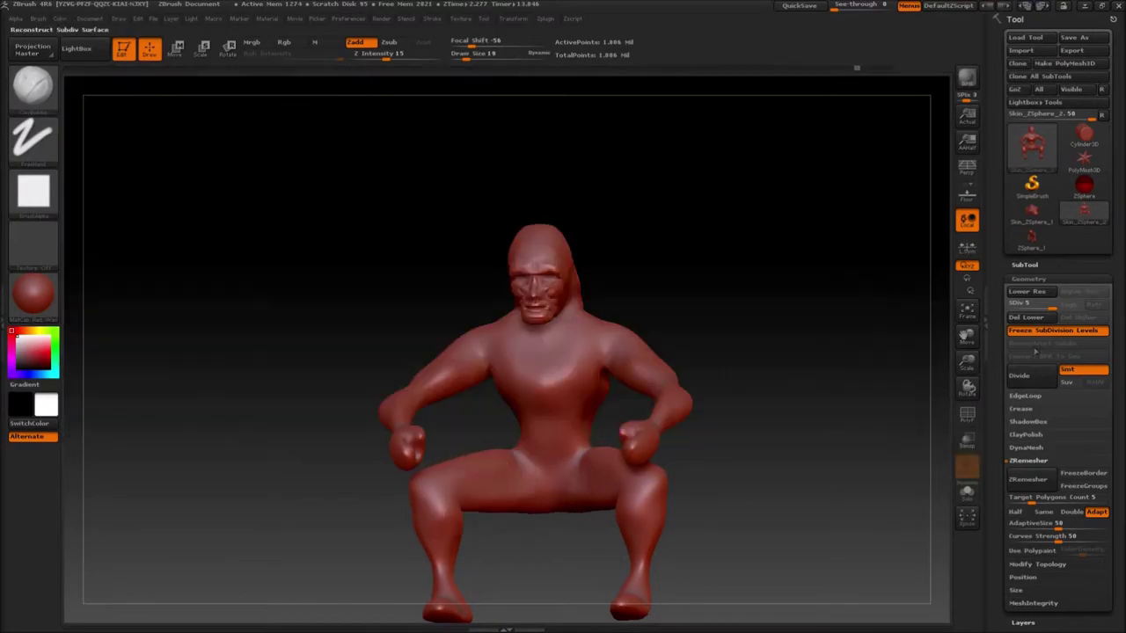
Insert mirrored spheres into the eye sockets again with the InsertSphere brush.
left_click_drag(936, 340, 949, 342)
left_click(34, 87)
left_click(682, 284)
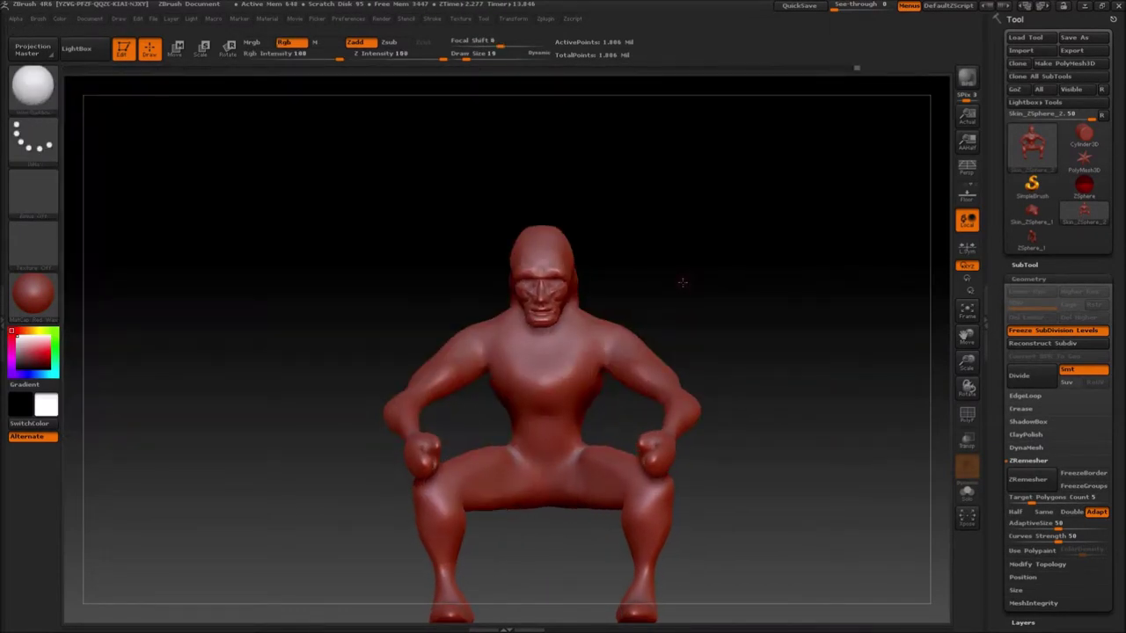
left_click_drag(662, 282, 682, 351, "alt")
left_click_drag(632, 166, 634, 164)
Move the unmasked eyeballs deeper into the sockets with the transpose line, checking them from several angles.
key("w")
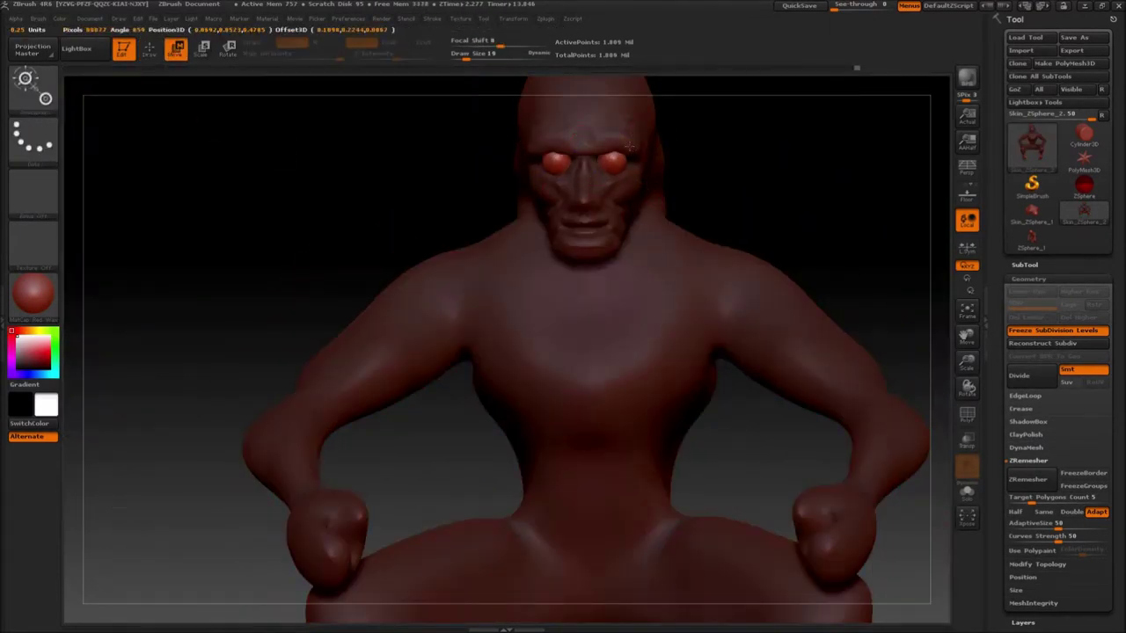
left_click_drag(731, 158, 809, 163)
left_click_drag(625, 163, 609, 163)
left_click_drag(809, 163, 783, 172)
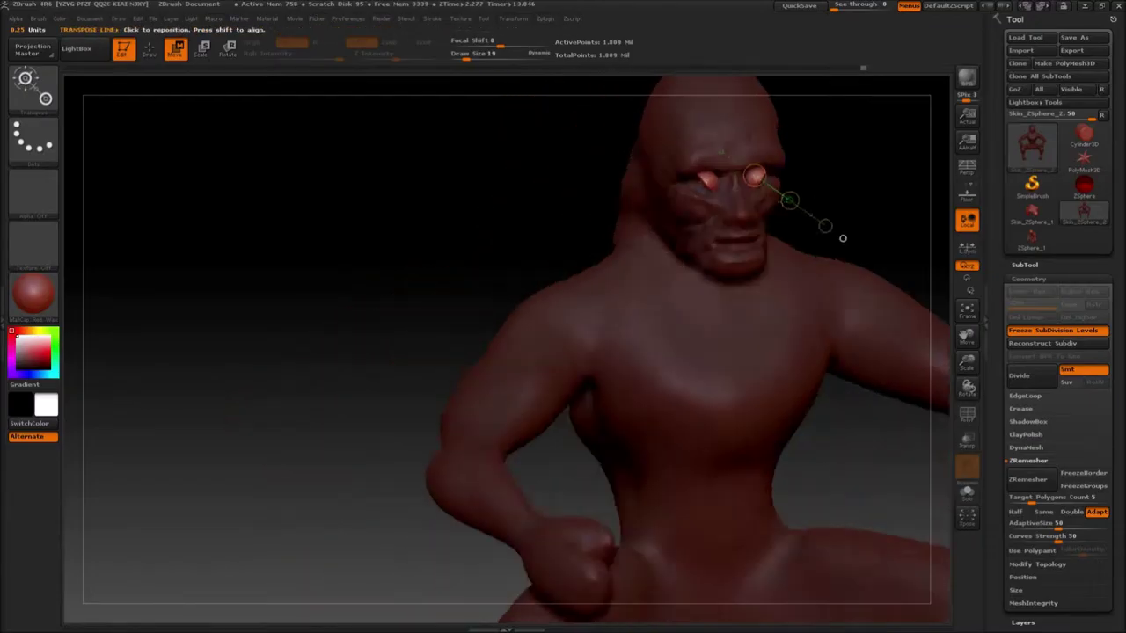
left_click_drag(843, 239, 814, 235)
left_click_drag(759, 179, 762, 181)
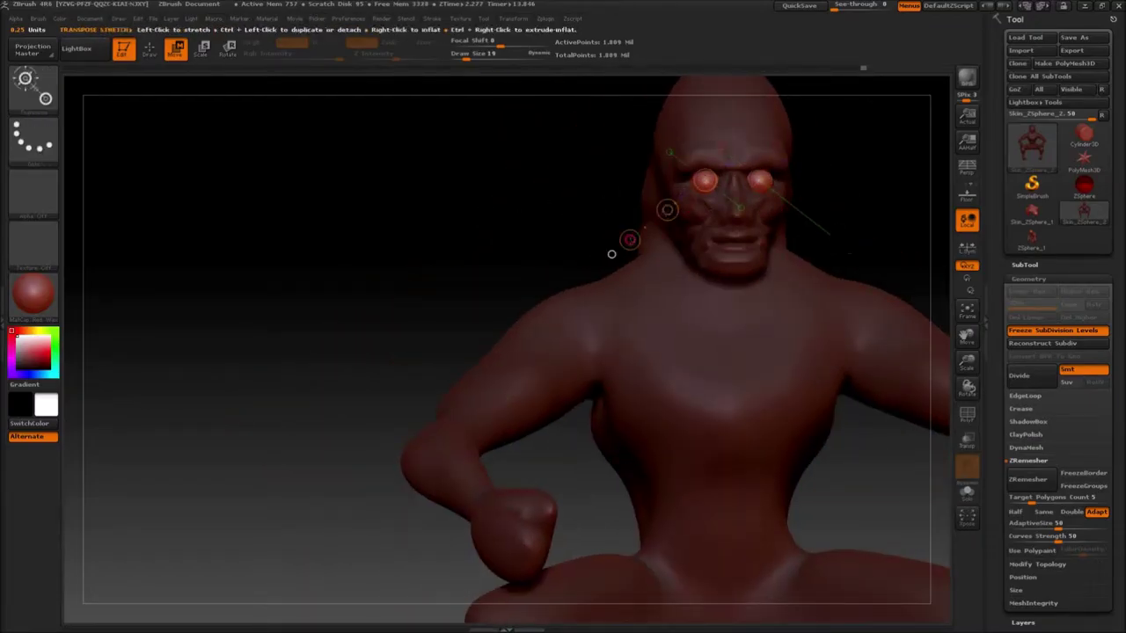
mouse_move(762, 250)
left_mouse_down()
mouse_move(689, 252)
mouse_move(755, 250)
left_mouse_up()
left_click_drag(749, 207, 748, 204)
left_click_drag(563, 247, 616, 247)
mouse_move(683, 195)
left_mouse_down()
mouse_move(771, 241)
mouse_move(896, 256)
mouse_move(841, 268)
mouse_move(838, 177)
mouse_move(825, 181)
mouse_move(889, 214)
mouse_move(796, 285)
left_mouse_up()
Undo the eyeball placement and insertion.
key("ctrl+z")
key("ctrl+z")
key("ctrl+z")
Delete the lower subdivision levels and carve the eyelids and eye folds with the Pinch and Slash3 brushes.
left_click(1032, 318)
key("q")
left_click(35, 86)
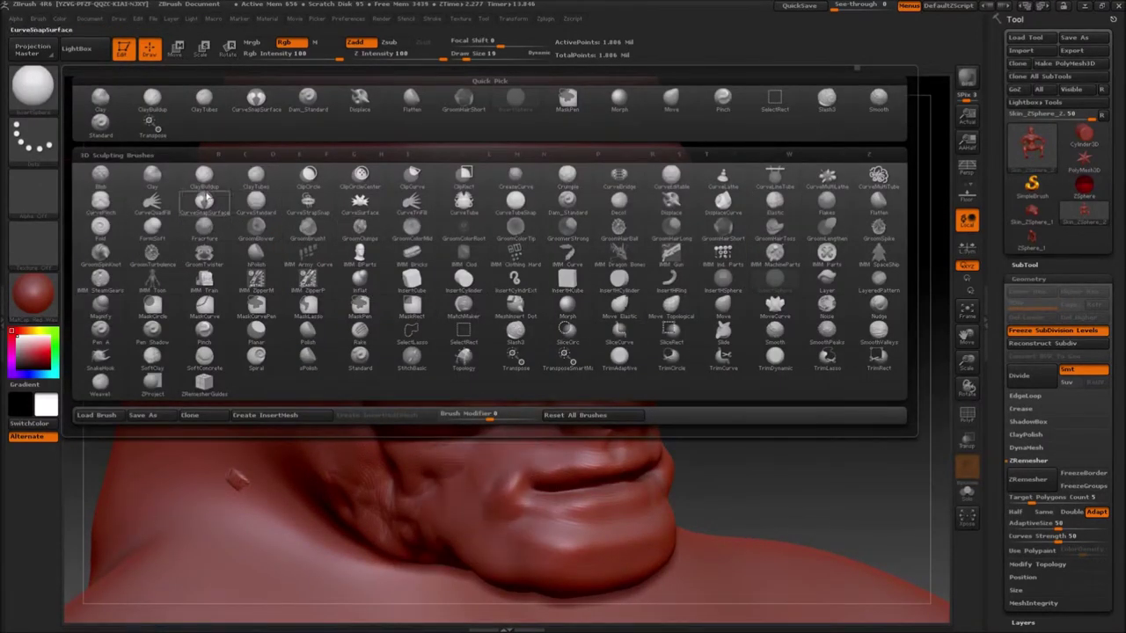
left_click(206, 332)
mouse_move(849, 189)
left_mouse_down()
mouse_move(788, 176)
mouse_move(864, 171)
mouse_move(867, 281)
left_mouse_up()
left_click(35, 99)
left_click(516, 331)
mouse_move(635, 243)
left_mouse_down()
mouse_move(553, 238)
mouse_move(362, 334)
left_mouse_up()
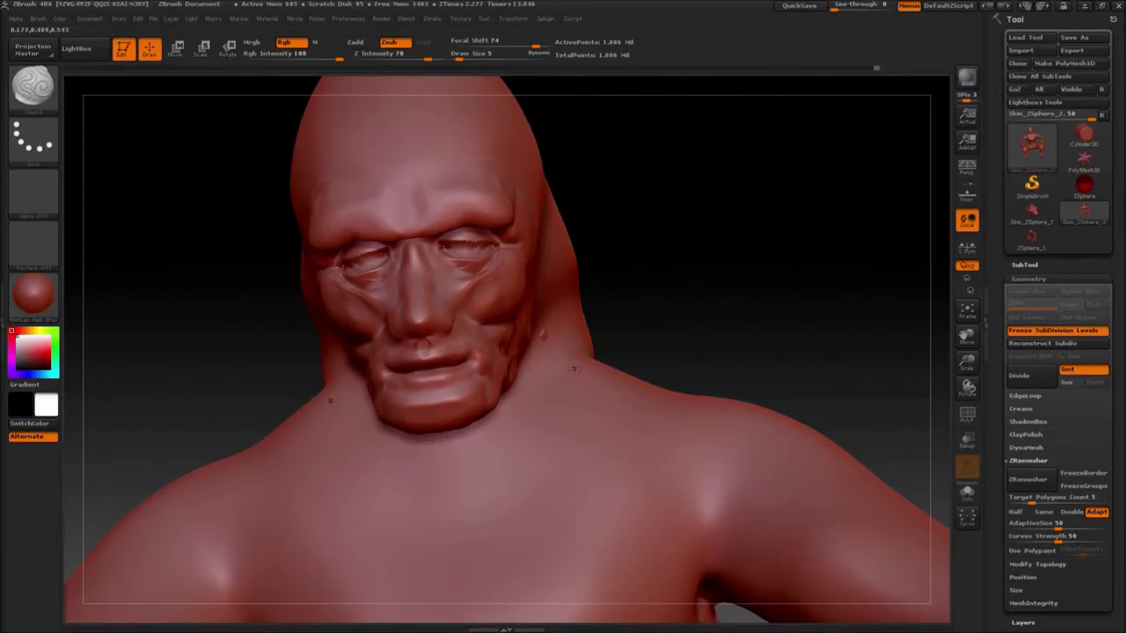
Build up the neck muscles, collarbones and chest muscles with the ClayBuildup brush at draw size 30.
key("b")
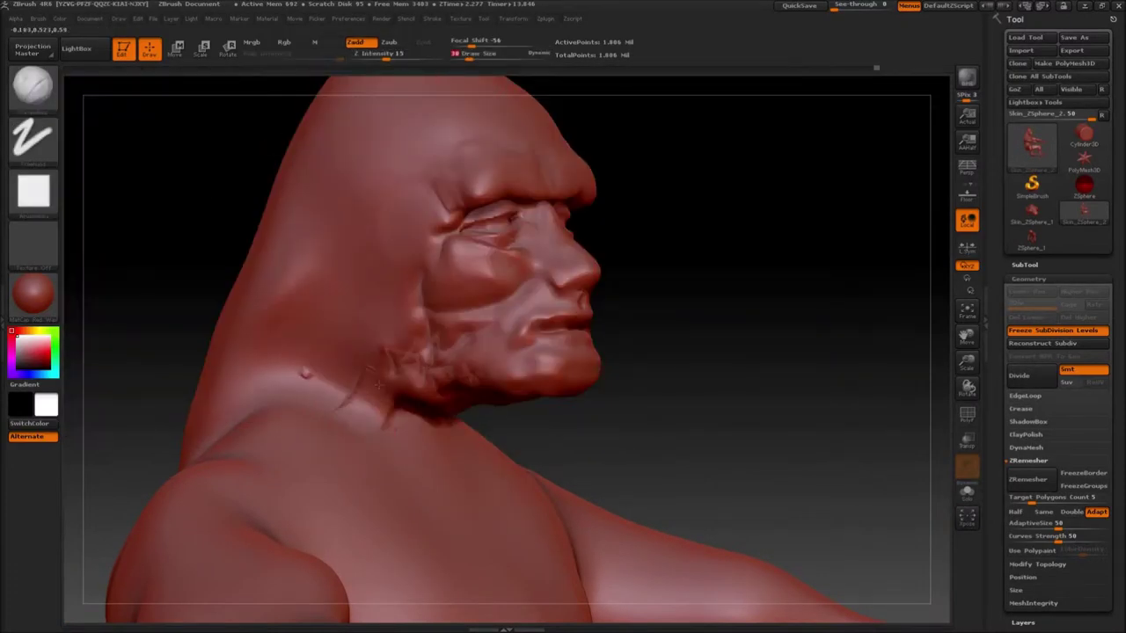
mouse_move(669, 327)
left_mouse_down()
mouse_move(784, 327)
mouse_move(784, 264)
left_mouse_up()
left_click_drag(284, 418, 394, 457)
left_click_drag(308, 317, 398, 421)
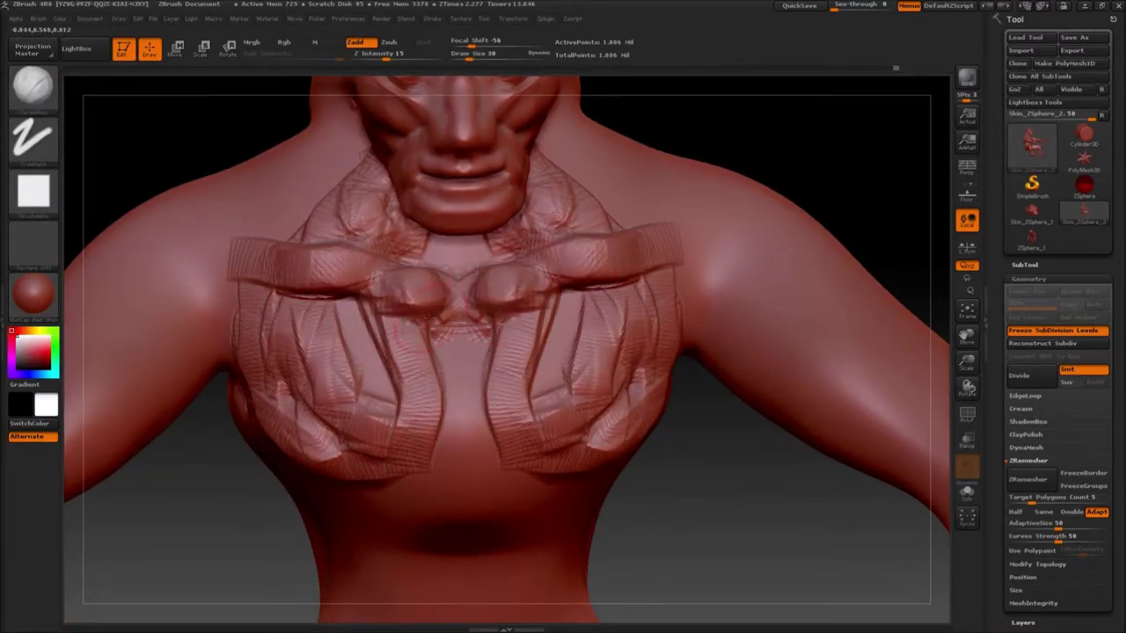
left_click_drag(430, 323, 440, 440)
left_click_drag(299, 445, 458, 471)
Build up muscle volume on the shoulder and upper arm with the ClayBuildup brush at draw size 30.
left_click_drag(721, 525, 792, 528)
mouse_move(669, 537)
left_mouse_down()
mouse_move(625, 561)
mouse_move(519, 580)
left_mouse_up()
left_click_drag(418, 450, 475, 458)
left_click_drag(237, 422, 280, 497)
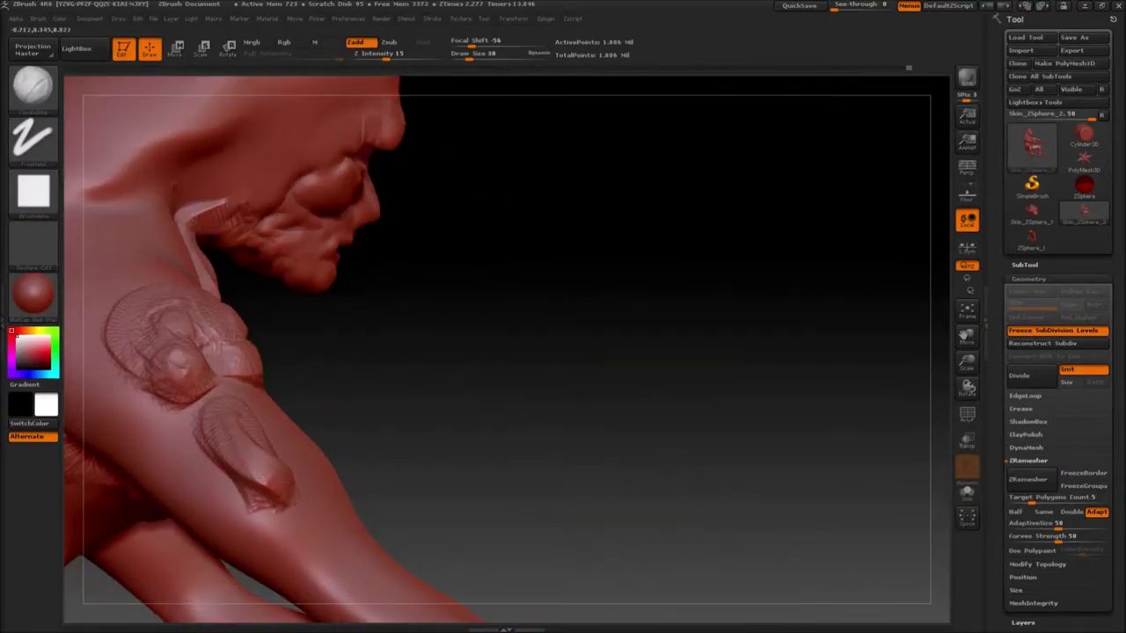
Extend the muscle strokes along the outer upper arm with the ClayBuildup brush at draw size 30.
left_click_drag(150, 462, 230, 523)
left_click_drag(571, 475, 449, 493)
left_click_drag(299, 484, 356, 532)
left_click_drag(431, 492, 494, 463)
key("w")
mouse_move(748, 475)
left_mouse_down()
mouse_move(693, 163)
mouse_move(731, 317)
mouse_move(528, 423)
mouse_move(280, 397)
left_mouse_up()
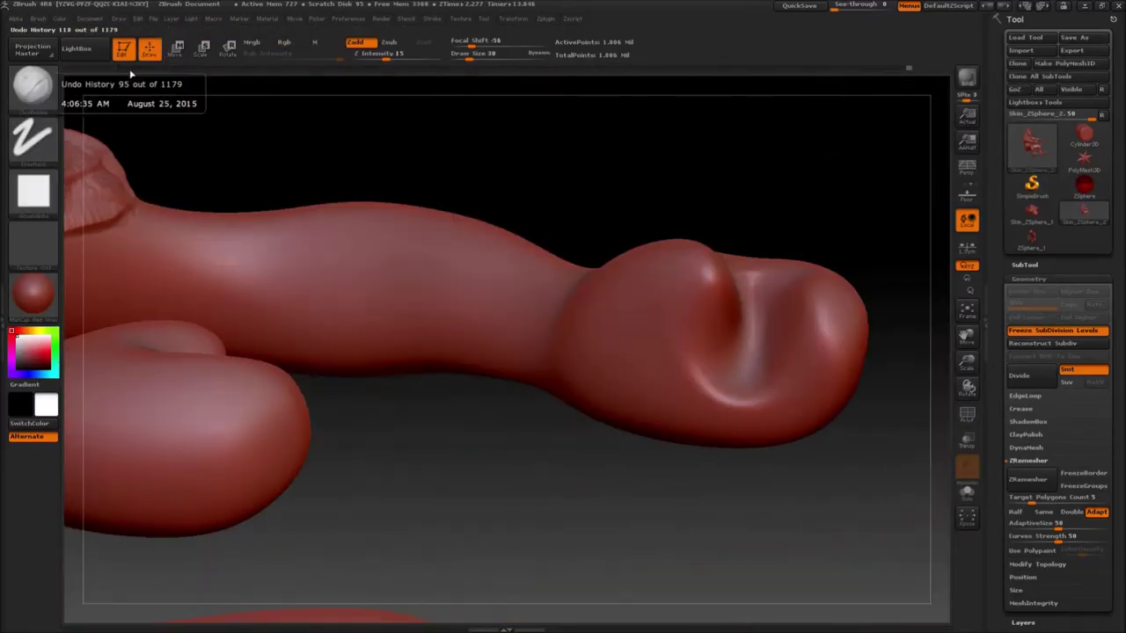
Carve the finger separations and palm creases into the hands with the Dam_Standard brush at draw size 13.
key("b")
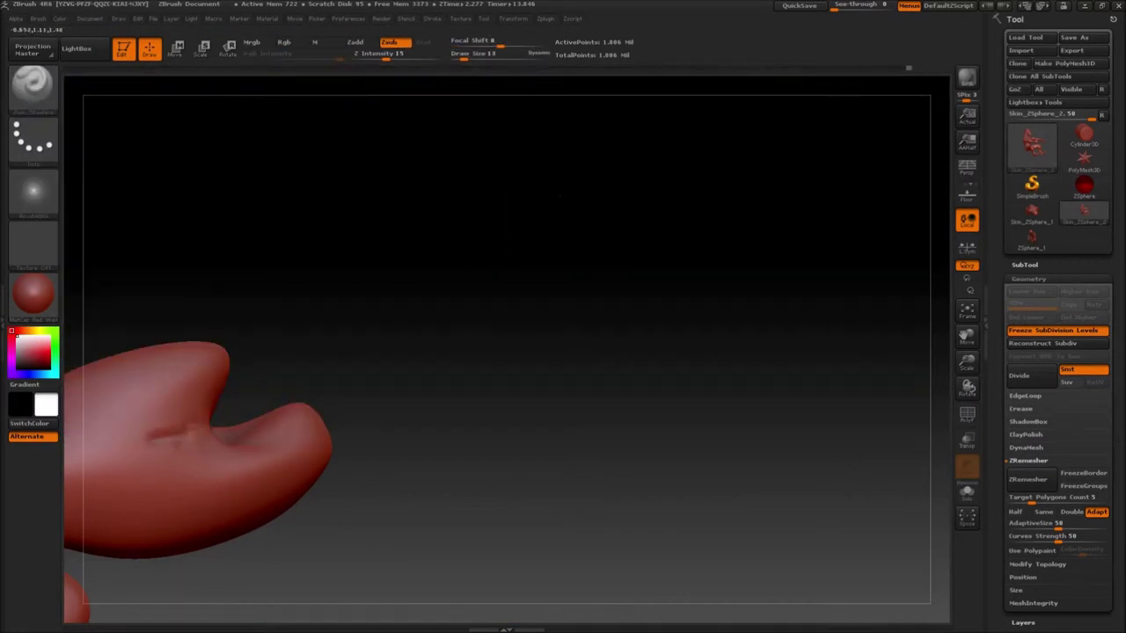
mouse_move(678, 93)
left_mouse_down()
mouse_move(764, 525)
mouse_move(822, 141)
mouse_move(844, 264)
left_mouse_up()
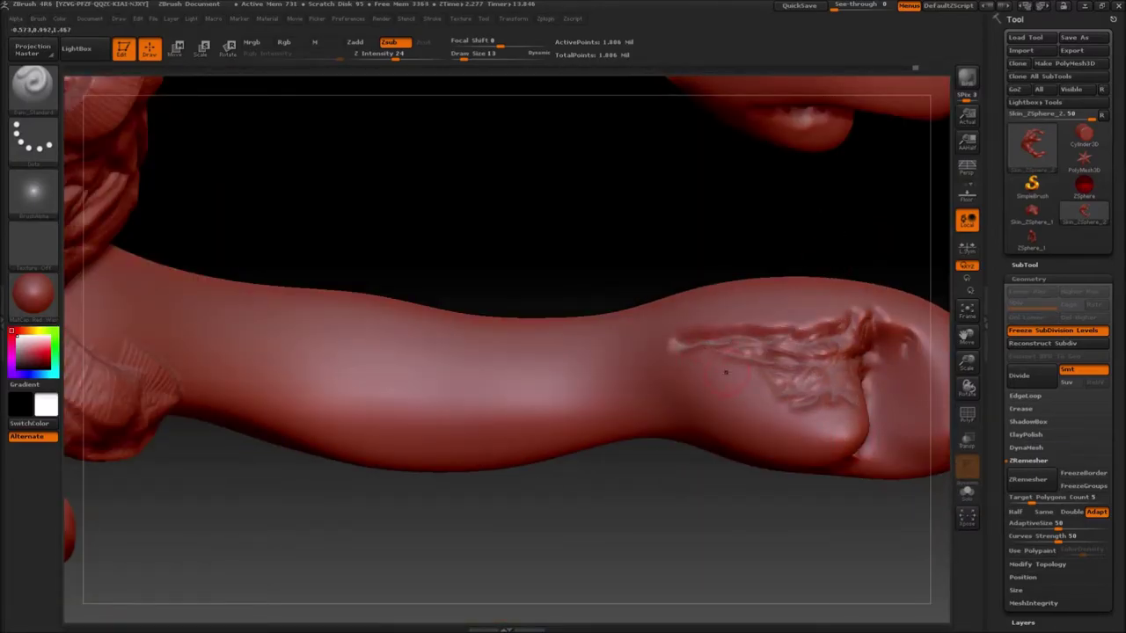
right_click_drag(789, 243, 853, 410)
mouse_move(817, 351)
right_mouse_down()
mouse_move(923, 378)
mouse_move(766, 370)
mouse_move(778, 356)
mouse_move(763, 369)
right_mouse_up()
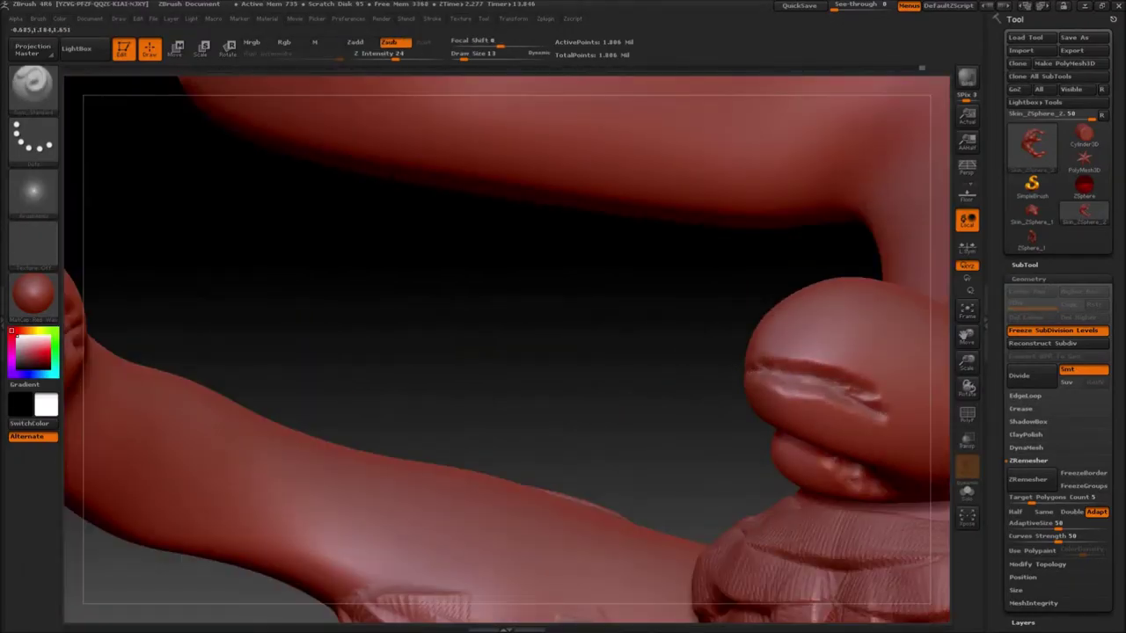
right_click_drag(858, 403, 889, 387)
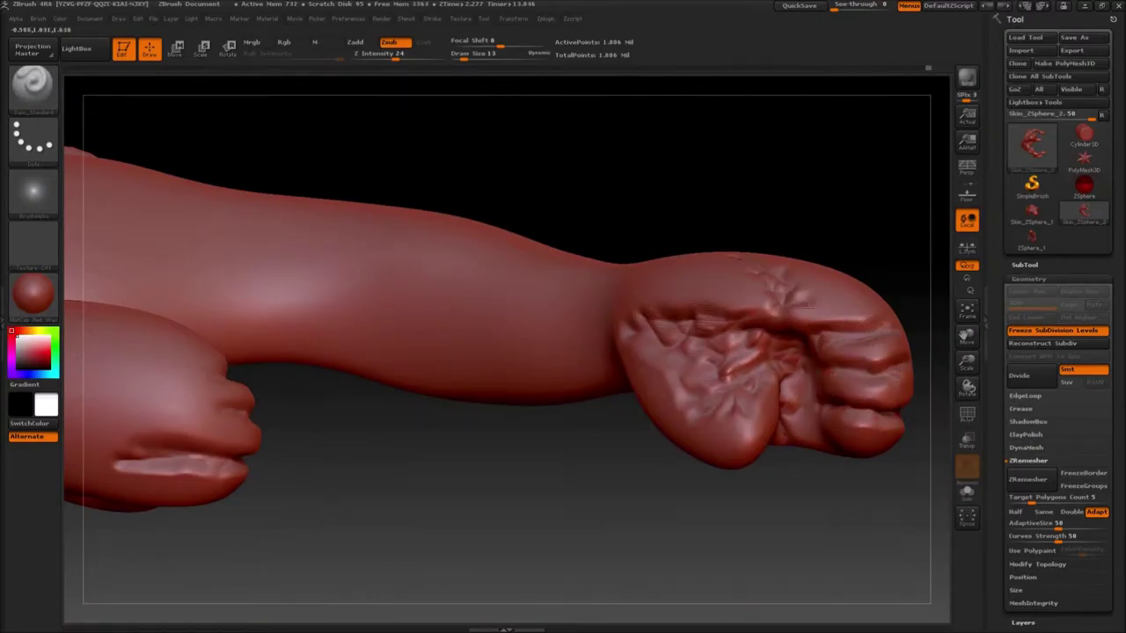
right_click_drag(774, 268, 822, 335)
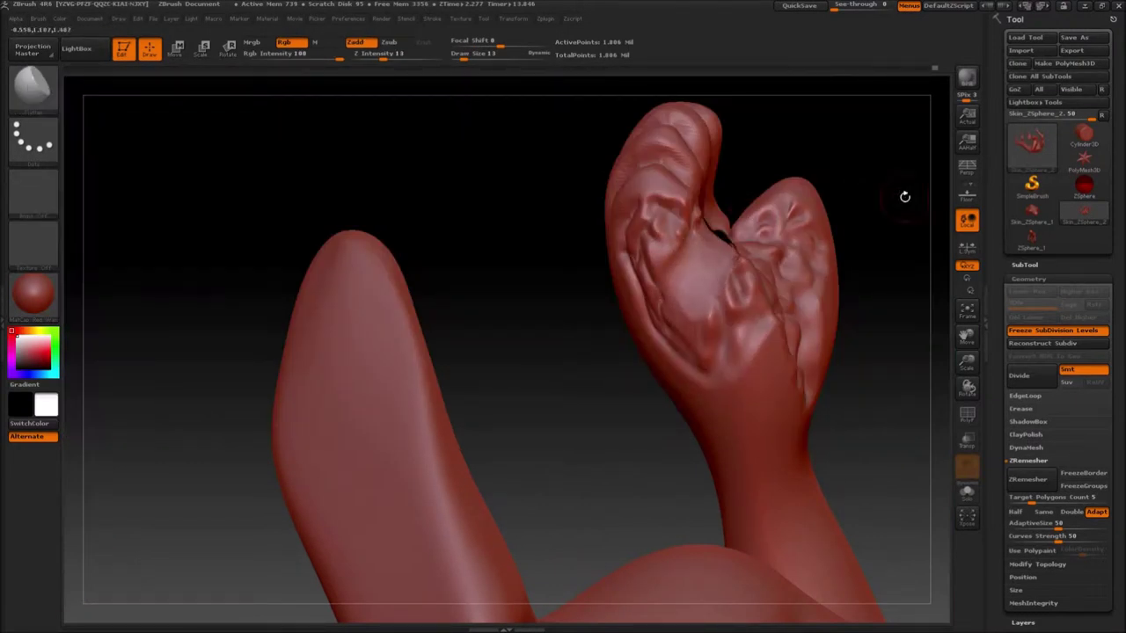
Even out the palm and thumb planes with the Flatten brush at draw size 13 and refine their creases with Dam_Standard.
left_click_drag(905, 197, 844, 225)
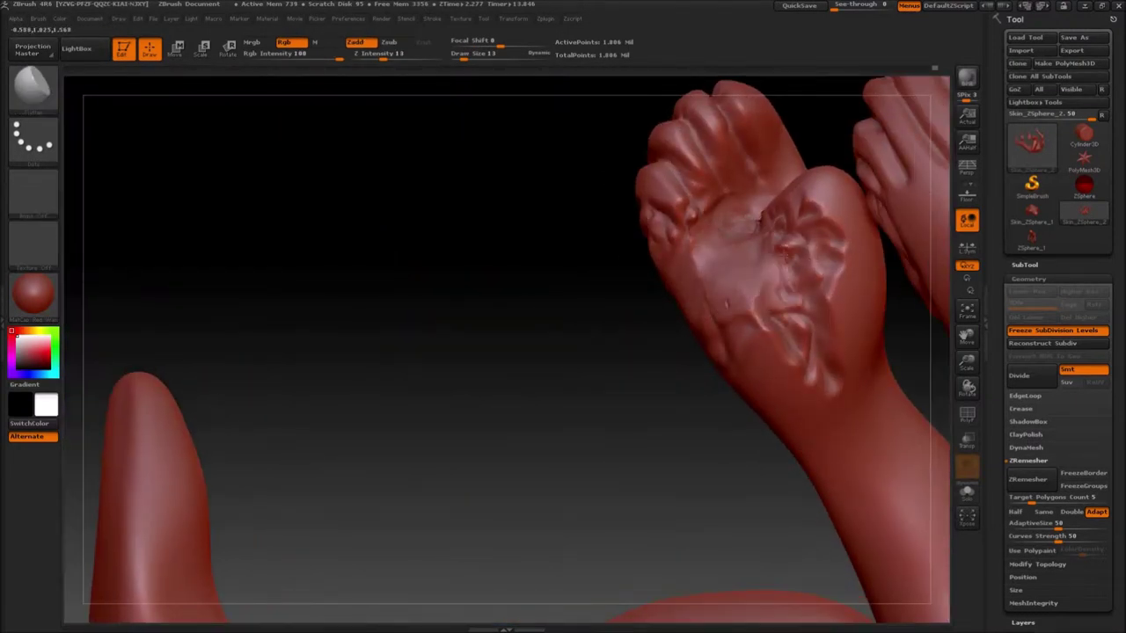
left_click_drag(493, 290, 874, 242)
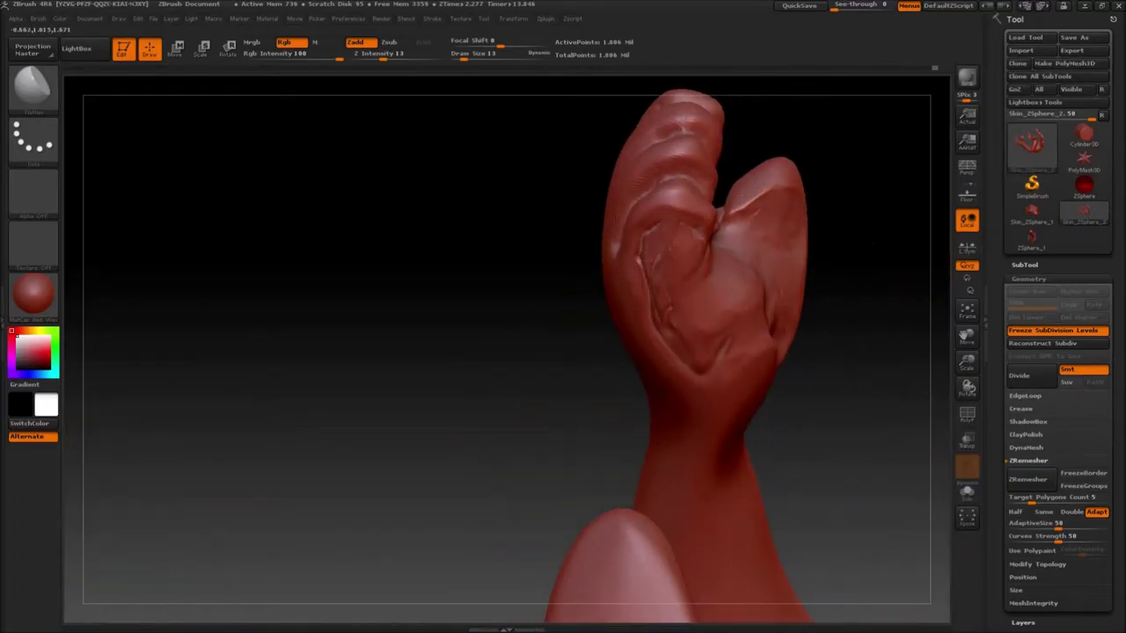
left_click_drag(845, 492, 537, 578)
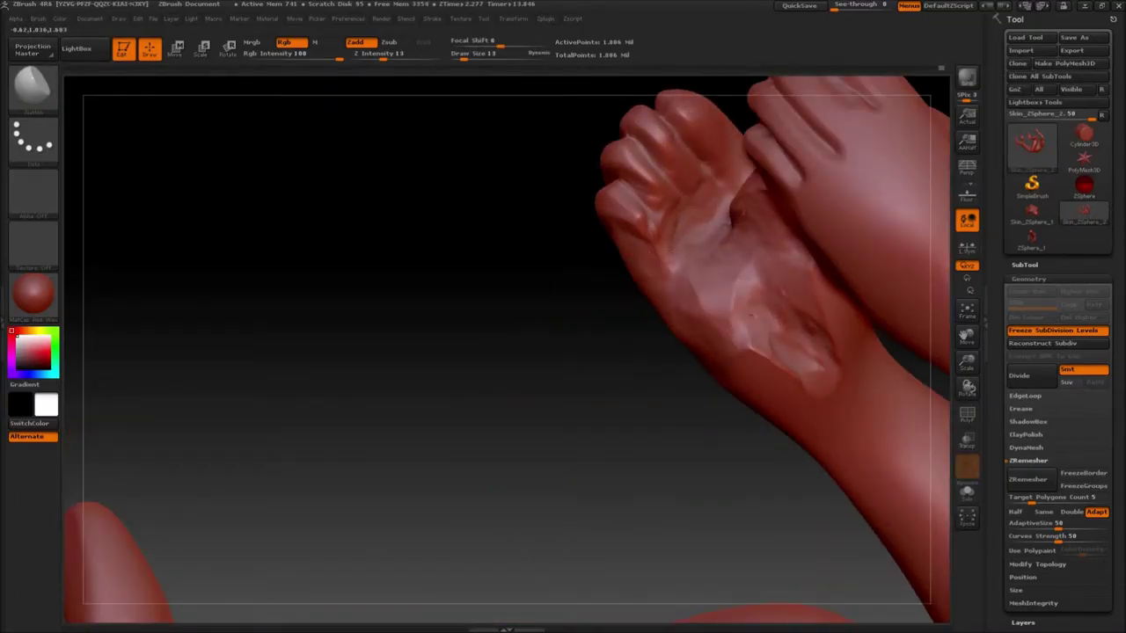
left_click(34, 88)
left_click(548, 209)
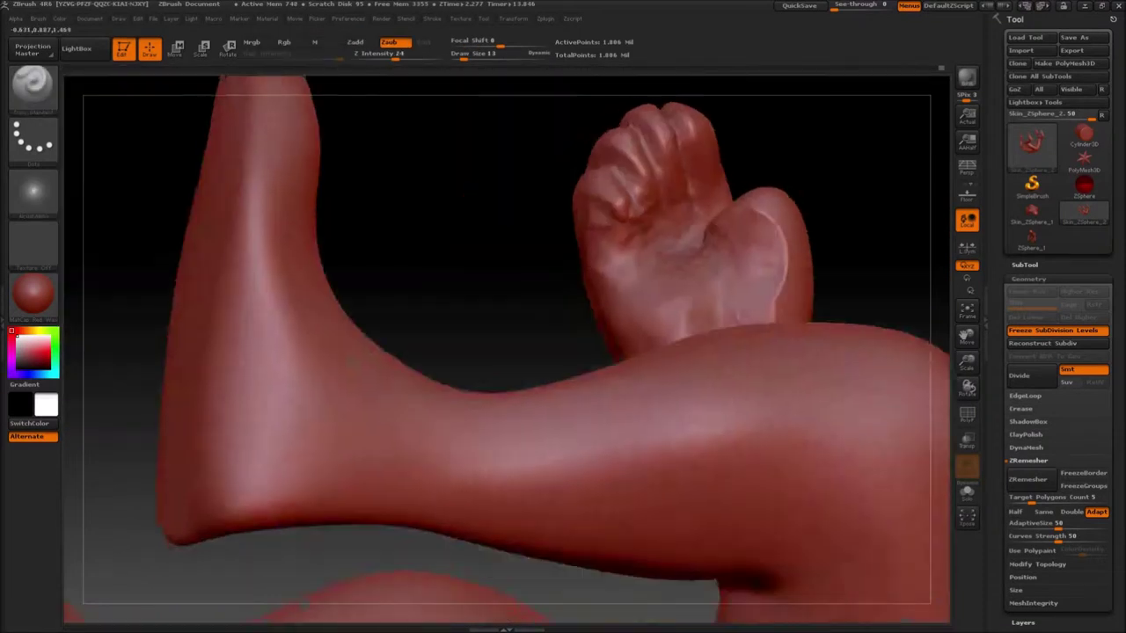
left_click_drag(493, 229, 546, 291)
Flatten the back of the hand into clear planes with the Flatten brush at draw size 37.
left_click(33, 88)
left_click(874, 214)
left_click_drag(703, 462, 673, 524)
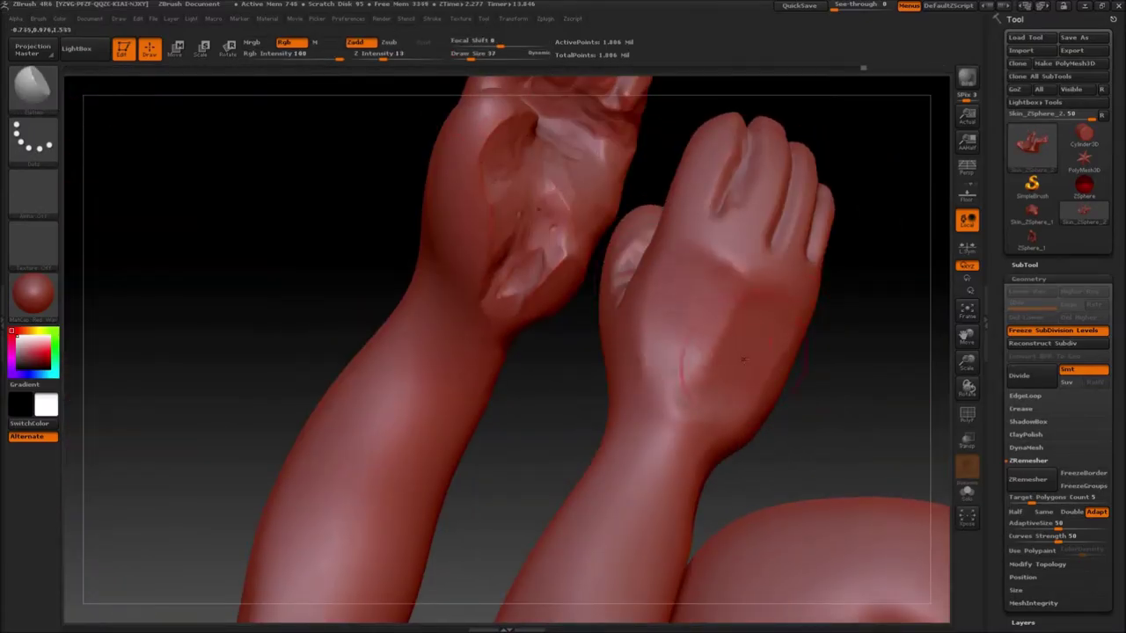
left_click_drag(862, 370, 633, 352)
mouse_move(440, 264)
left_mouse_down()
mouse_move(520, 249)
mouse_move(423, 256)
left_mouse_up()
Reshape the palm, thumb and wrist with the Move brush at draw sizes 24 and 56.
left_click_drag(472, 56, 469, 57)
mouse_move(422, 189)
left_mouse_down()
mouse_move(467, 202)
mouse_move(387, 211)
mouse_move(404, 224)
left_mouse_up()
left_click_drag(784, 327, 636, 317)
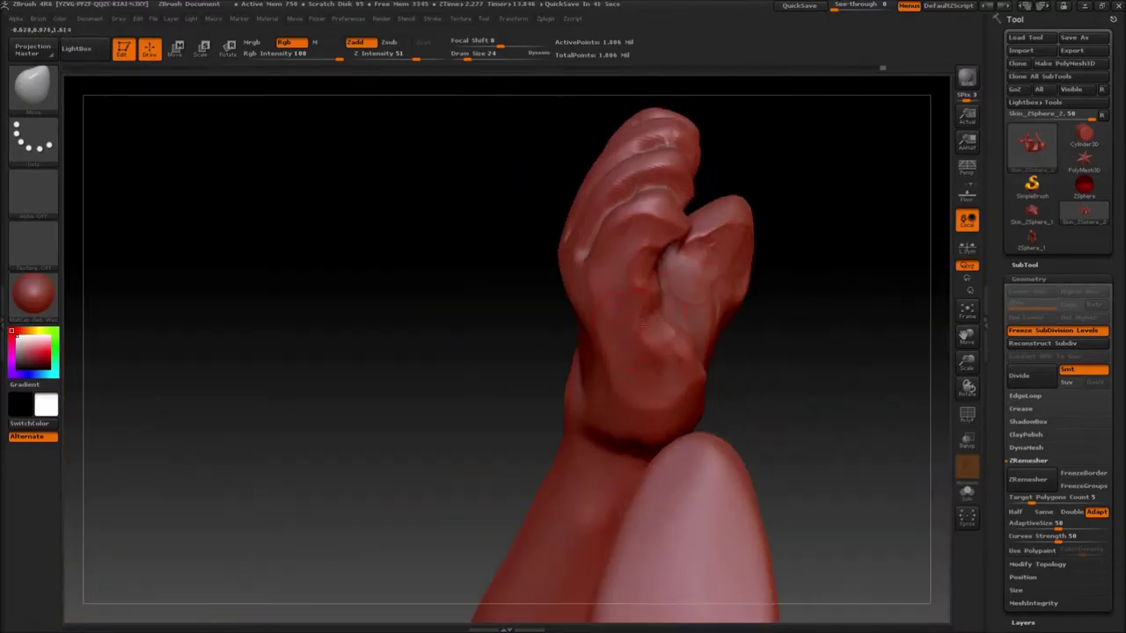
mouse_move(774, 343)
left_mouse_down()
mouse_move(847, 331)
mouse_move(868, 256)
mouse_move(669, 290)
left_mouse_up()
left_click_drag(467, 58, 471, 59)
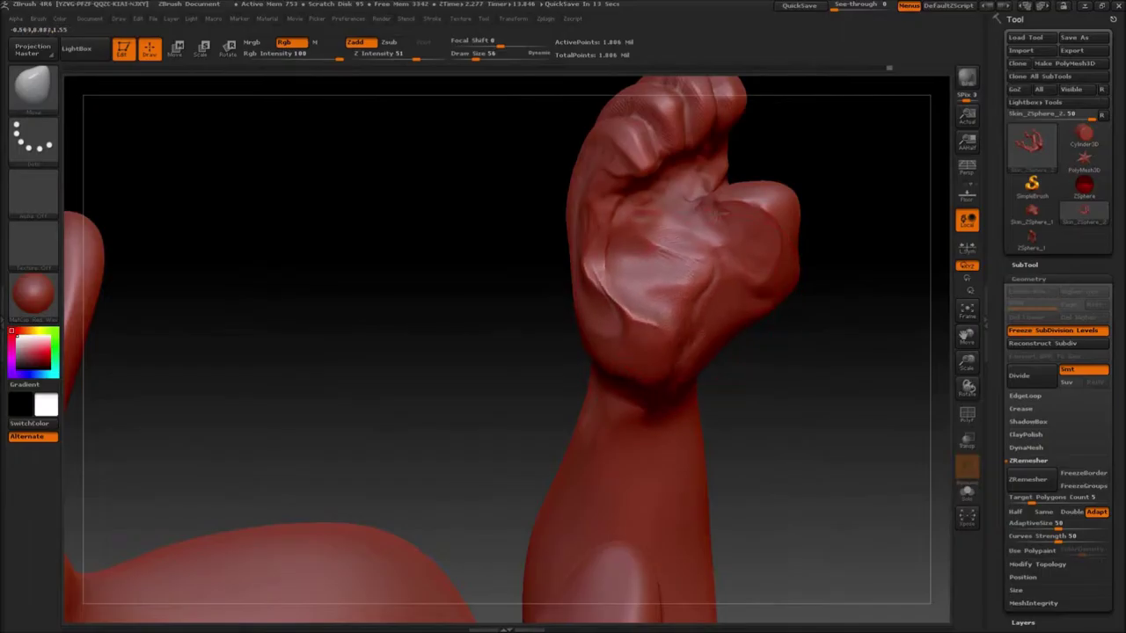
Deepen the gaps between the fingers with Dam_Standard at draw size 8 and adjust the body proportions with the Move brush at size 82.
key("b")
left_click(678, 340)
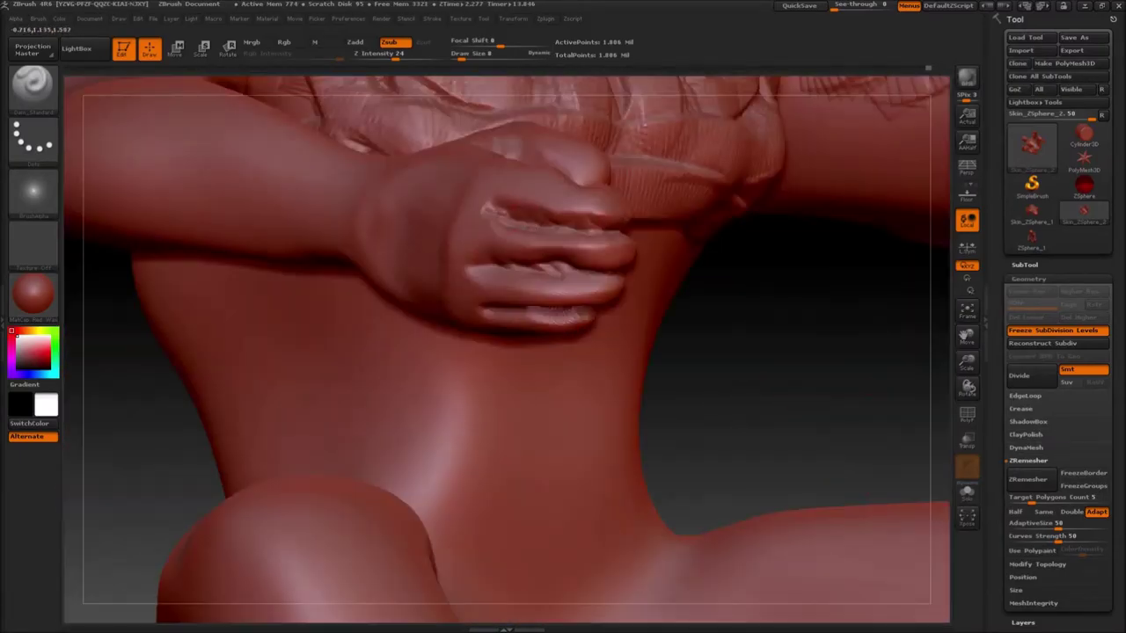
key("b")
left_click(723, 314)
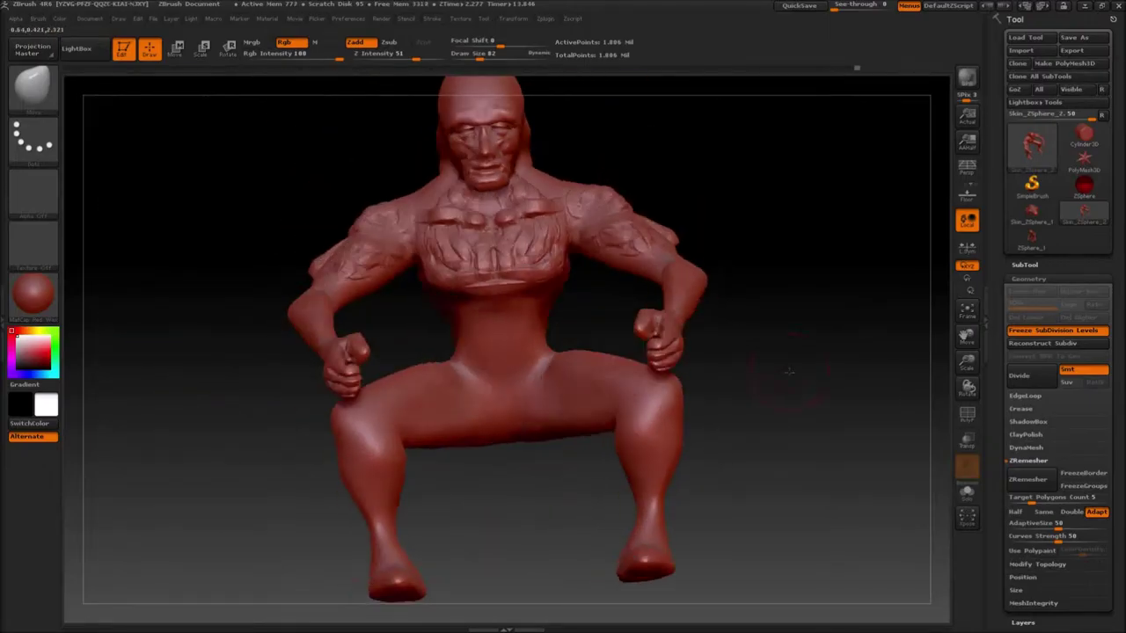
left_click(1028, 480)
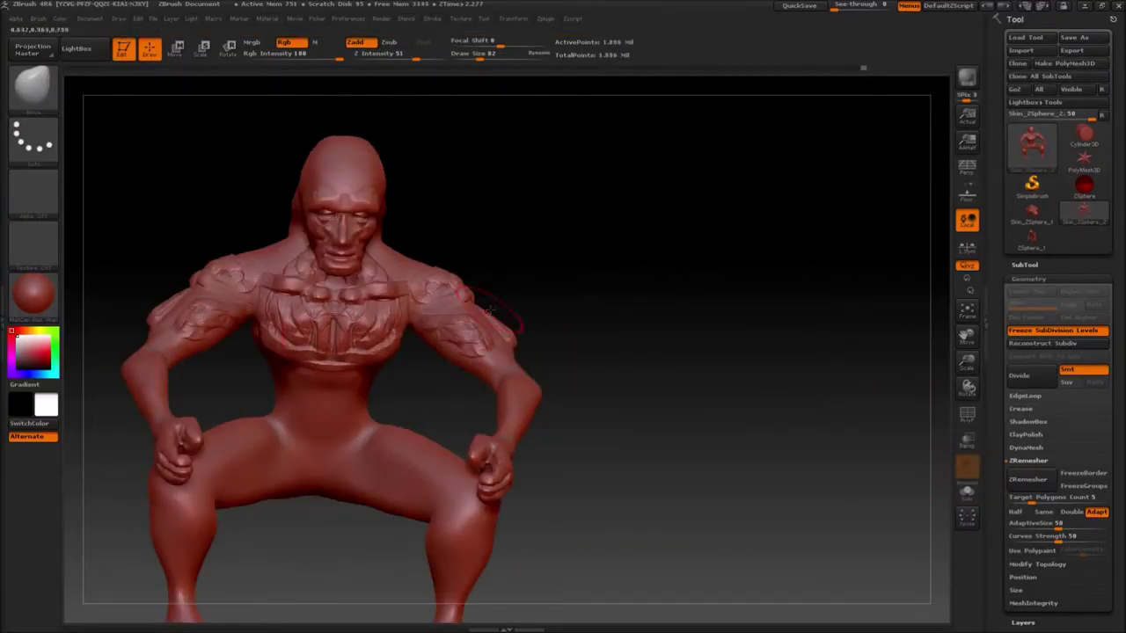
Flatten the rough clay strokes on the arms, shoulders and chest with the Flatten brush at draw sizes from 19 to 105.
key("b")
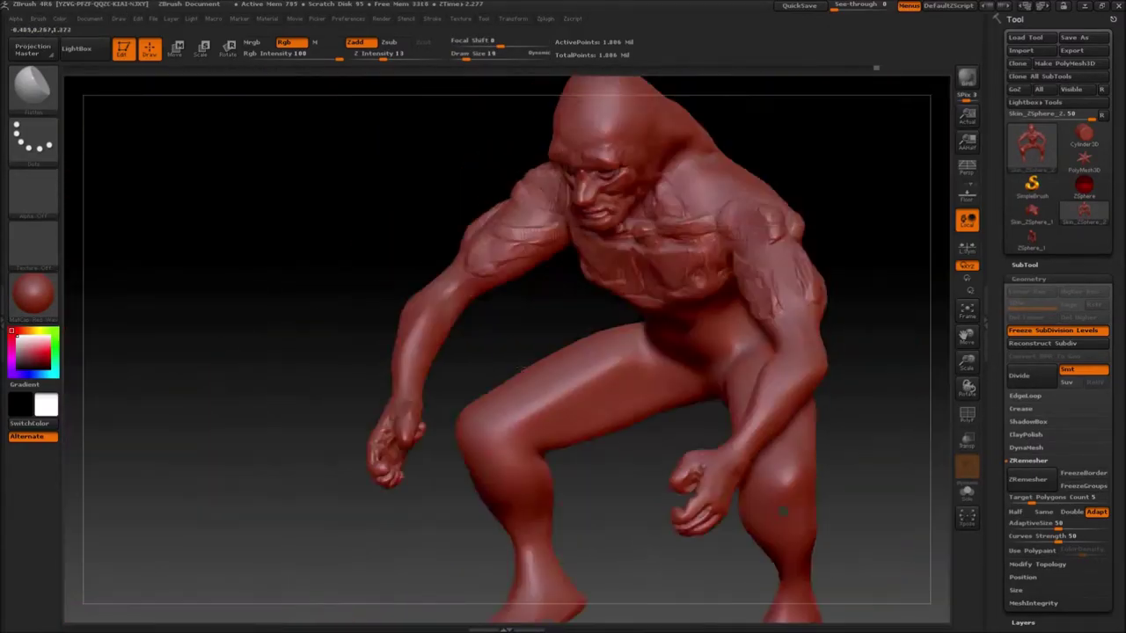
left_click_drag(818, 299, 769, 312)
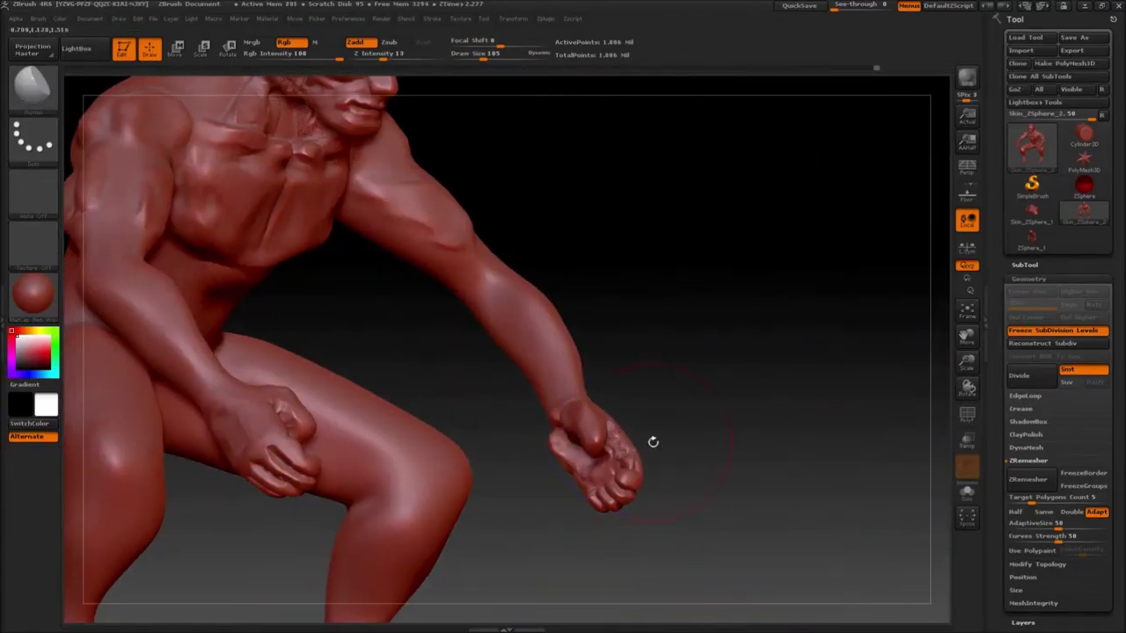
left_click_drag(652, 441, 451, 77)
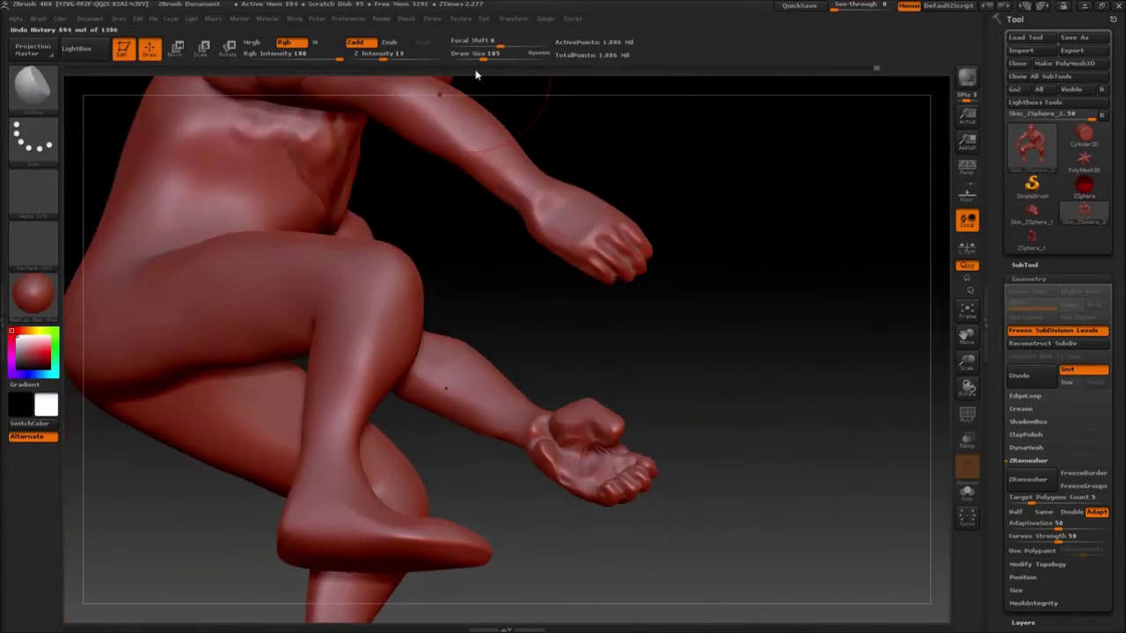
left_click_drag(556, 470, 690, 286)
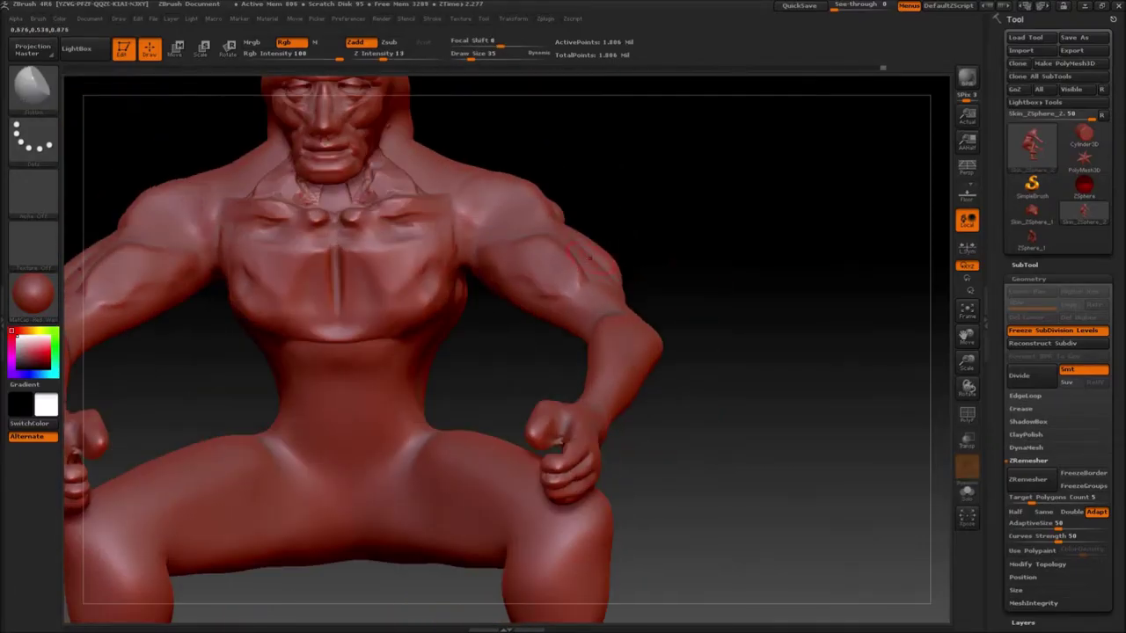
left_click_drag(317, 340, 254, 323)
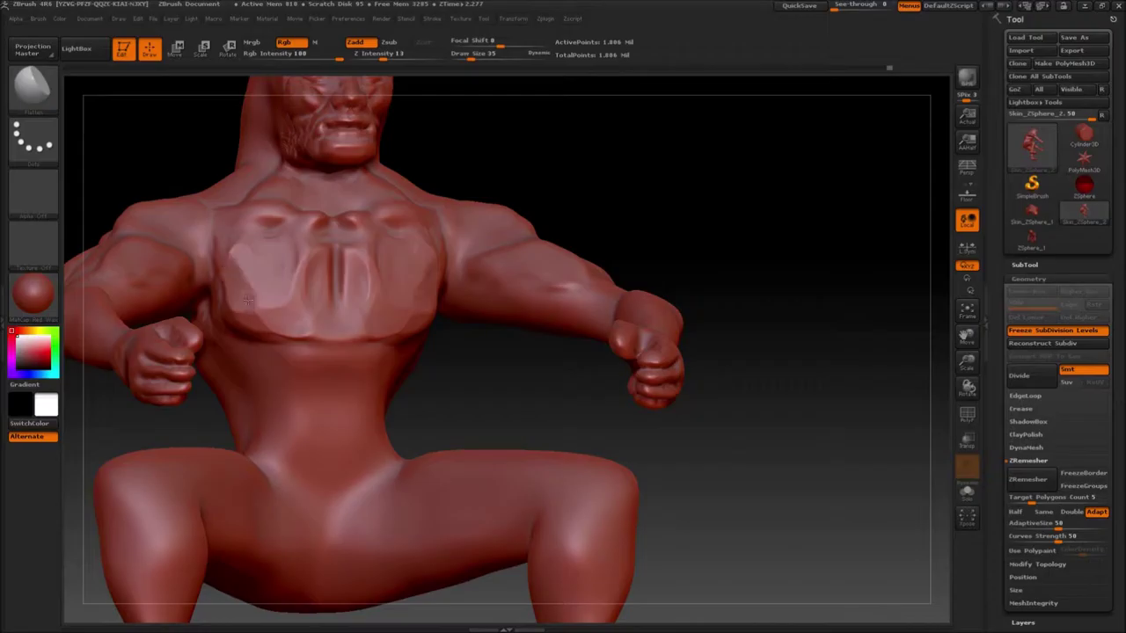
Carve the lower chest edge and abdominal muscles with the Slash3 brush in Zsub mode at draw size 59 and intensity 26.
left_click(33, 87)
left_click(532, 335)
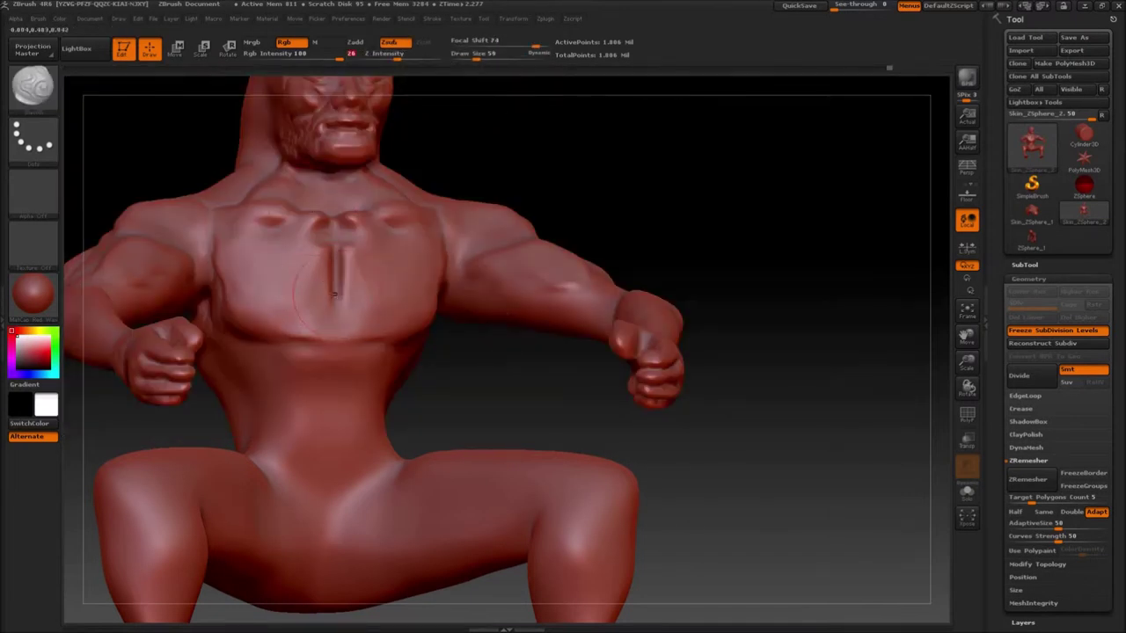
left_click_drag(510, 387, 467, 387)
left_click_drag(280, 442, 281, 461)
left_click_drag(475, 387, 695, 379)
mouse_move(264, 431)
left_mouse_down()
mouse_move(210, 453)
mouse_move(267, 438)
left_mouse_up()
left_click_drag(757, 369, 528, 378)
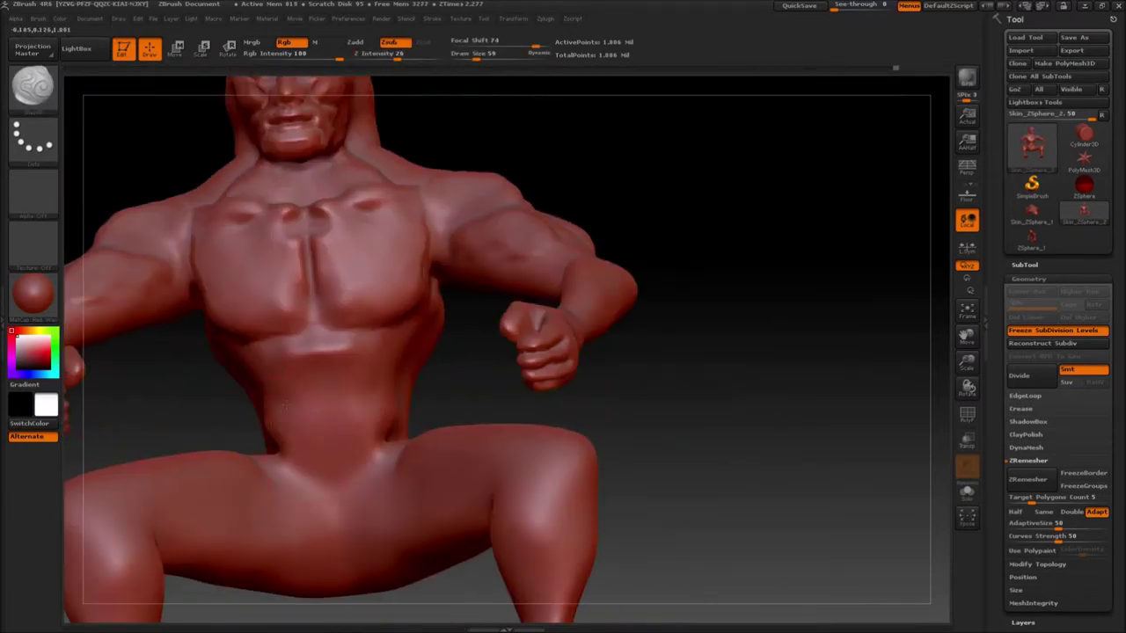
key("ctrl+shift+z")
key("ctrl+shift+z")
key("ctrl+shift+z")
key("ctrl+shift+z")
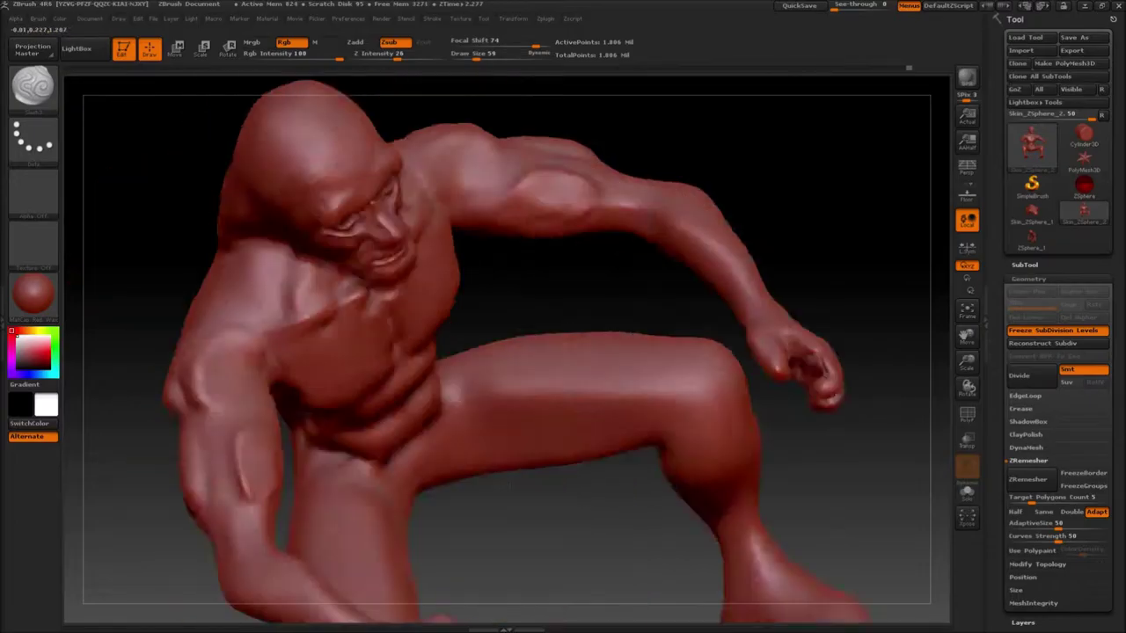
Carve the side of the rib cage, the waist and the hip crease with the Slash3 brush.
key("ctrl+shift+z")
key("ctrl+shift+z")
key("ctrl+shift+z")
key("ctrl+shift+z")
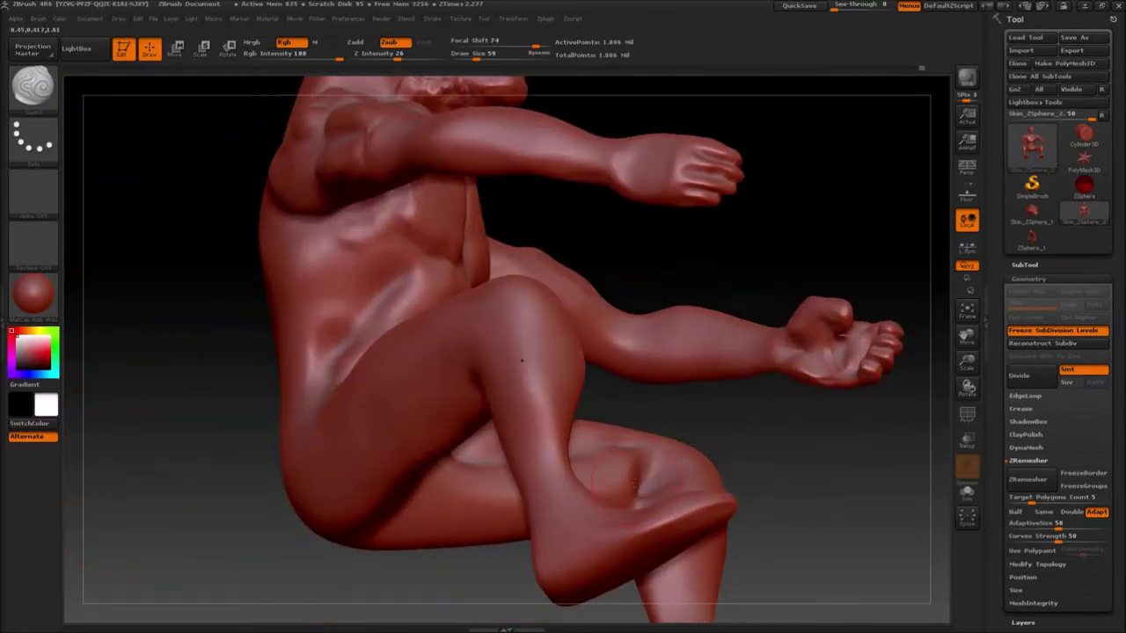
Carve the thigh muscles and the fold behind the knee with the Slash3 brush at draw size 59.
key("ctrl+shift+z")
key("ctrl+shift+z")
key("ctrl+shift+z")
key("ctrl+shift+z")
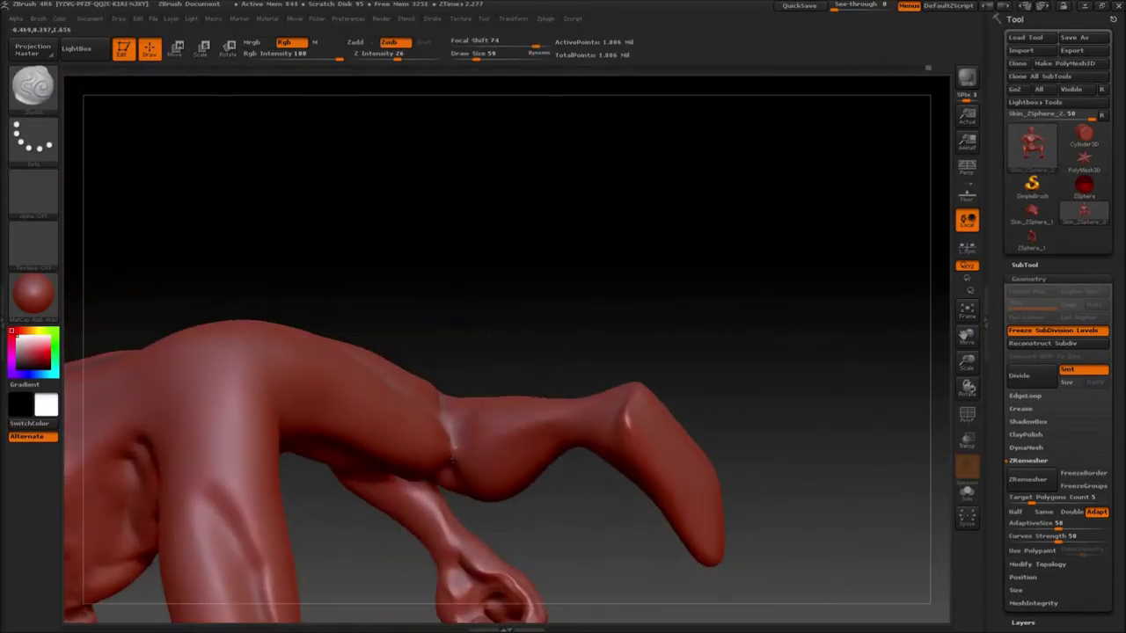
key("ctrl+shift+z")
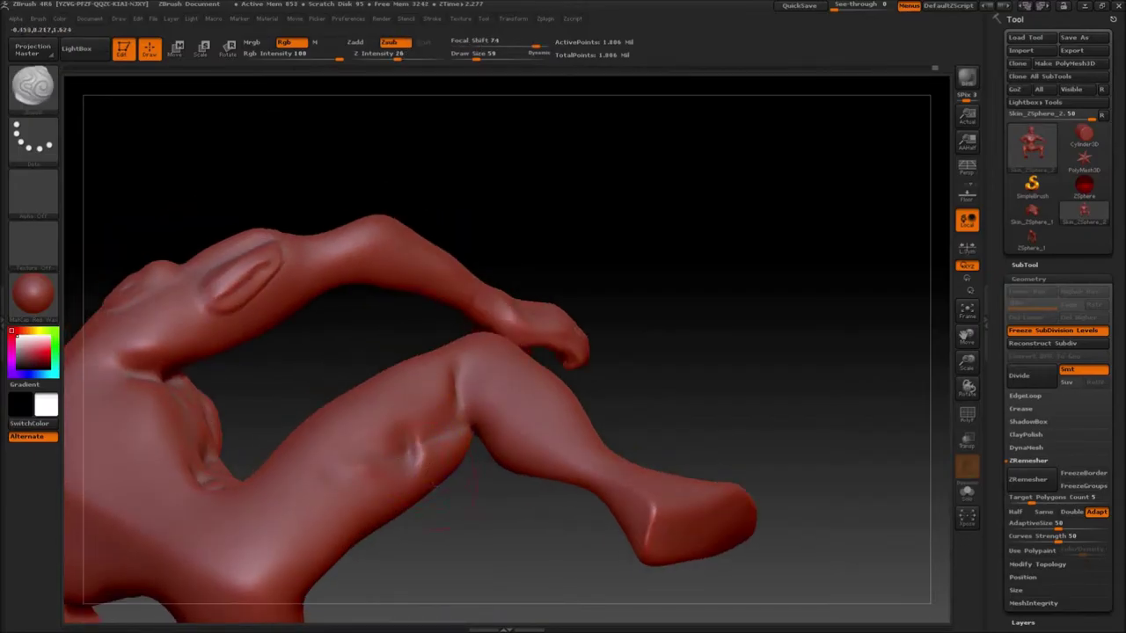
key("ctrl+shift+z")
key("ctrl+shift+z")
key("ctrl+shift+z")
key("ctrl+shift+z")
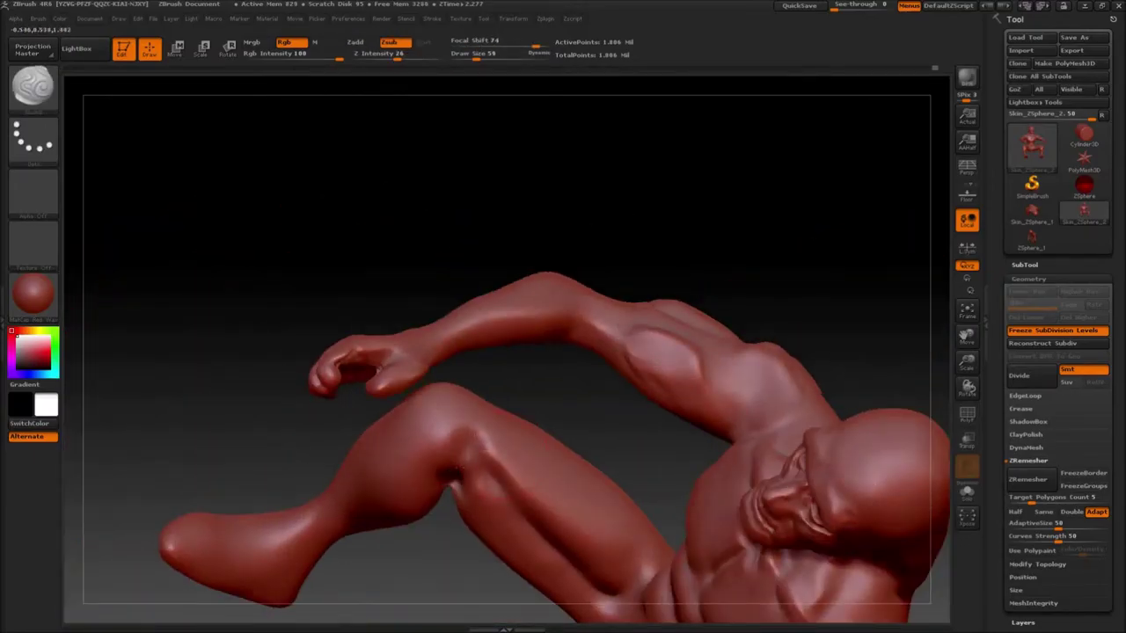
Define the groin, inner thigh, knee and shin muscles with the Slash3 brush.
key("ctrl+shift+z")
key("ctrl+shift+z")
key("ctrl+shift+z")
key("ctrl+shift+z")
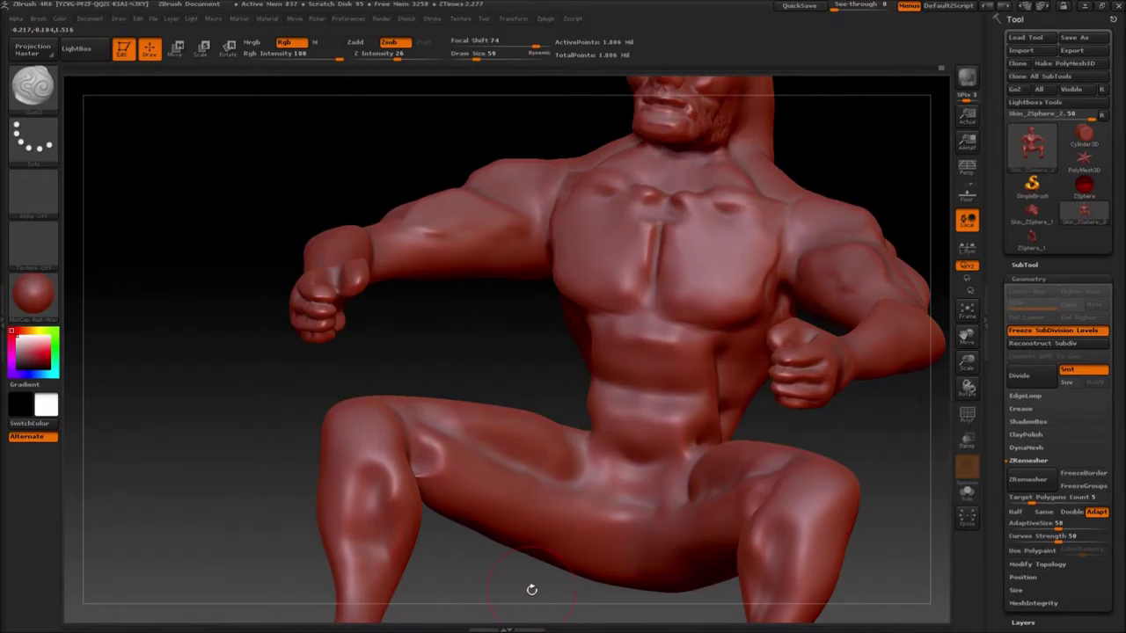
Soften the carved muscle forms with the Smooth brush at intensity 100.
key("ctrl+shift+z")
key("ctrl+shift+z")
key("ctrl+shift+z")
key("ctrl+shift+z")
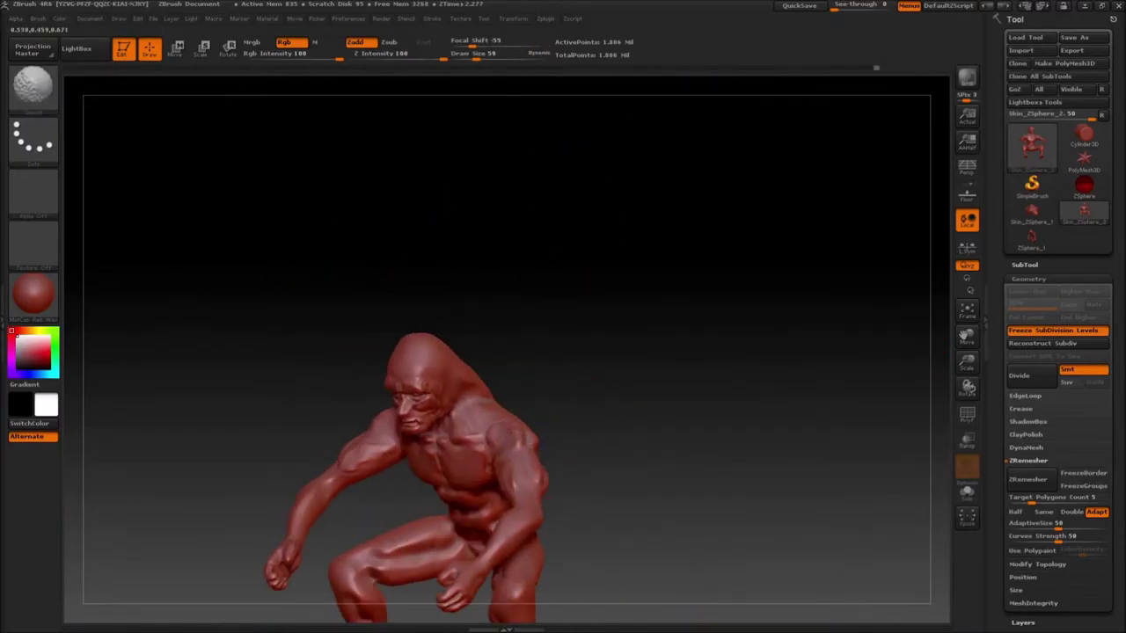
Adjust the shape of the torso, back and shoulders with the Move brush at draw size 59.
key("ctrl+shift+z")
key("ctrl+shift+z")
key("ctrl+shift+z")
key("ctrl+shift+z")
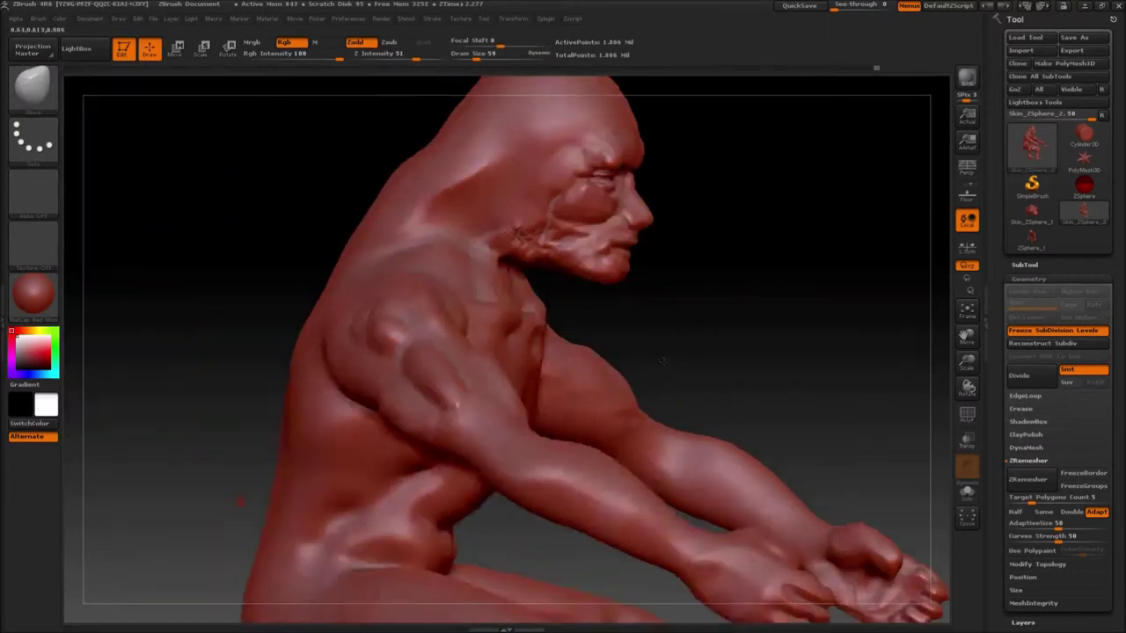
key("ctrl+shift+z")
key("ctrl+shift+z")
key("ctrl+shift+z")
key("ctrl+shift+z")
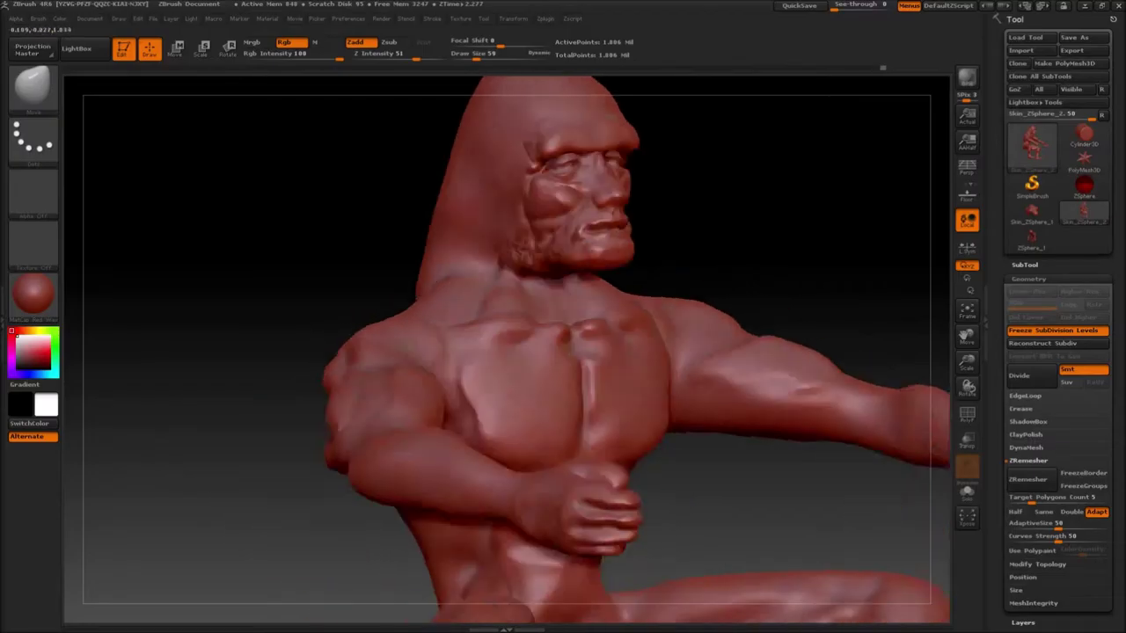
Reshape the back of the head and the neck base with the Move brush at draw size 59.
key("ctrl+shift+z")
key("ctrl+shift+z")
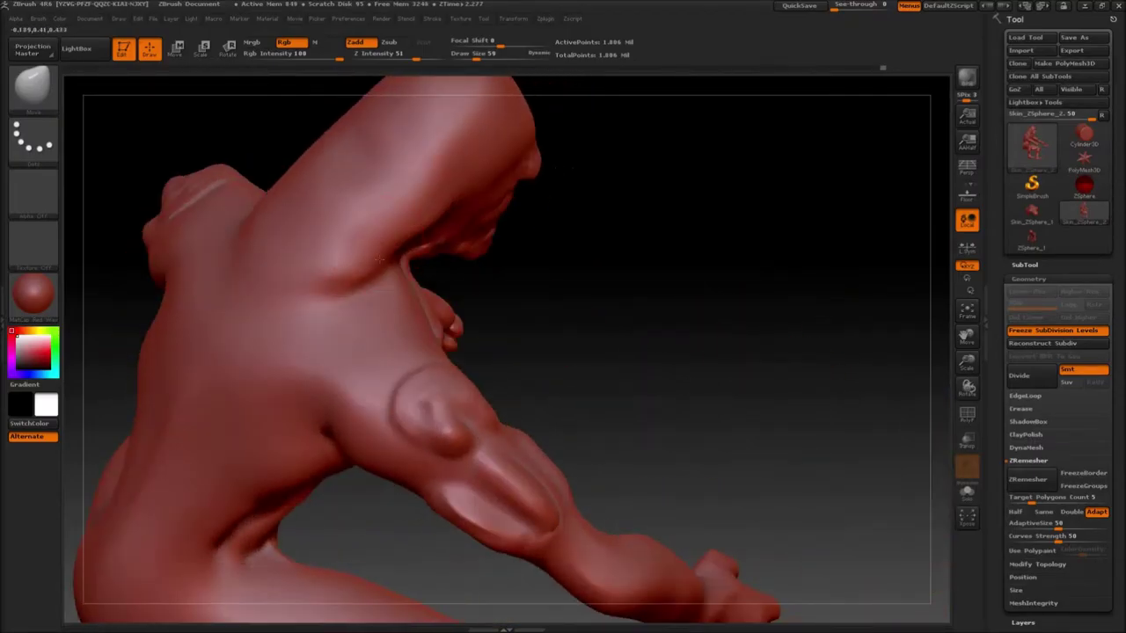
key("ctrl+shift+z")
key("ctrl+shift+z")
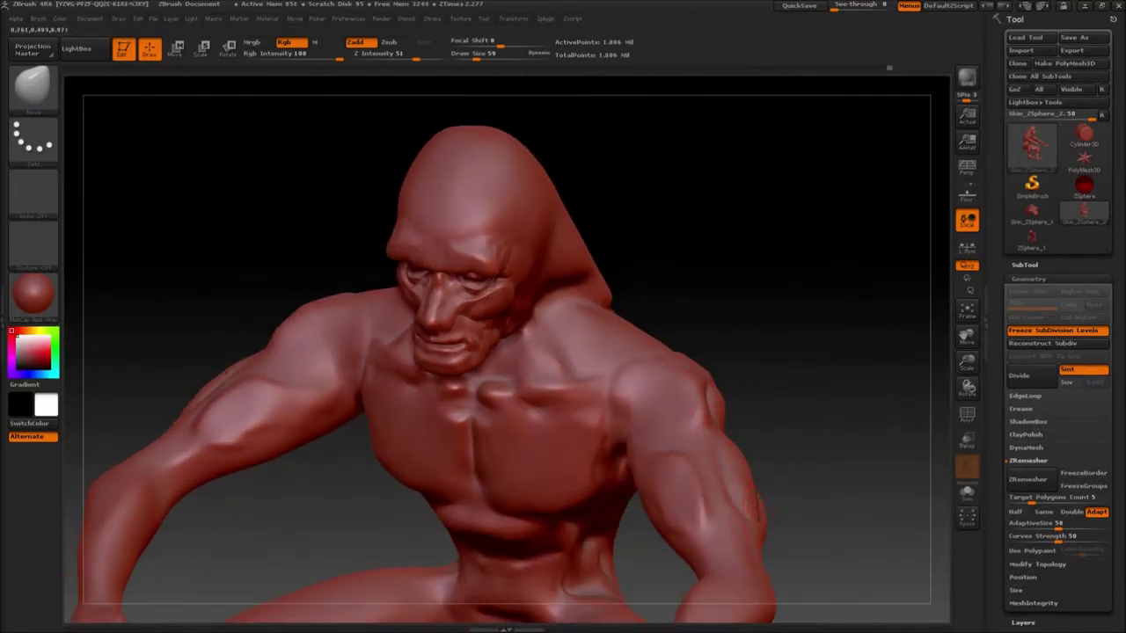
key("ctrl+shift+z")
mouse_move(378, 387)
left_mouse_down()
mouse_move(477, 393)
mouse_move(299, 176)
left_mouse_up()
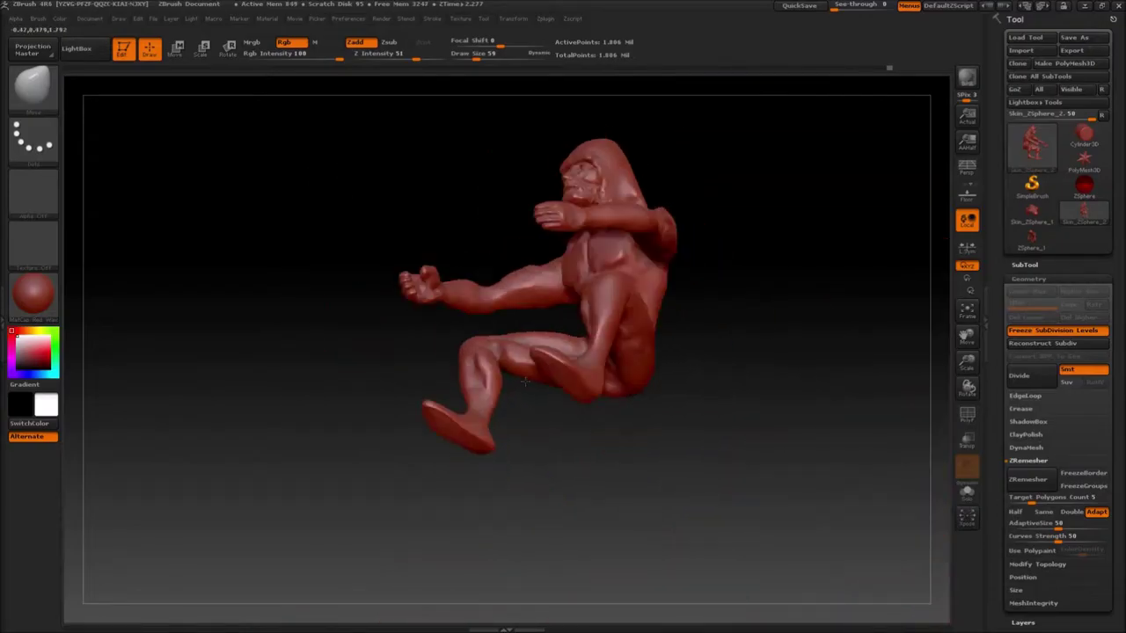
Try adding a string of cylinder segments around the head with the InsertCylndrExt brush.
left_click(34, 88)
left_click(408, 322)
mouse_move(475, 528)
left_mouse_down()
mouse_move(546, 528)
mouse_move(462, 519)
left_mouse_up()
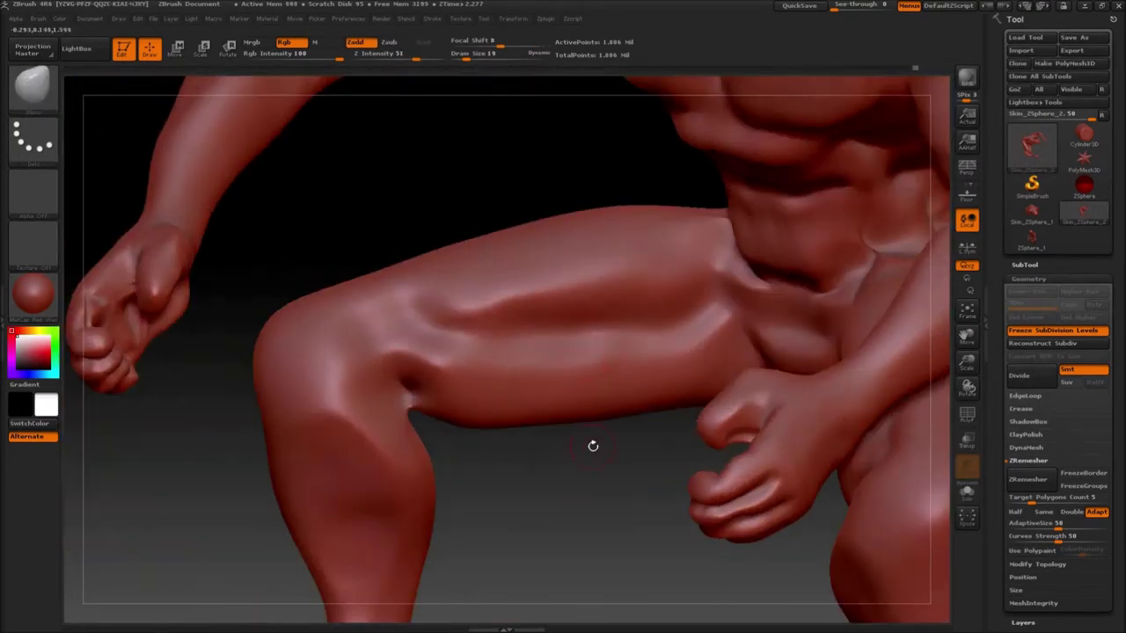
key("b")
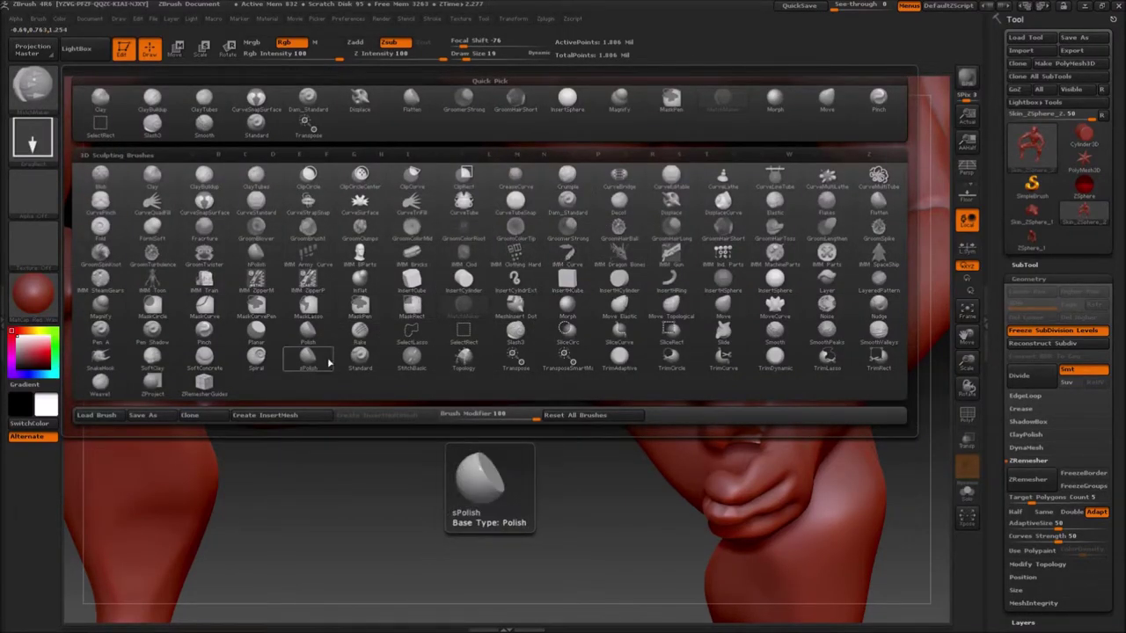
left_click(574, 205)
key("b")
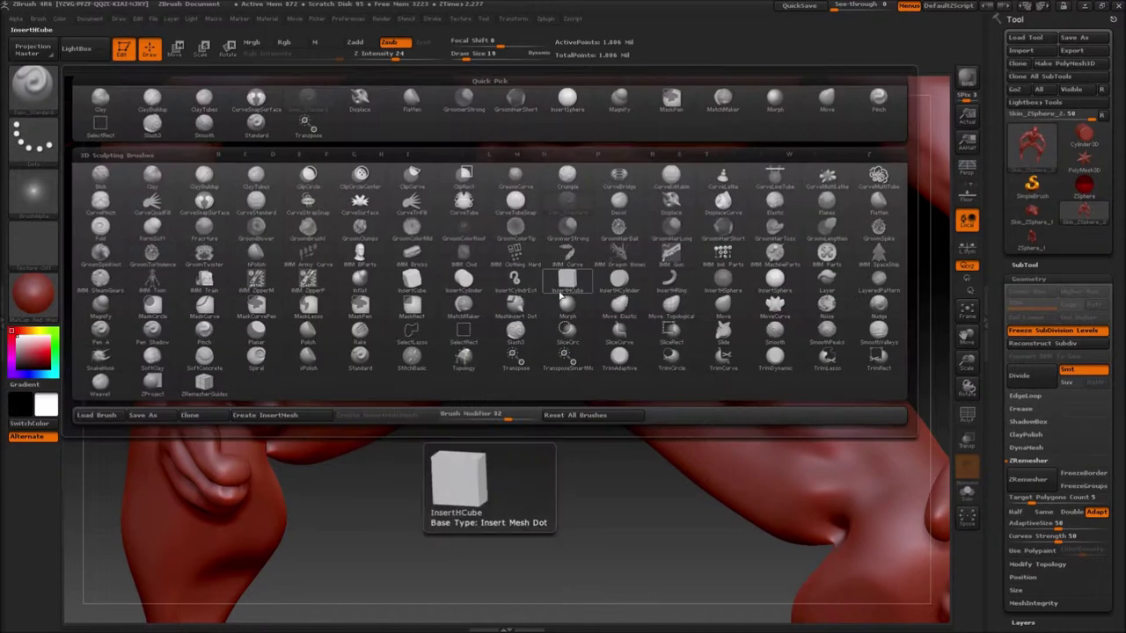
left_click(519, 283)
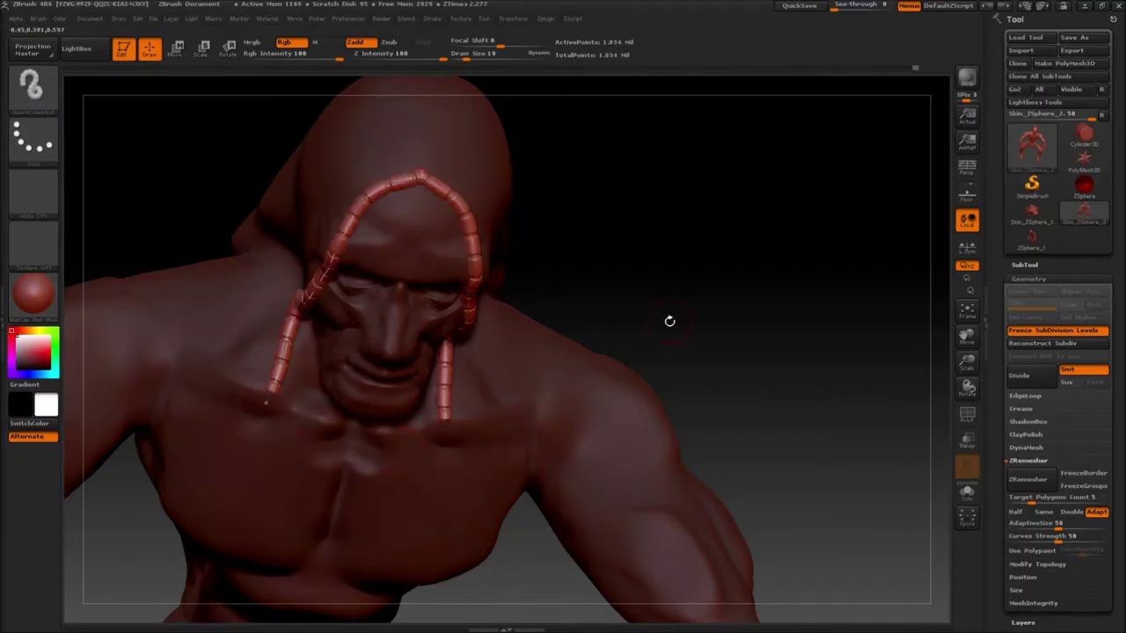
mouse_move(671, 319)
left_mouse_down()
mouse_move(809, 270)
mouse_move(551, 260)
left_mouse_up()
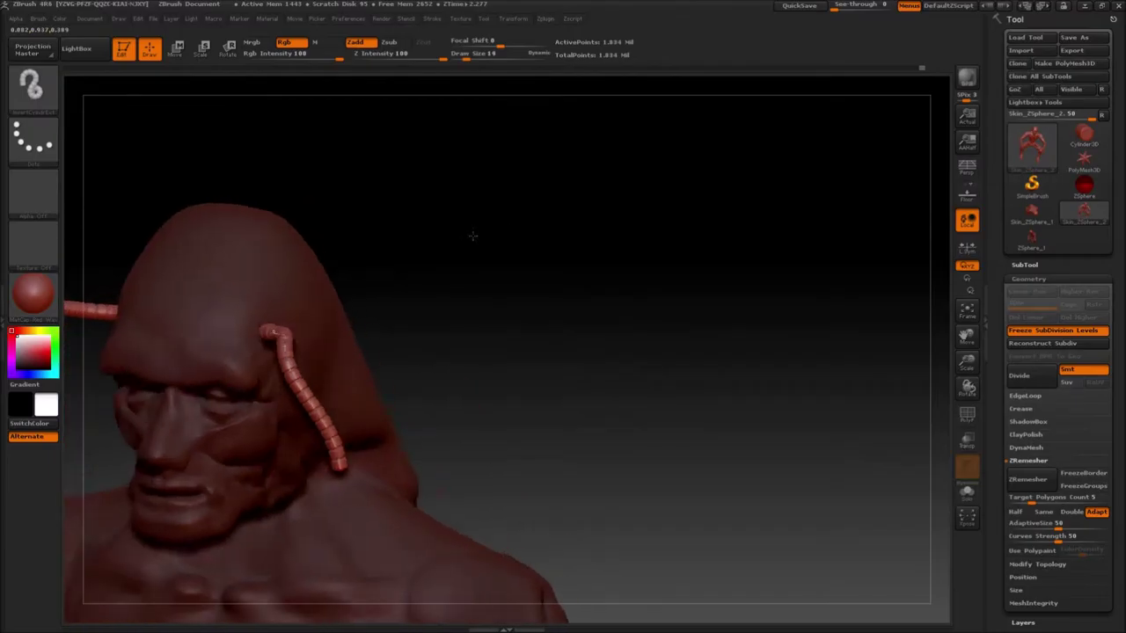
left_click_drag(473, 234, 469, 301)
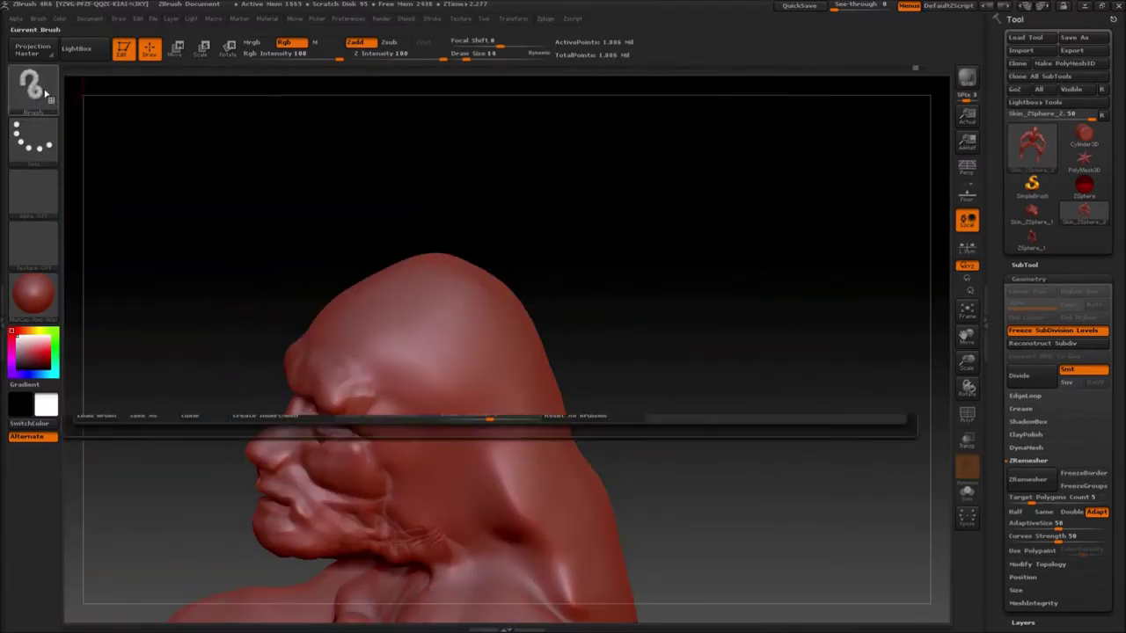
Try marking a hair band across the head with the Pen A and Pen Shadow brushes.
key("b")
left_click(431, 270)
left_click(35, 99)
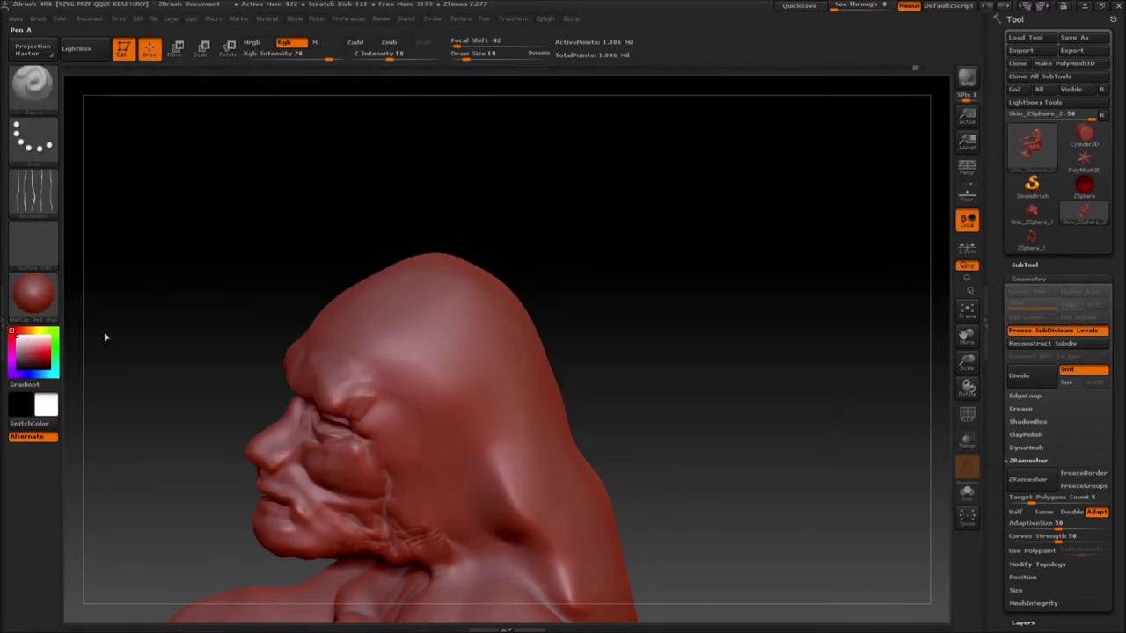
left_click_drag(105, 334, 528, 335)
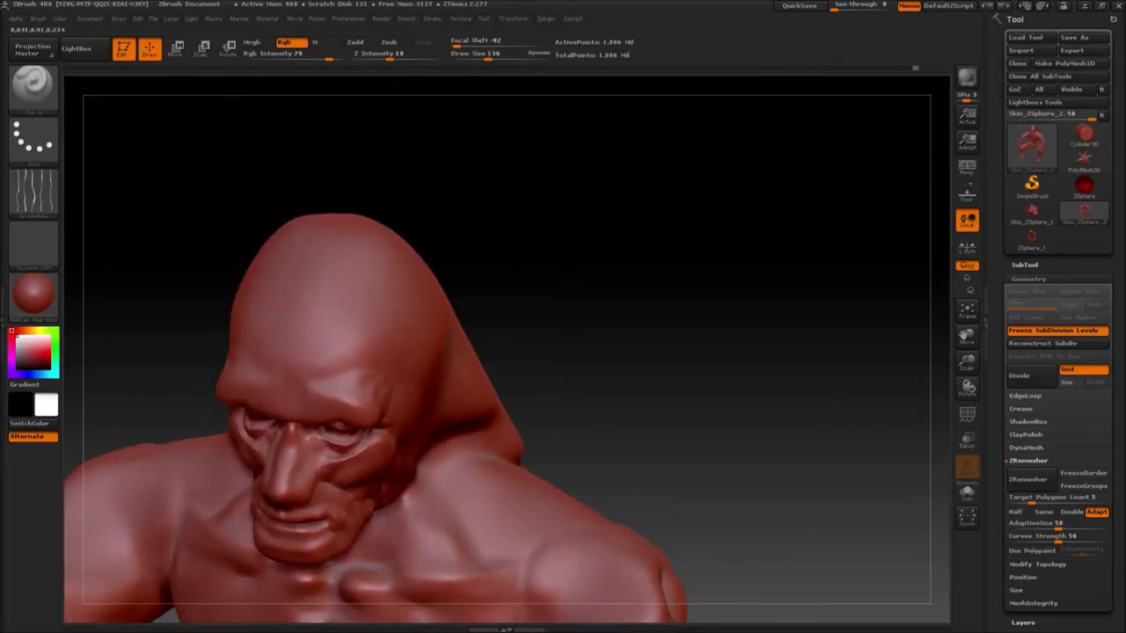
key("b")
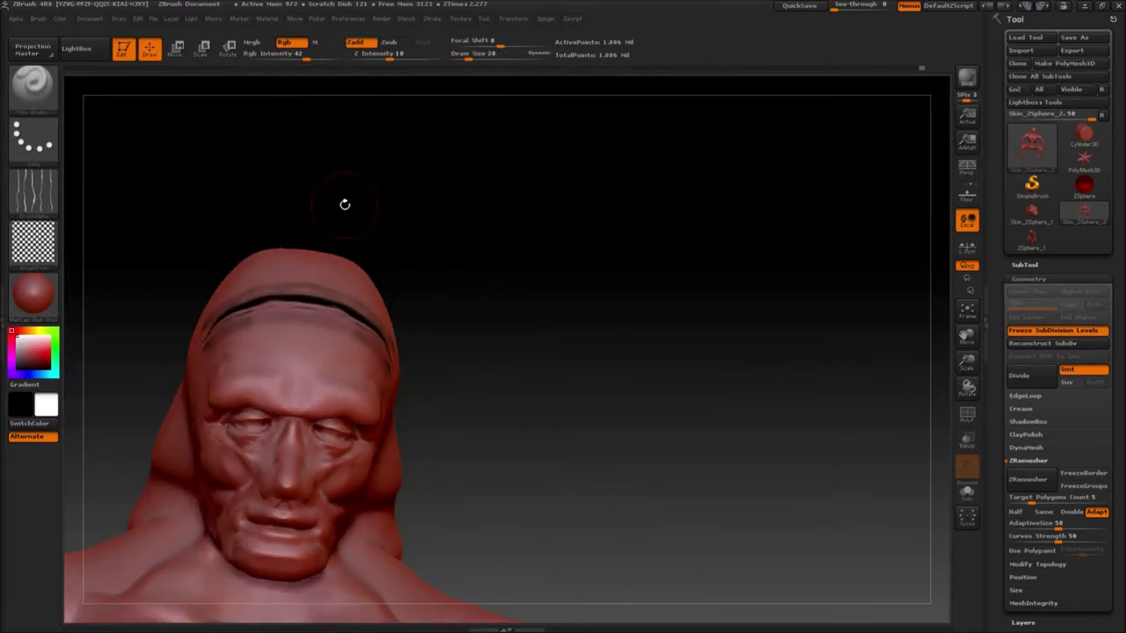
mouse_move(344, 203)
left_mouse_down()
mouse_move(489, 323)
mouse_move(479, 378)
left_mouse_up()
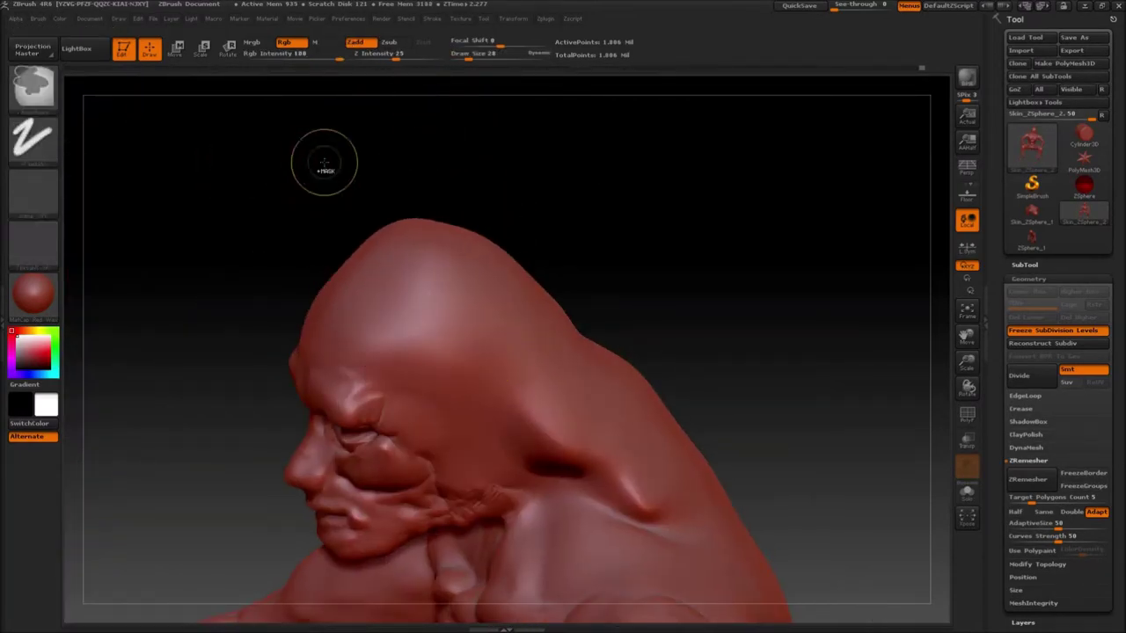
Carve swept-back hair strands into the scalp with the Pen Shadow brush at draw size 28 and Z intensity 10.
left_click_drag(396, 267, 486, 352)
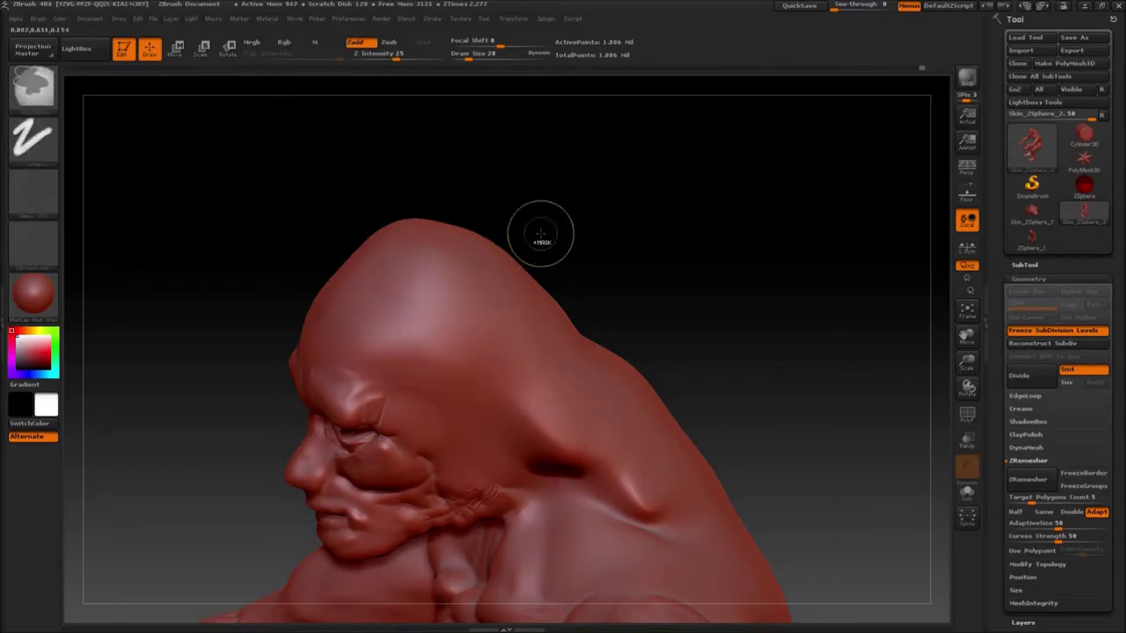
mouse_move(541, 234)
left_mouse_down()
mouse_move(571, 259)
mouse_move(545, 264)
left_mouse_up()
left_click_drag(422, 228, 739, 247)
left_click_drag(417, 204, 672, 153)
left_click_drag(354, 300, 711, 335)
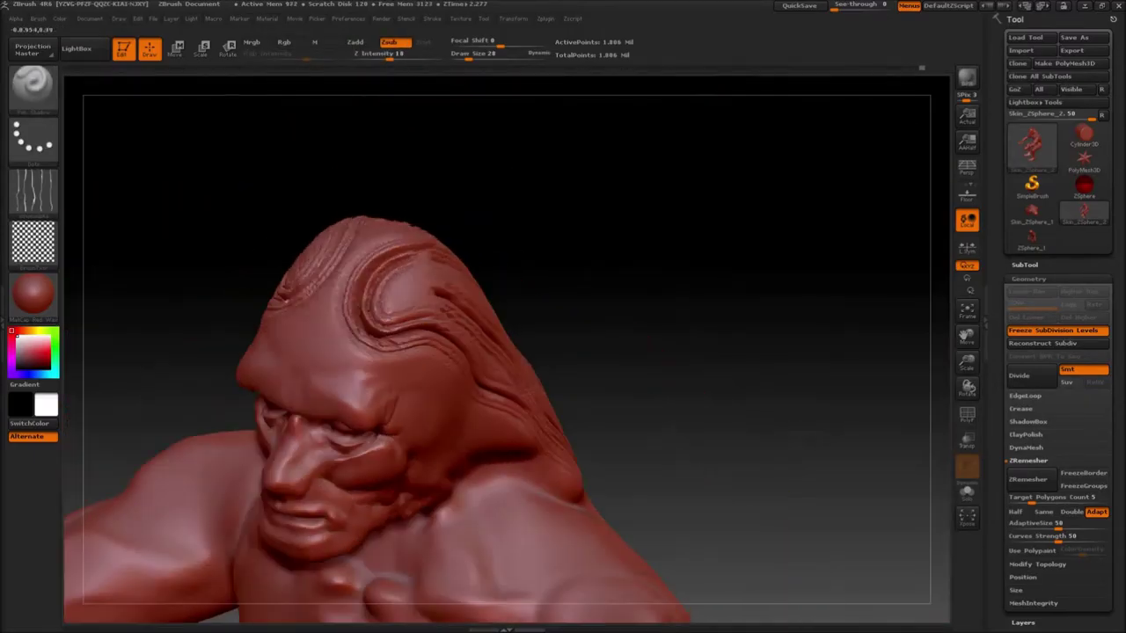
left_click_drag(580, 332, 610, 332, "shift")
mouse_move(704, 212)
left_mouse_down()
mouse_move(754, 217)
mouse_move(795, 417)
mouse_move(686, 259)
mouse_move(668, 378)
left_mouse_up()
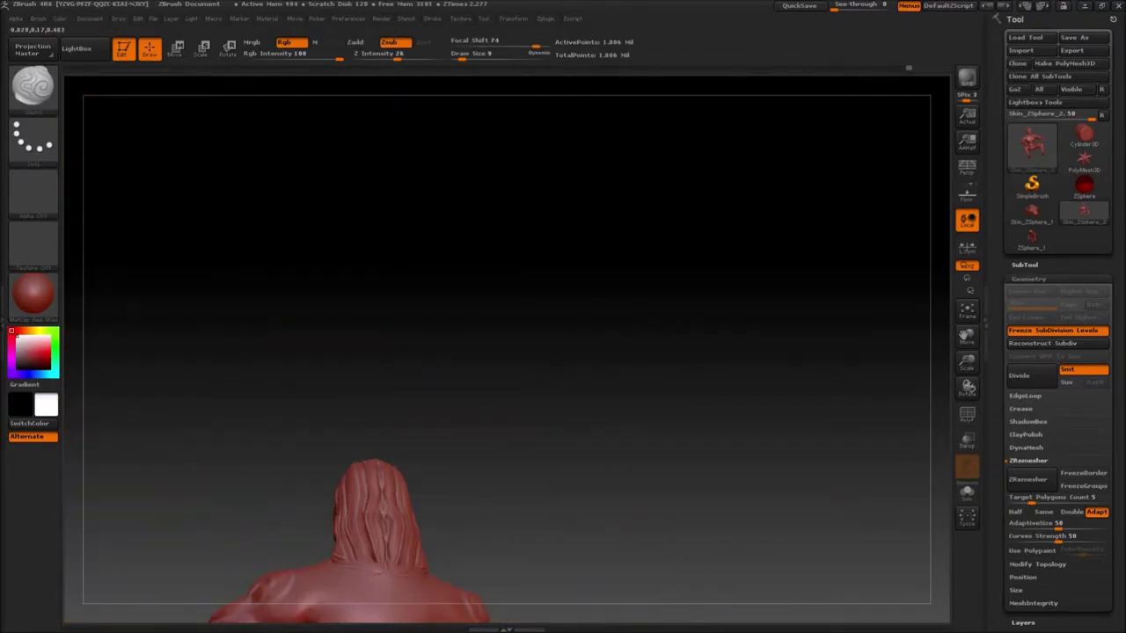
Define the hair strands falling over the neck and shoulders with the Slash3 brush at draw size 9.
mouse_move(513, 539)
left_mouse_down("alt")
mouse_move(577, 308)
mouse_move(519, 290)
mouse_move(451, 339)
left_mouse_up("alt")
key("q")
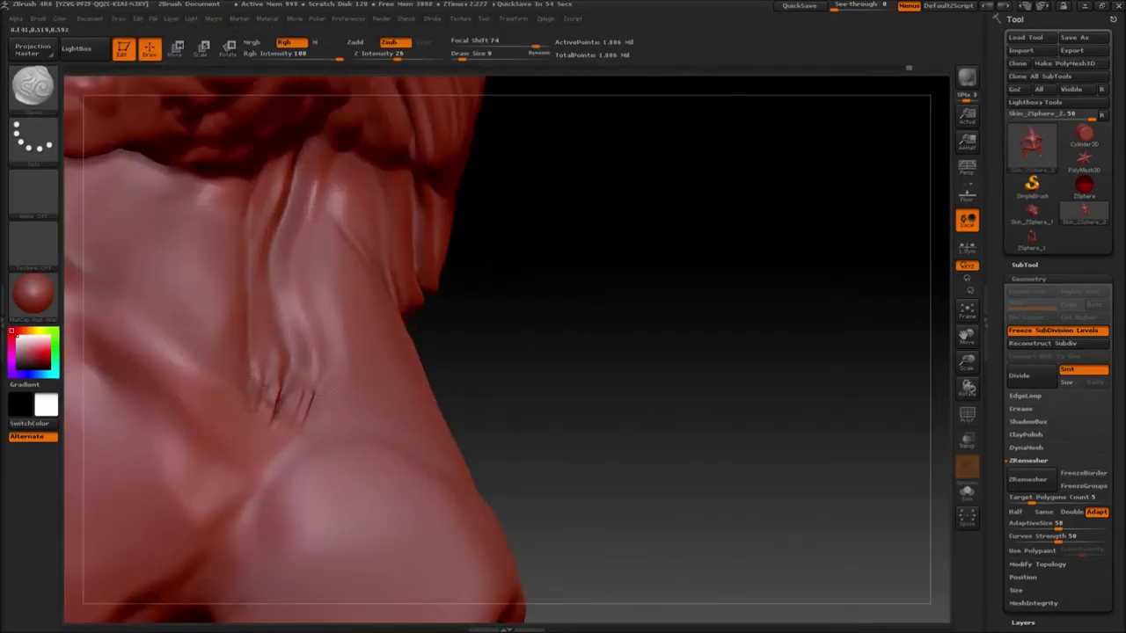
left_click_drag(584, 327, 475, 327)
left_click_drag(445, 264, 482, 334)
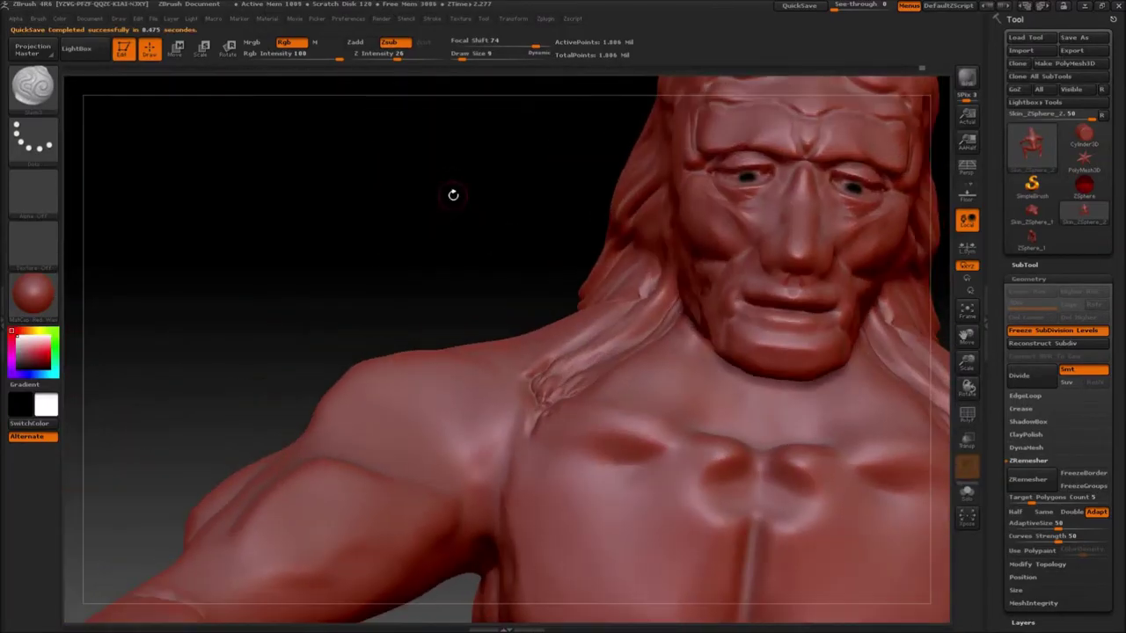
Insert a cylinder at the forehead hairline and pull it down into a loose hair lock with the SnakeHook brush.
left_click_drag(452, 191, 647, 226)
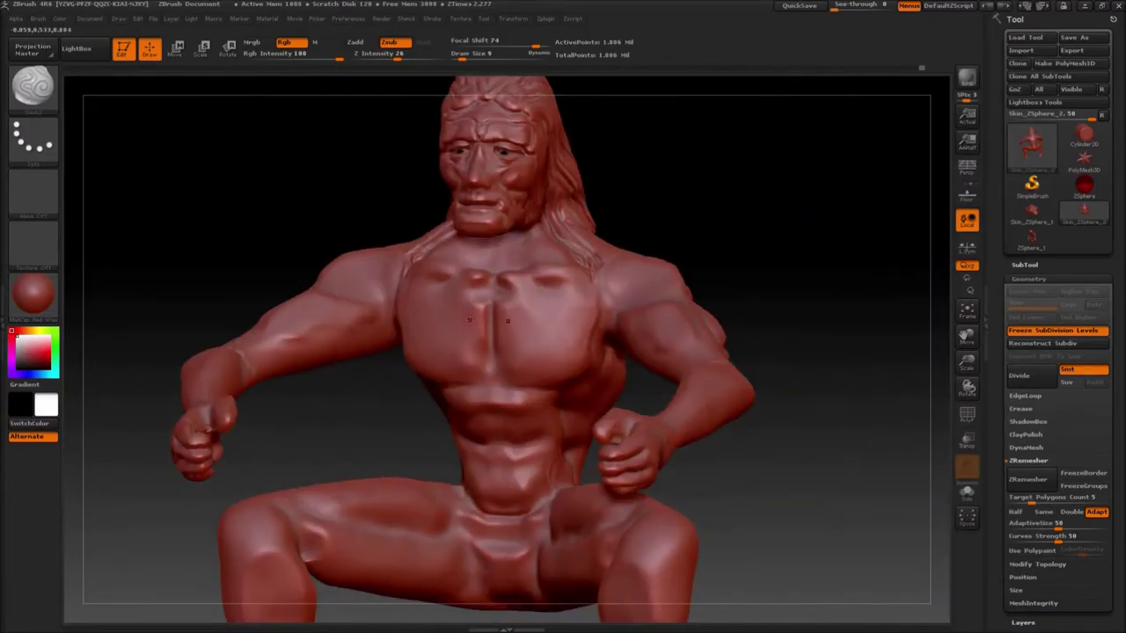
left_click_drag(563, 202, 543, 155)
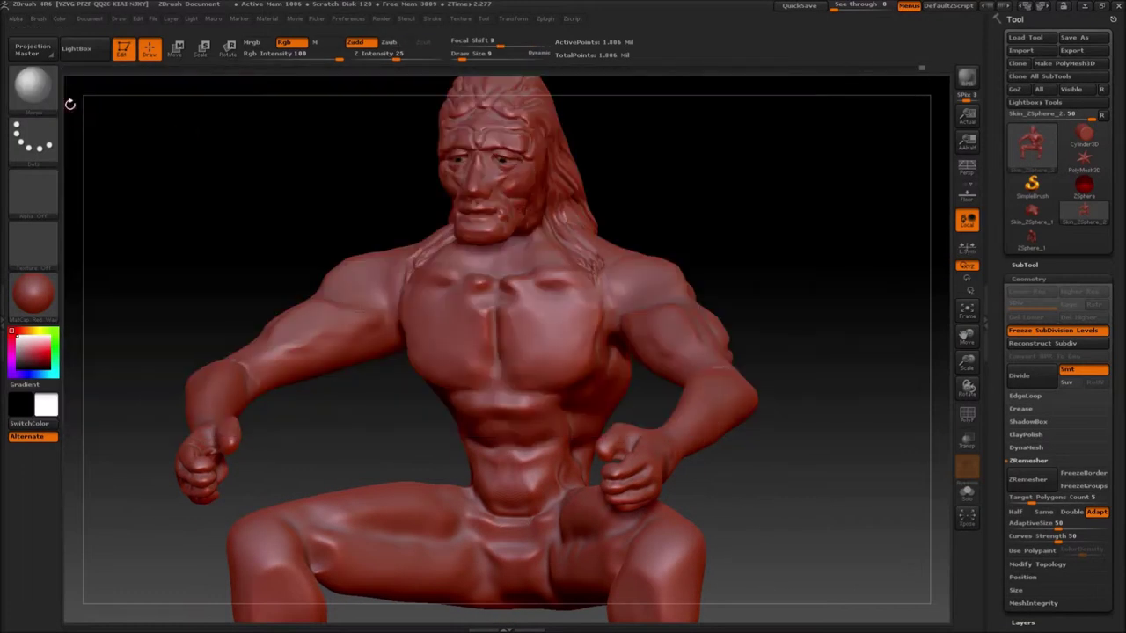
left_click(36, 90)
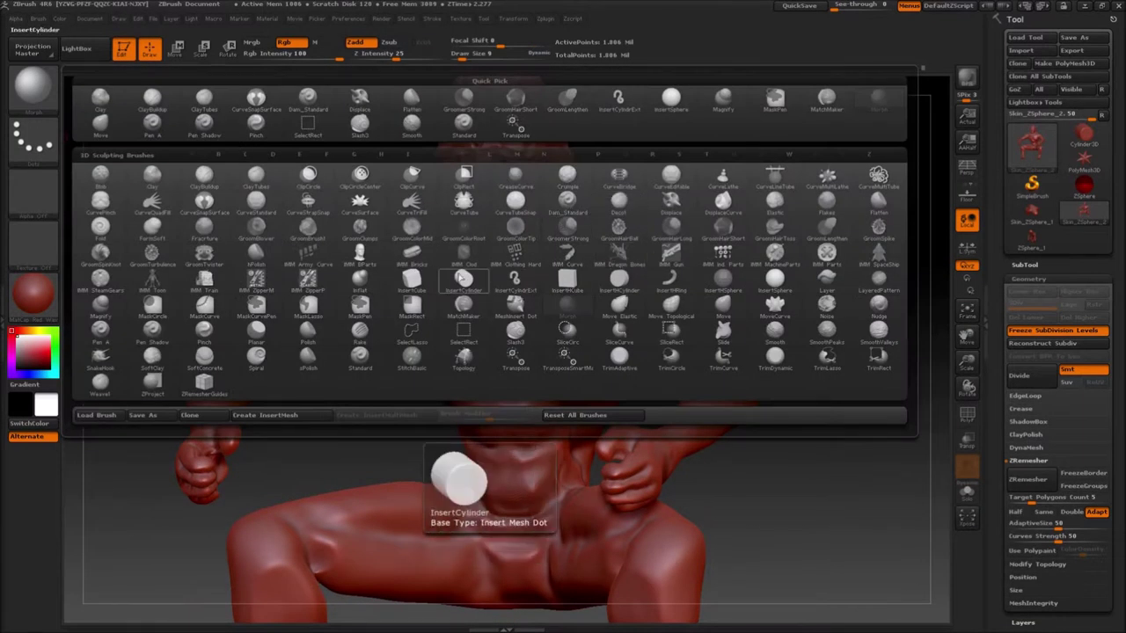
left_click(452, 379)
left_click(35, 90)
left_click(453, 462)
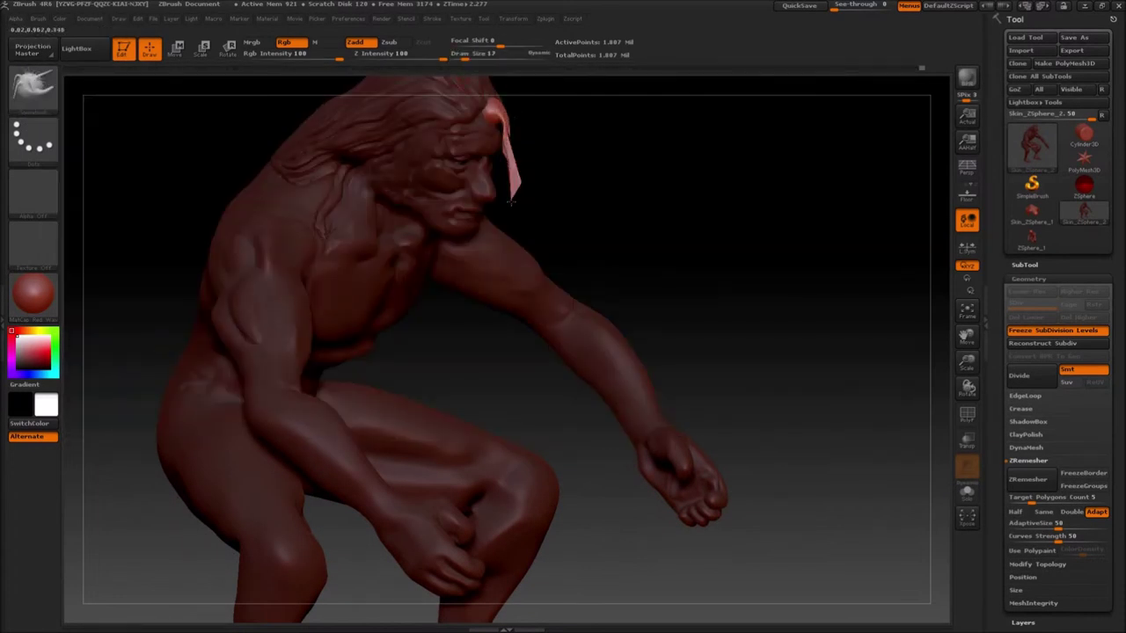
left_click_drag(668, 211, 422, 215)
left_click_drag(515, 122, 516, 210)
left_click_drag(193, 195, 296, 201)
Adjust the shape and placement of the loose forehead lock with the Move brush.
key("b")
key("m")
key("v")
mouse_move(766, 141)
left_mouse_down()
mouse_move(729, 163)
mouse_move(748, 149)
left_mouse_up()
left_click_drag(470, 58, 488, 58)
left_click_drag(404, 132, 431, 211)
mouse_move(651, 125)
left_mouse_down()
mouse_move(794, 123)
mouse_move(737, 314)
left_mouse_up()
left_click_drag(637, 333, 703, 361, "shift")
mouse_move(564, 255)
left_mouse_down()
mouse_move(572, 176)
mouse_move(467, 167)
mouse_move(607, 149)
left_mouse_up()
Form the forehead lock into a long tapering strand with fine grooves running along it, using draw size 9.
left_click(33, 88)
left_click(826, 229)
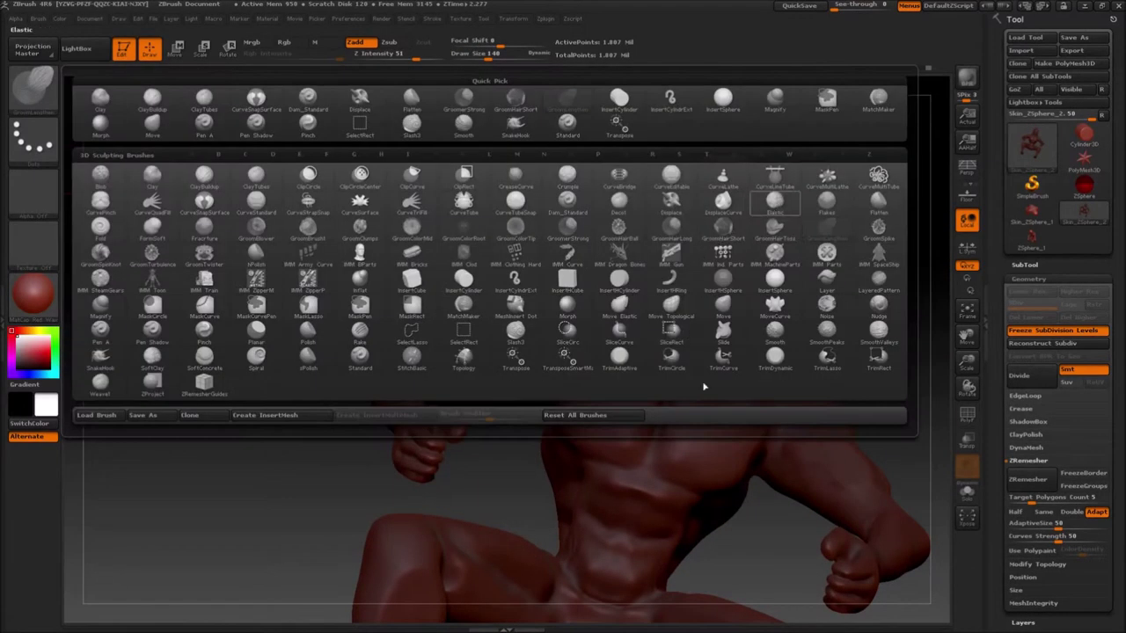
left_click(847, 225)
left_click(34, 90)
left_click(364, 330)
left_click(48, 101)
left_click(100, 332)
left_click(464, 59)
left_click_drag(822, 290, 765, 459, "alt")
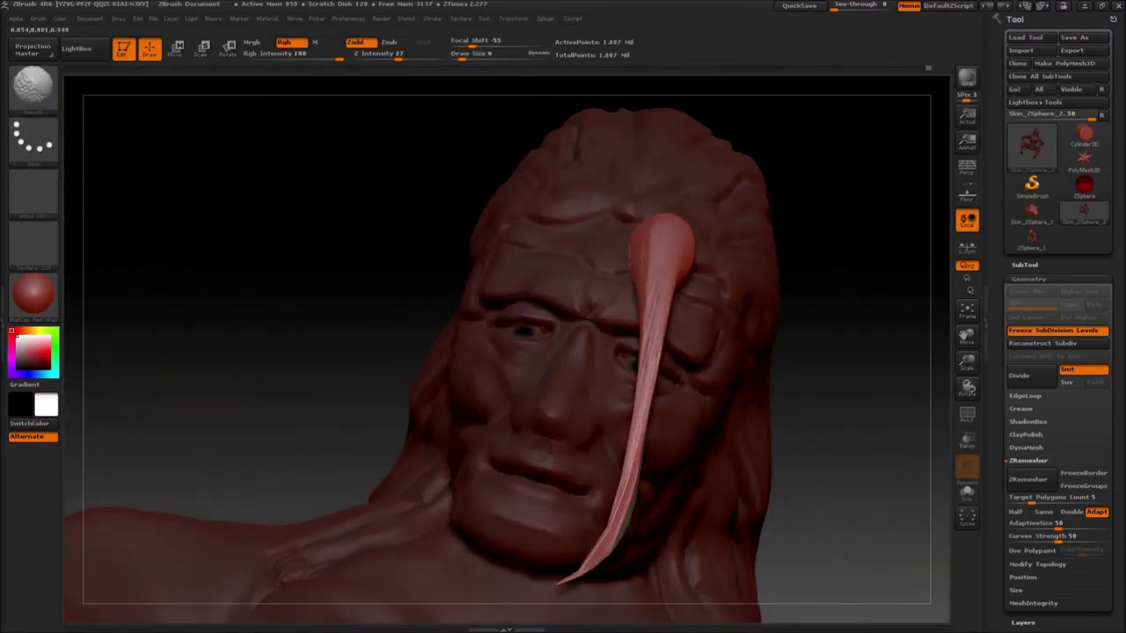
left_click_drag(264, 264, 369, 264)
Refine the forehead lock and carve hair lines along it with the Pen Shadow brush at draw size 24.
left_click(33, 88)
left_click(189, 303)
mouse_move(774, 290)
left_mouse_down()
mouse_move(844, 290)
mouse_move(756, 299)
left_mouse_up()
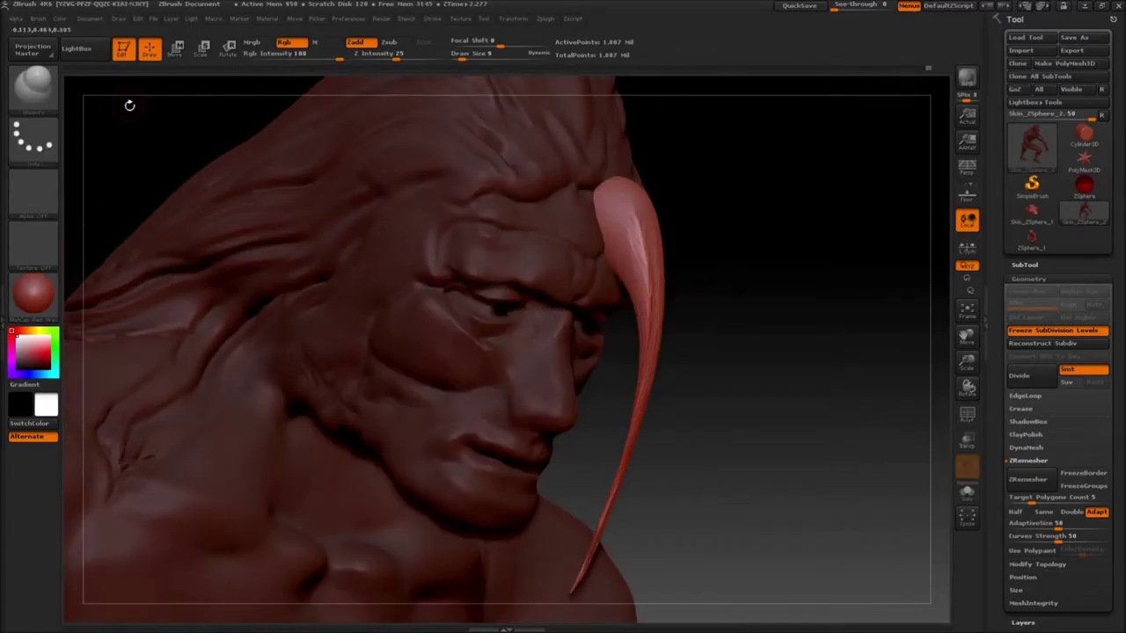
left_click_drag(827, 299, 616, 304)
left_click_drag(264, 370, 352, 361)
left_click(34, 88)
left_click(721, 330)
left_click(34, 88)
left_click(565, 331)
left_click(33, 192)
left_click(467, 59)
left_click_drag(492, 132, 546, 158)
Work over the forehead lock's strands and contour from several viewing angles.
left_click(33, 88)
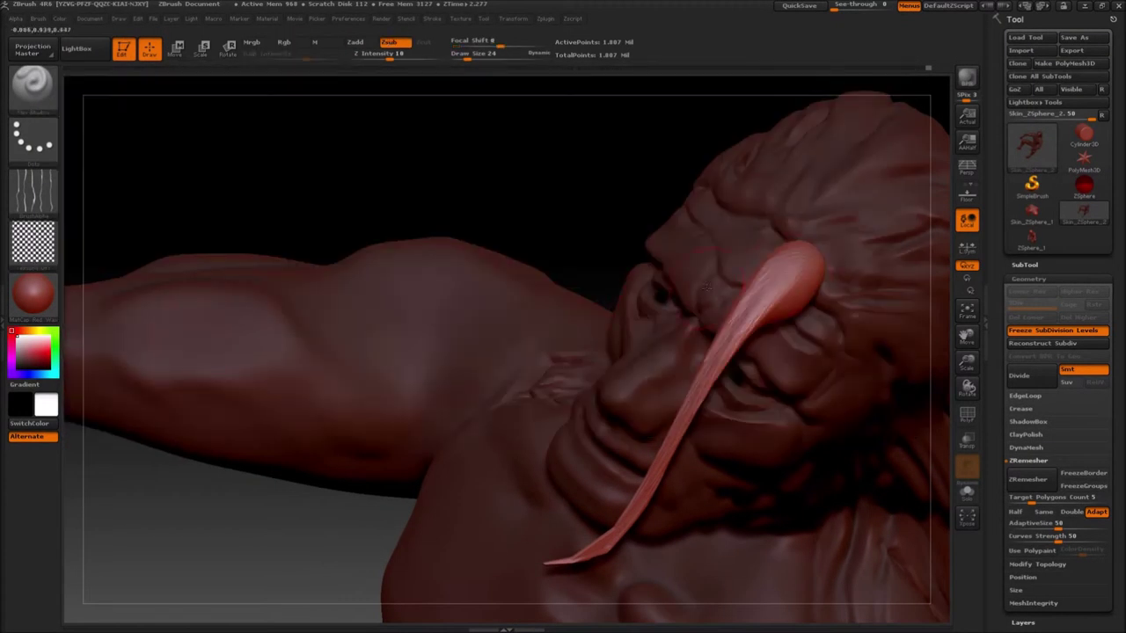
left_click_drag(374, 56, 367, 56)
left_click_drag(796, 264, 775, 304)
left_click_drag(493, 158, 687, 149)
left_click_drag(854, 432, 616, 387)
left_click_drag(563, 176, 756, 175)
mouse_move(814, 274)
left_mouse_down()
mouse_move(831, 352)
mouse_move(669, 352)
left_mouse_up()
left_click_drag(867, 299, 858, 338)
mouse_move(745, 277)
left_mouse_down()
mouse_move(880, 263)
mouse_move(757, 255)
left_mouse_up()
mouse_move(435, 264)
left_mouse_down()
mouse_move(438, 221)
mouse_move(426, 327)
left_mouse_up()
mouse_move(805, 208)
left_mouse_down()
mouse_move(856, 202)
mouse_move(668, 381)
mouse_move(68, 129)
left_mouse_up()
left_click_drag(439, 239, 444, 222)
left_click_drag(774, 264, 668, 273)
Bend the forehead lock around the side of the face with the Move brush at draw size 50.
left_click_drag(473, 60, 482, 60)
left_click_drag(431, 264, 424, 238)
mouse_move(607, 212)
left_mouse_down()
mouse_move(698, 213)
mouse_move(698, 272)
left_mouse_up()
left_click_drag(434, 380, 456, 377)
left_click_drag(435, 313, 457, 308)
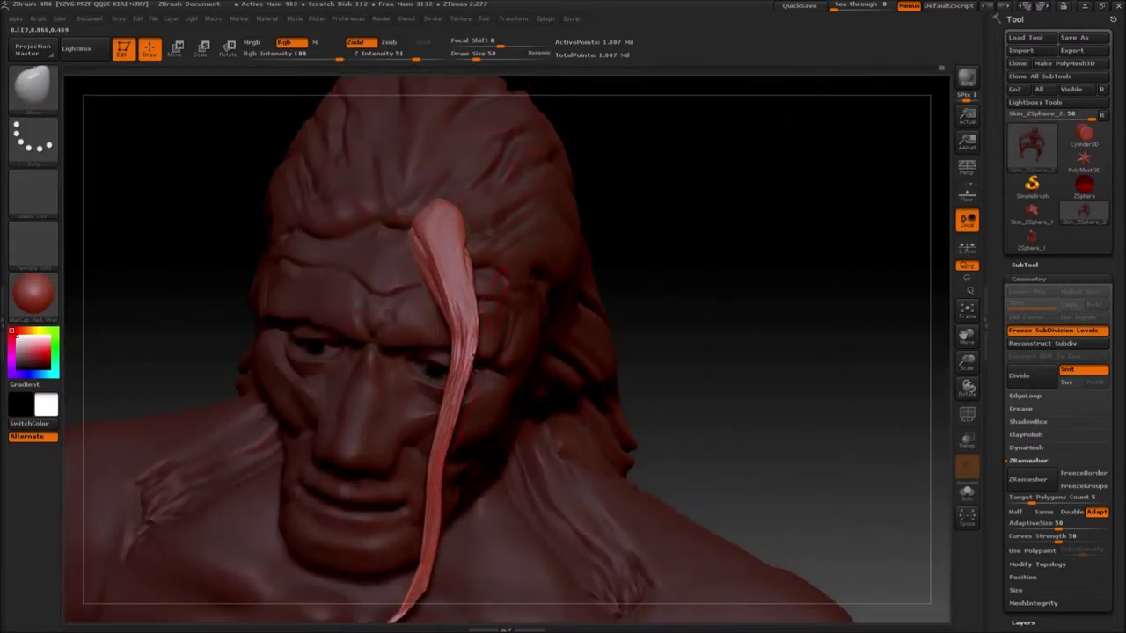
left_click_drag(756, 264, 633, 251)
left_click_drag(482, 493, 465, 494)
mouse_move(616, 176)
left_mouse_down()
mouse_move(704, 189)
mouse_move(756, 220)
left_mouse_up()
left_click_drag(440, 304, 458, 286)
left_click_drag(499, 396, 519, 394)
left_click_drag(518, 457, 528, 456)
Define the creases around the eye, nose and cheek with the Slash3 brush at draw size 10.
mouse_move(703, 220)
left_mouse_down()
mouse_move(642, 291)
mouse_move(695, 211)
mouse_move(709, 289)
mouse_move(704, 457)
left_mouse_up()
left_click(352, 387, "alt")
left_click(462, 58)
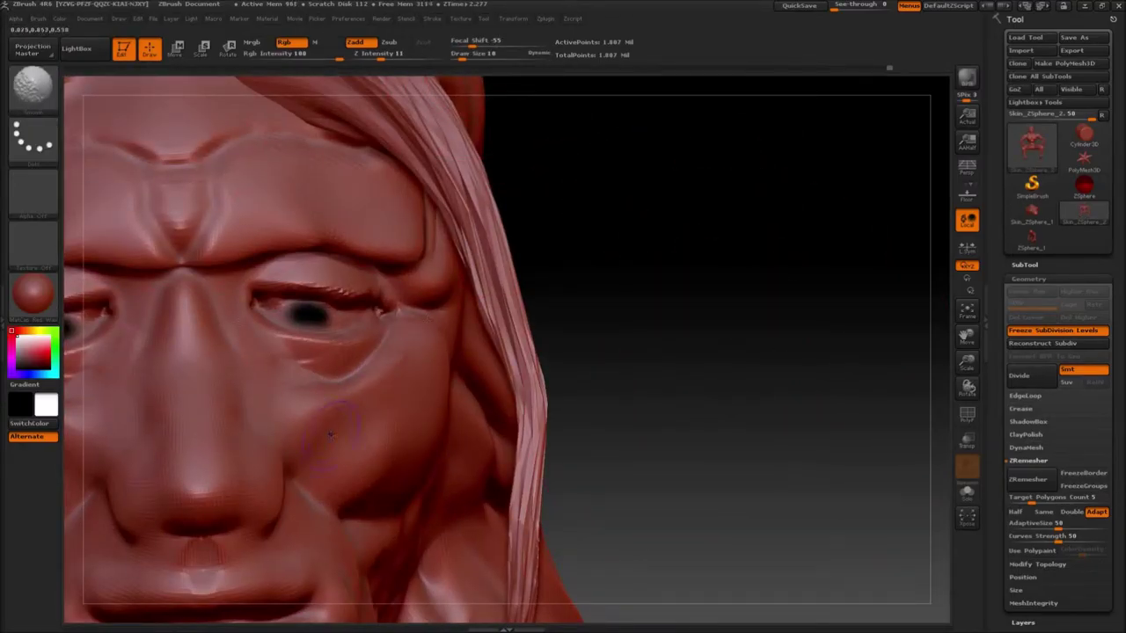
left_click(33, 87)
left_click(523, 312)
left_click_drag(261, 408, 276, 450)
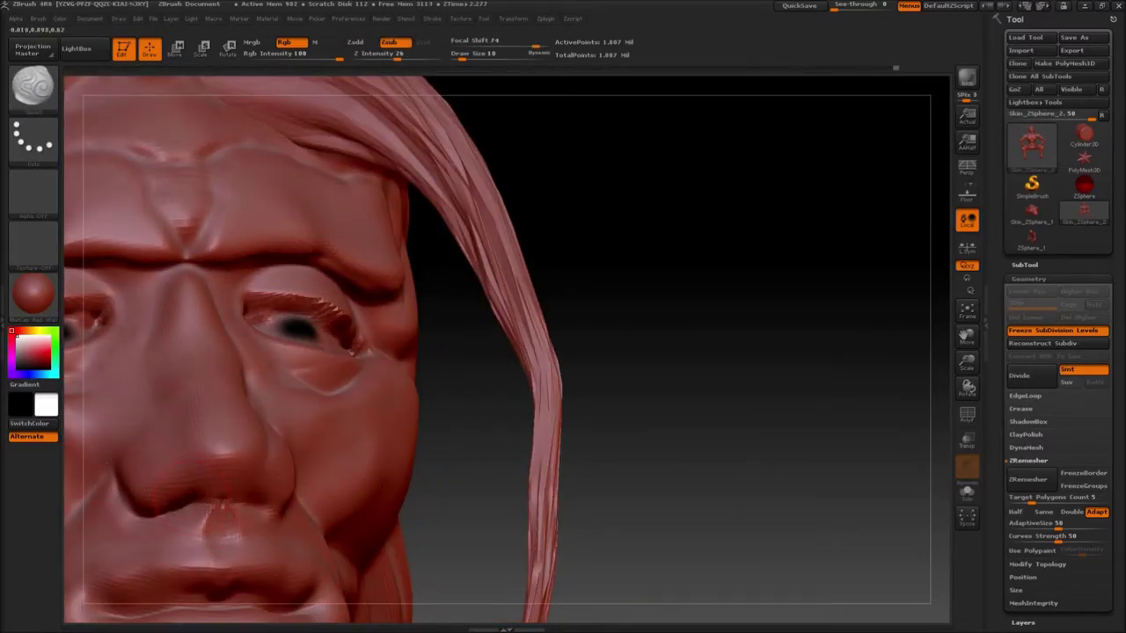
mouse_move(577, 420)
left_mouse_down()
mouse_move(673, 415)
mouse_move(572, 413)
left_mouse_up()
left_click_drag(255, 385, 287, 419)
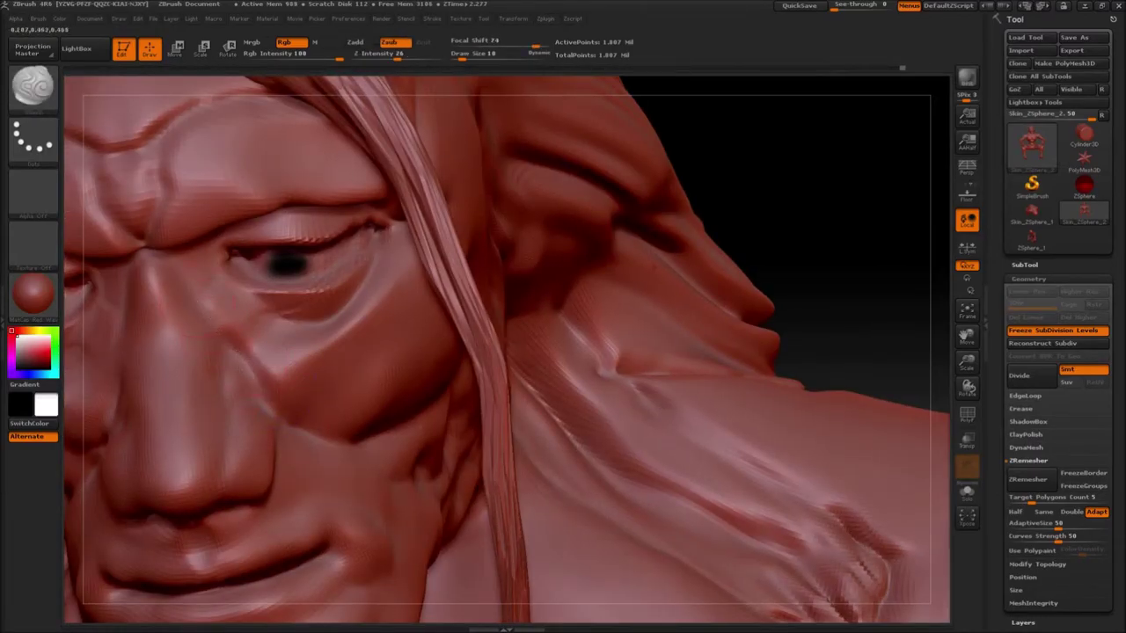
Refine the fine details around the brow and eyelids at draw size 7 and Z intensity 11.
key("b")
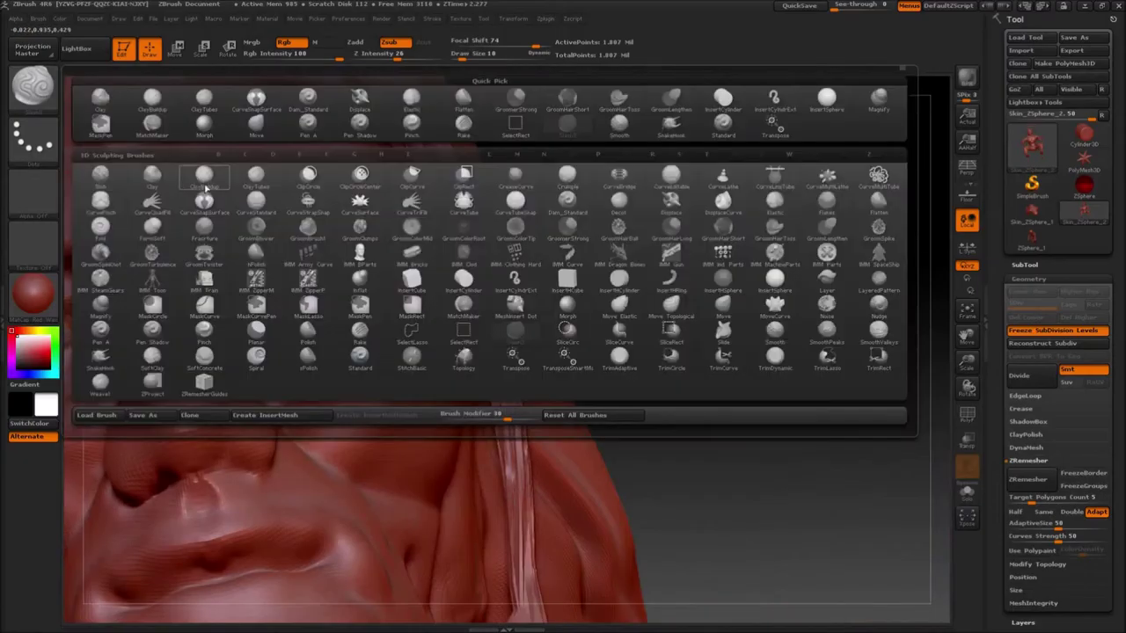
left_click(470, 99)
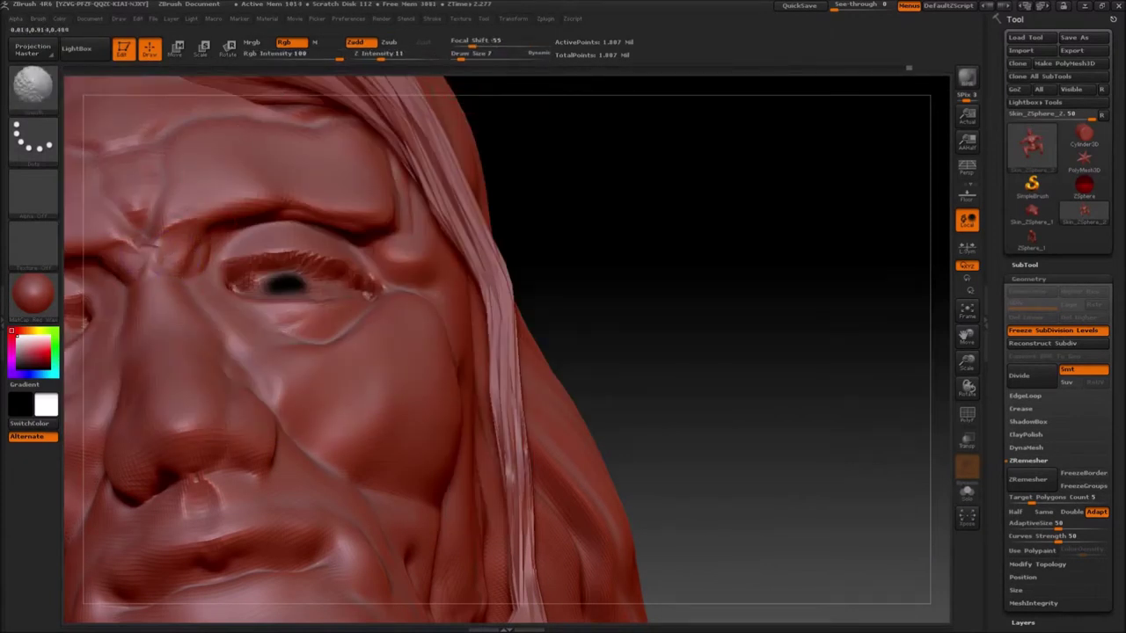
left_click_drag(668, 370, 748, 368)
Etch skin texture into the chest, abdomen, shoulders and arms with the Pen Shadow brush at draw size 50, raising Z intensity to 8.
key("b")
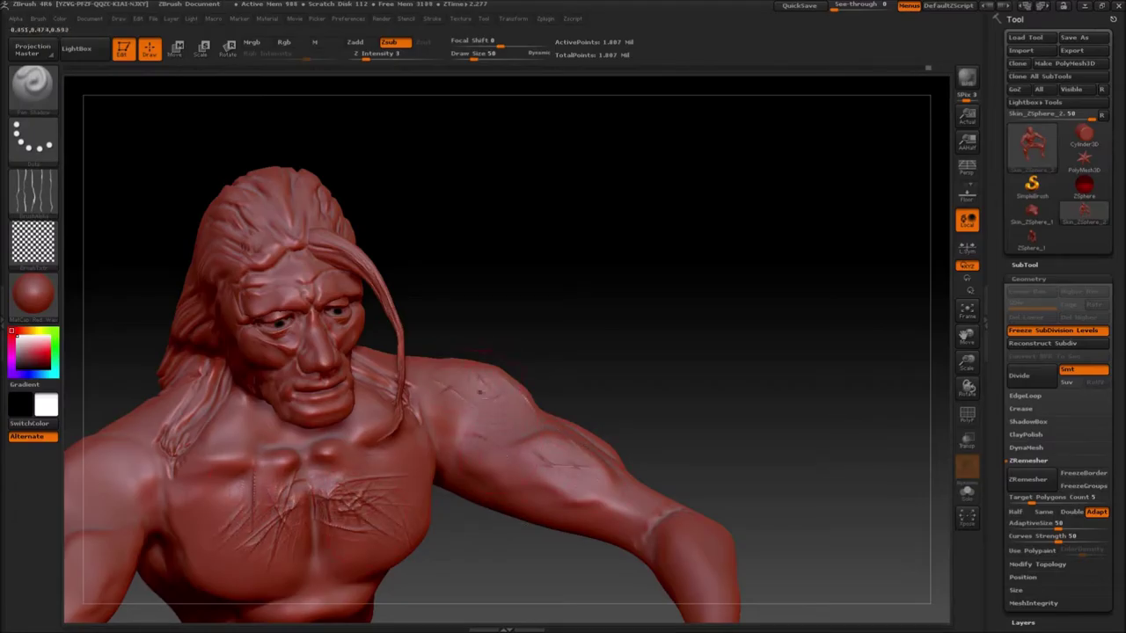
left_click(513, 18)
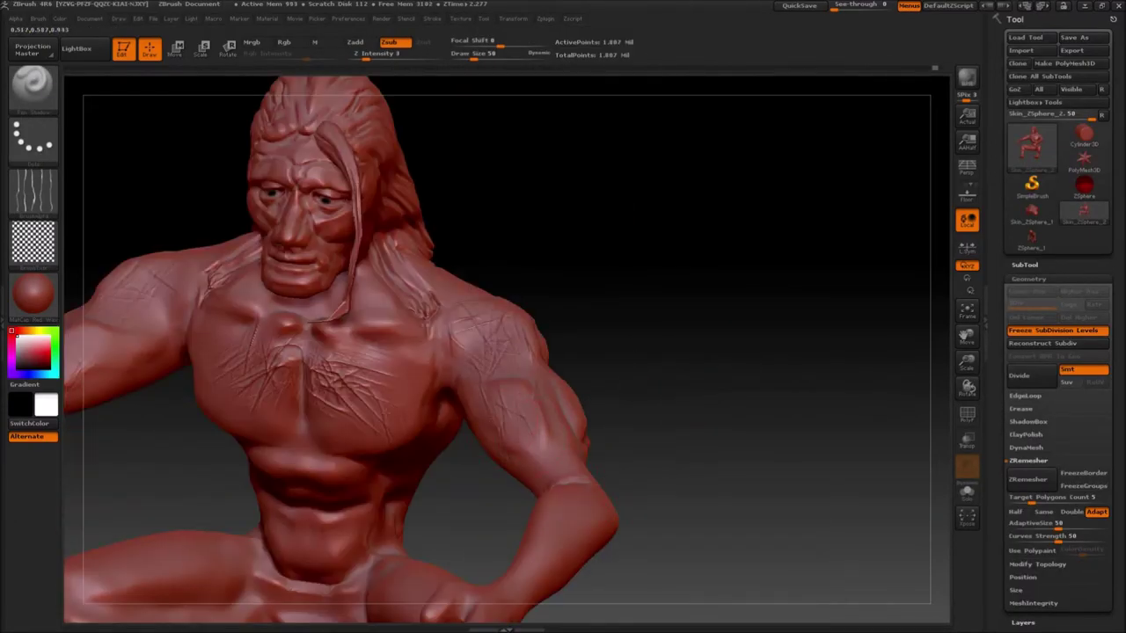
left_click_drag(575, 555, 590, 498)
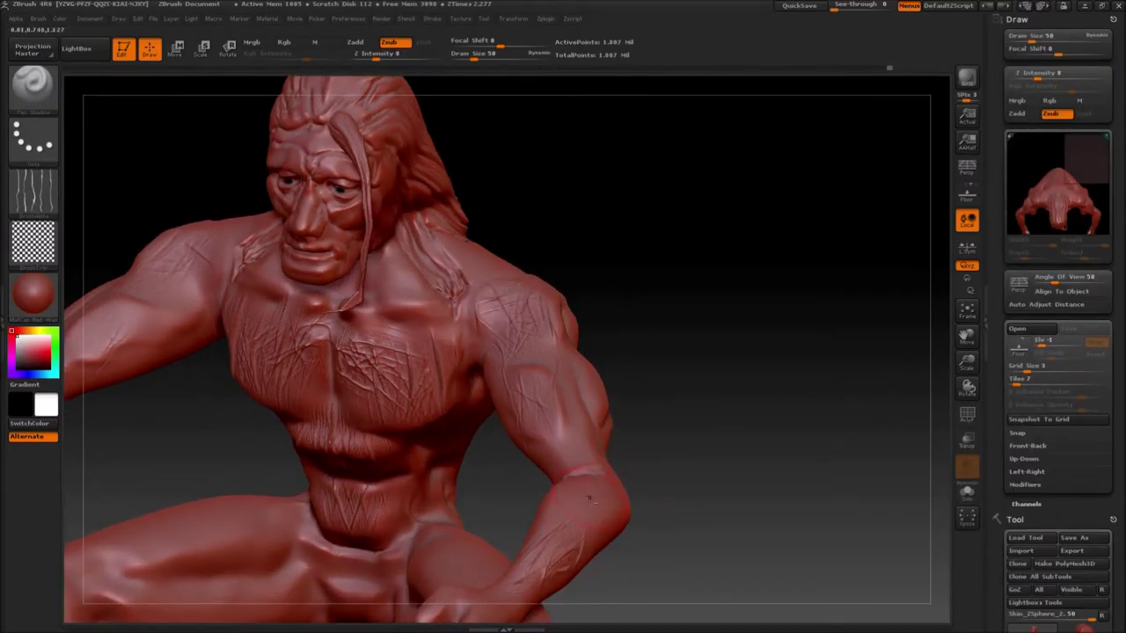
left_click_drag(708, 411, 762, 378)
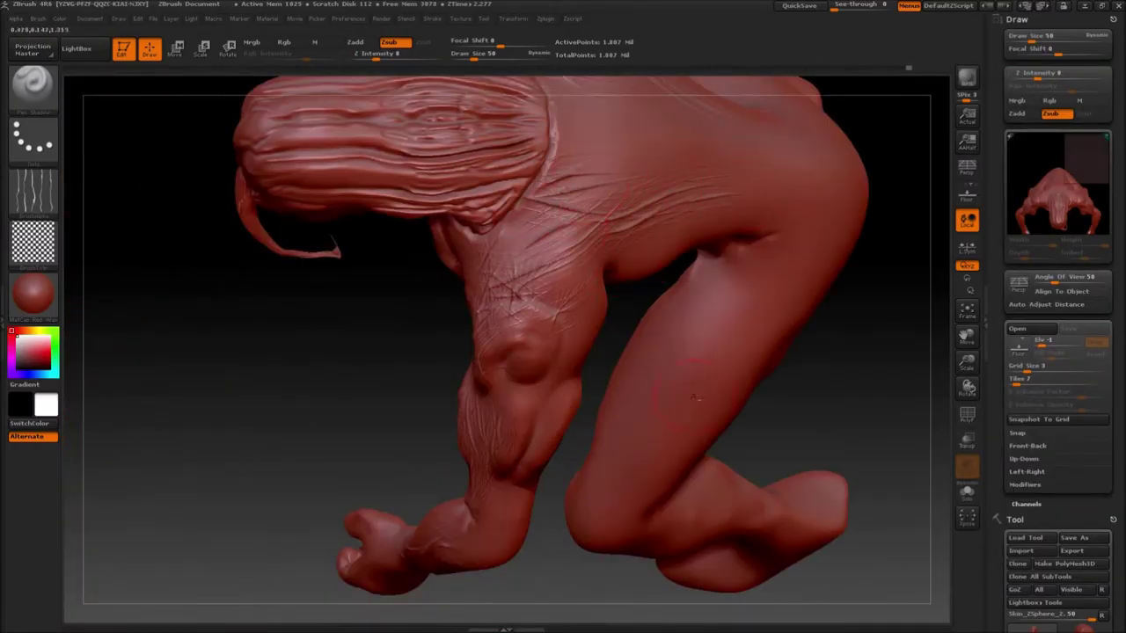
Etch the same skin texture into the thighs, knees, forearms and sides of the torso at Z intensity 8.
left_click_drag(686, 387, 576, 330)
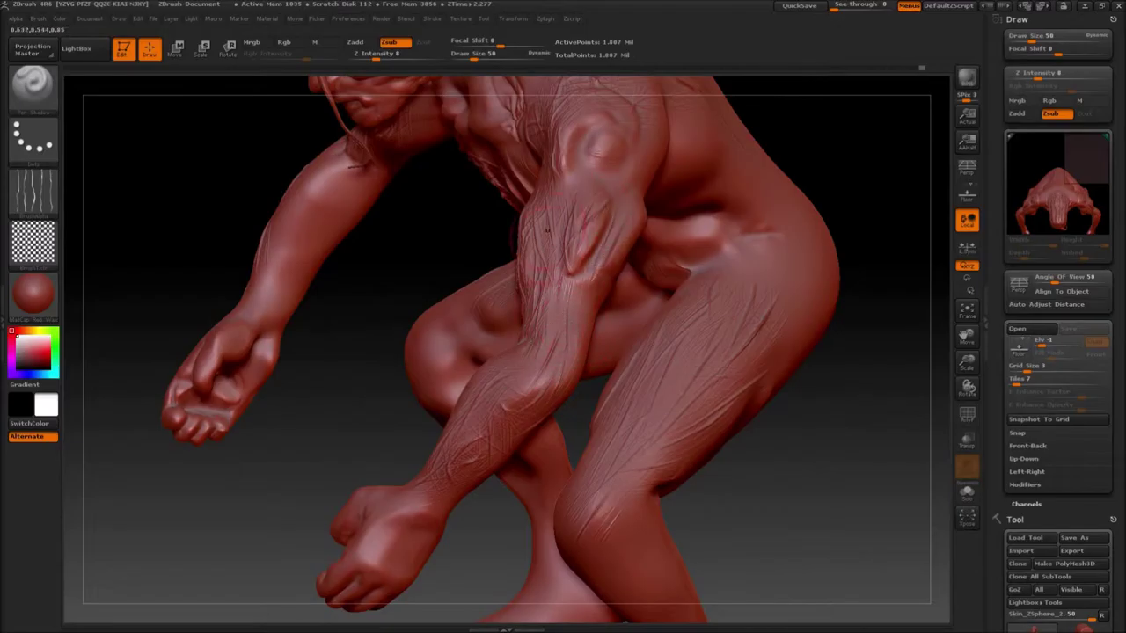
left_click_drag(423, 264, 669, 290)
left_click_drag(466, 361, 466, 436)
mouse_move(616, 387)
left_mouse_down()
mouse_move(628, 284)
mouse_move(655, 295)
left_mouse_up()
left_click_drag(347, 189, 378, 268)
mouse_move(391, 374)
left_mouse_down()
mouse_move(280, 233)
mouse_move(213, 237)
mouse_move(502, 233)
mouse_move(519, 196)
mouse_move(677, 407)
left_mouse_up()
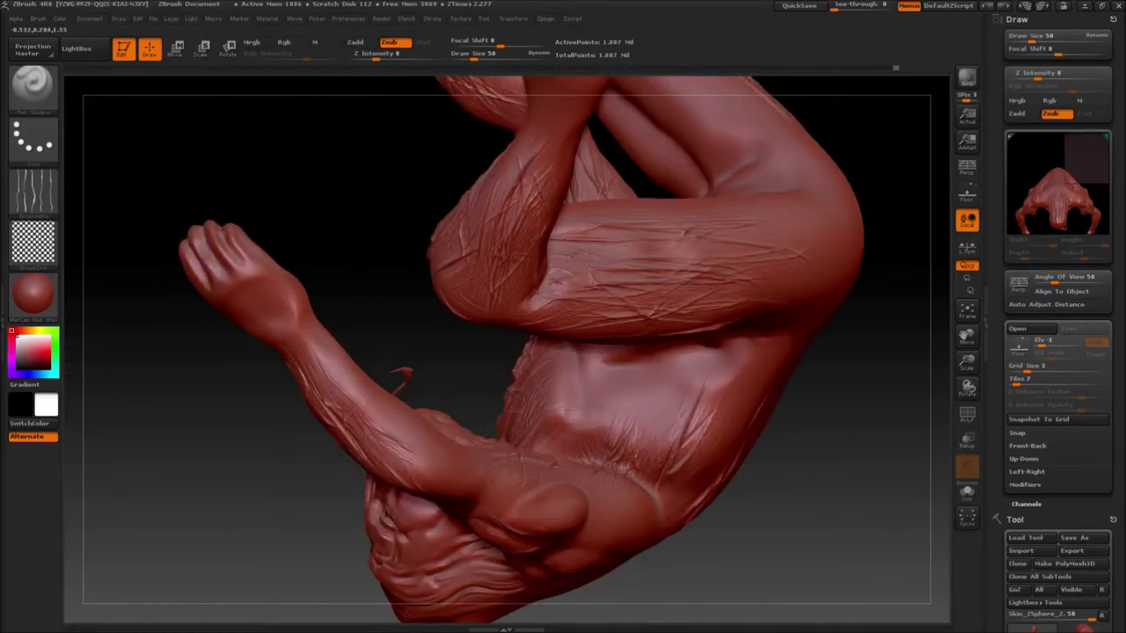
Continue etching the skin texture over the wrists, hands, forearms and lower legs at Z intensity 8.
left_click_drag(401, 374, 239, 511)
mouse_move(268, 216)
left_mouse_down()
mouse_move(493, 370)
mouse_move(440, 352)
mouse_move(457, 325)
mouse_move(502, 334)
left_mouse_up()
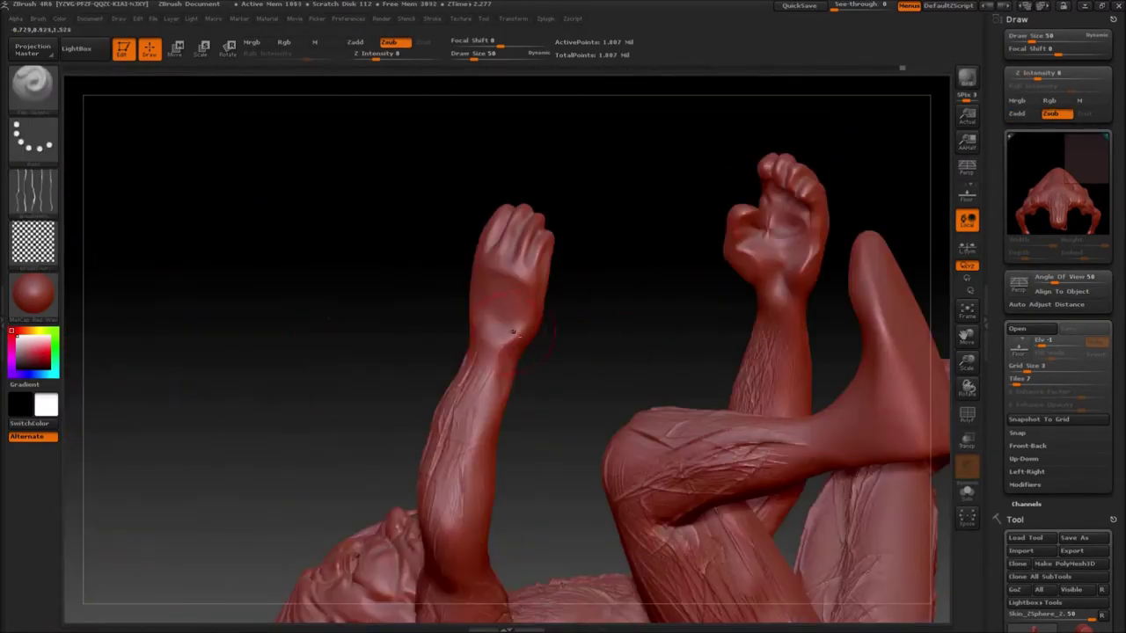
mouse_move(329, 318)
left_mouse_down()
mouse_move(264, 369)
mouse_move(299, 492)
mouse_move(325, 476)
left_mouse_up()
left_click_drag(176, 352, 290, 360)
mouse_move(297, 493)
left_mouse_down()
mouse_move(293, 556)
mouse_move(262, 556)
mouse_move(365, 494)
mouse_move(283, 329)
left_mouse_up()
mouse_move(512, 365)
left_mouse_down()
mouse_move(440, 422)
mouse_move(502, 475)
mouse_move(504, 503)
mouse_move(545, 509)
mouse_move(589, 378)
mouse_move(570, 505)
mouse_move(519, 387)
mouse_move(568, 480)
mouse_move(532, 338)
mouse_move(666, 325)
left_mouse_up()
mouse_move(559, 75)
left_mouse_down()
mouse_move(563, 97)
mouse_move(414, 176)
mouse_move(299, 263)
mouse_move(317, 433)
left_mouse_up()
Shape the heel at Z intensity 13 and carve the hollows around the ankle at Z intensity 24, using draw size 32.
key("b")
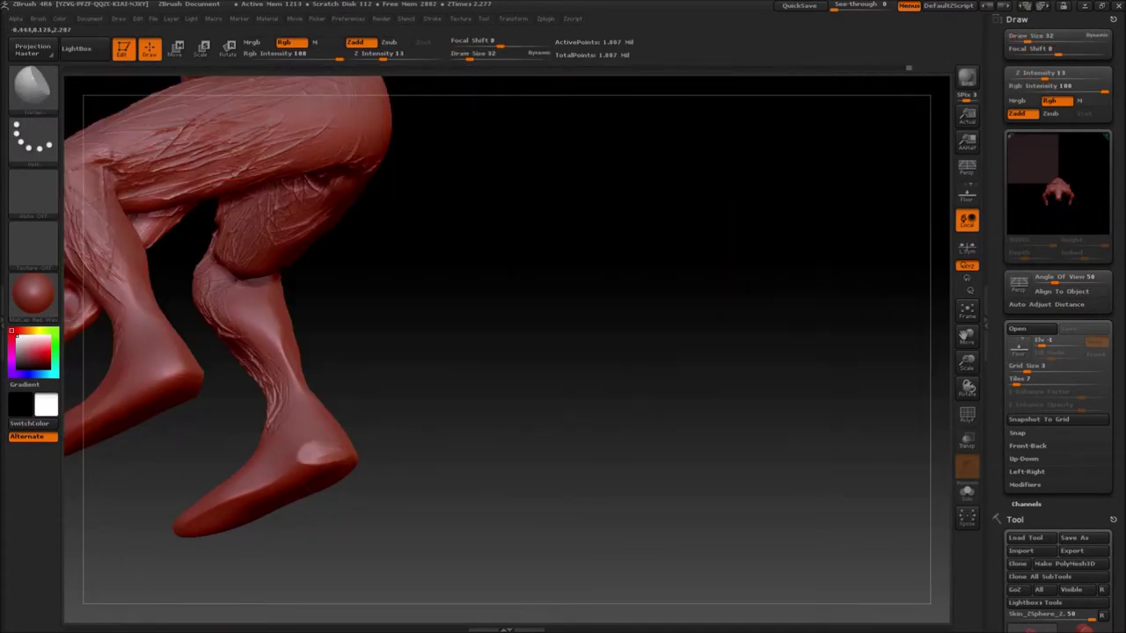
mouse_move(440, 422)
left_mouse_down()
mouse_move(387, 519)
mouse_move(351, 510)
left_mouse_up()
left_click_drag(159, 519, 298, 493)
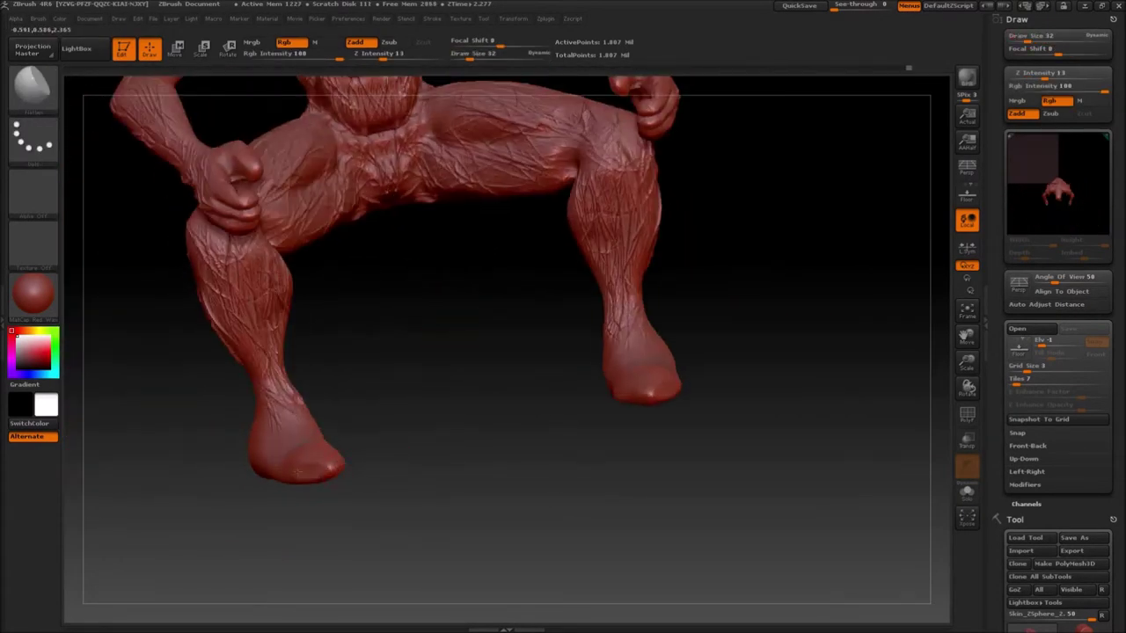
key("b")
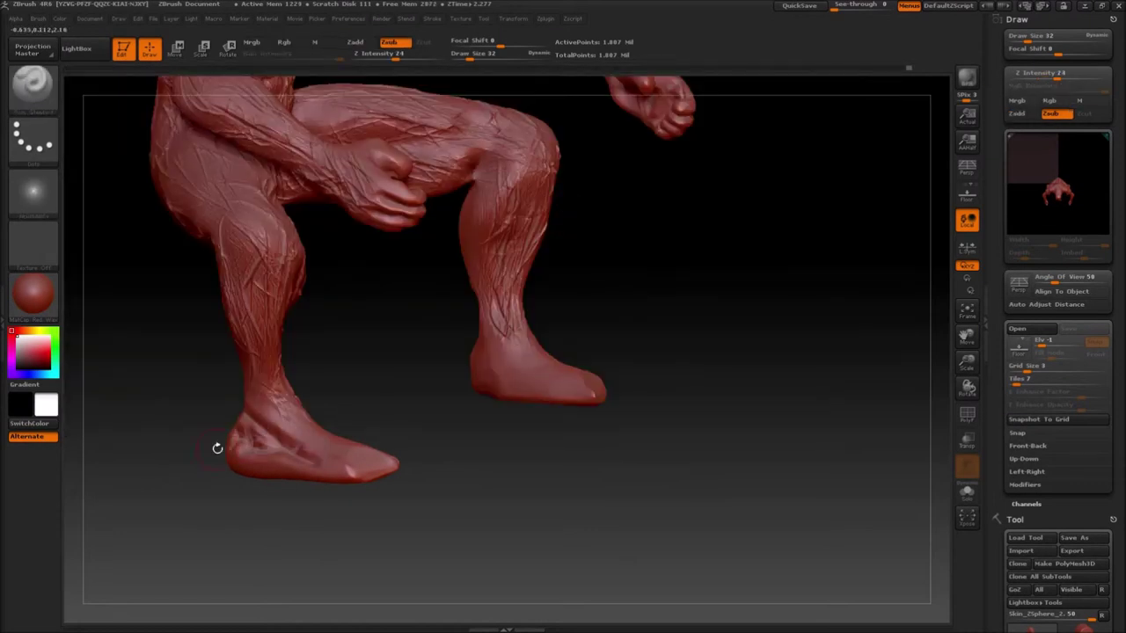
left_click_drag(217, 447, 291, 369)
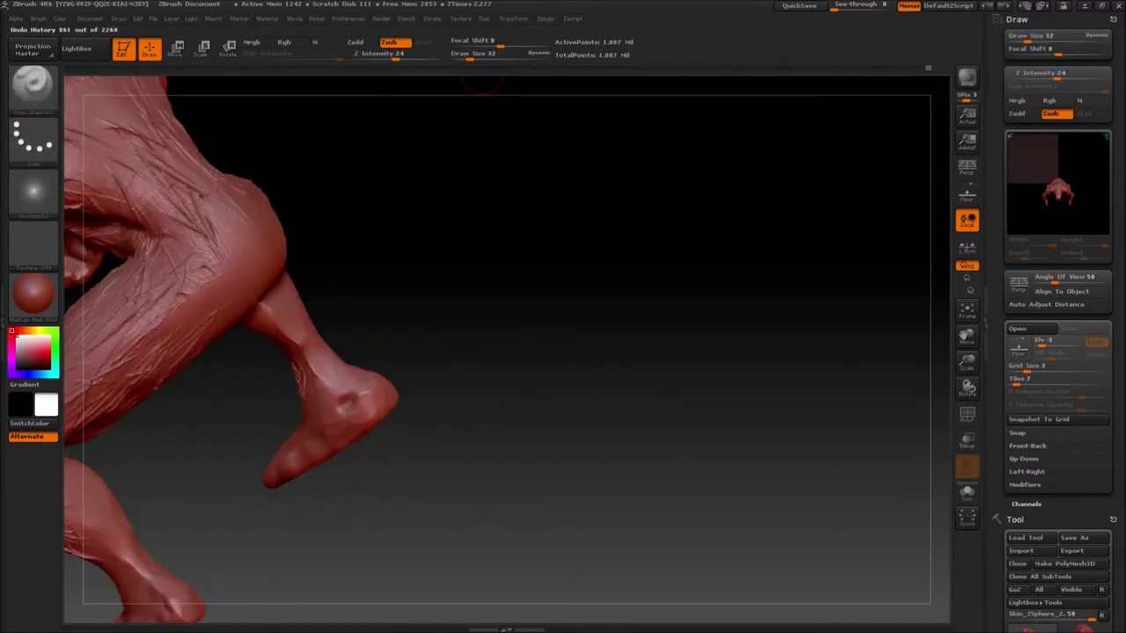
left_click(391, 68)
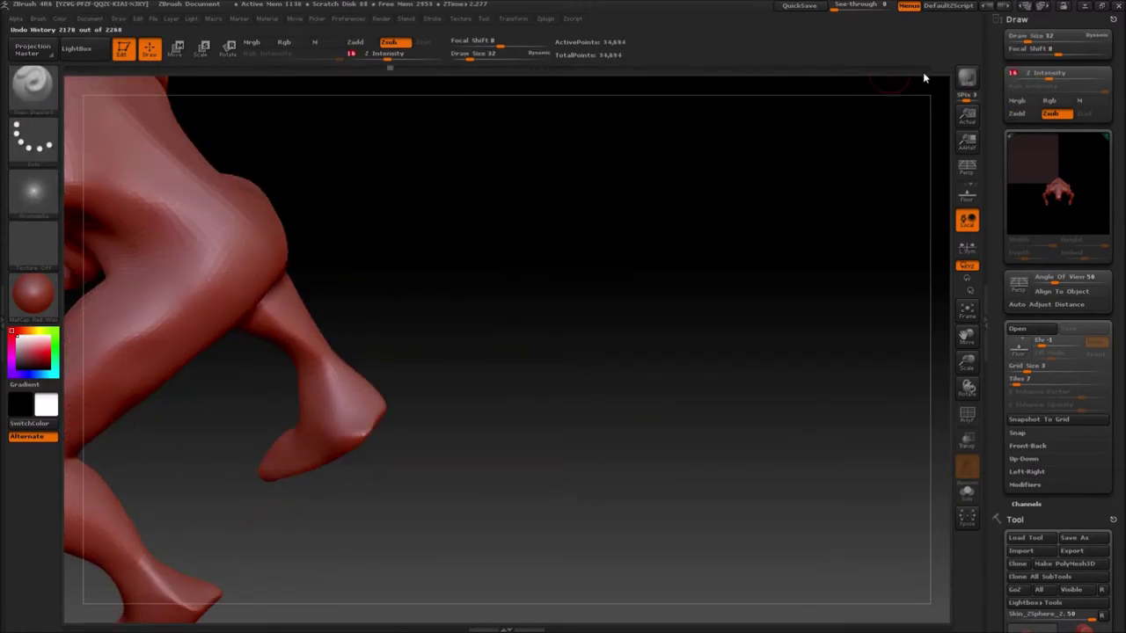
left_click_drag(923, 78, 929, 78)
Build up the foot and rough out the toes with a clay brush at Z intensity 15, reducing the draw size to 14.
mouse_move(412, 420)
left_mouse_down()
mouse_move(397, 256)
mouse_move(435, 225)
mouse_move(413, 237)
mouse_move(369, 226)
mouse_move(387, 293)
left_mouse_up()
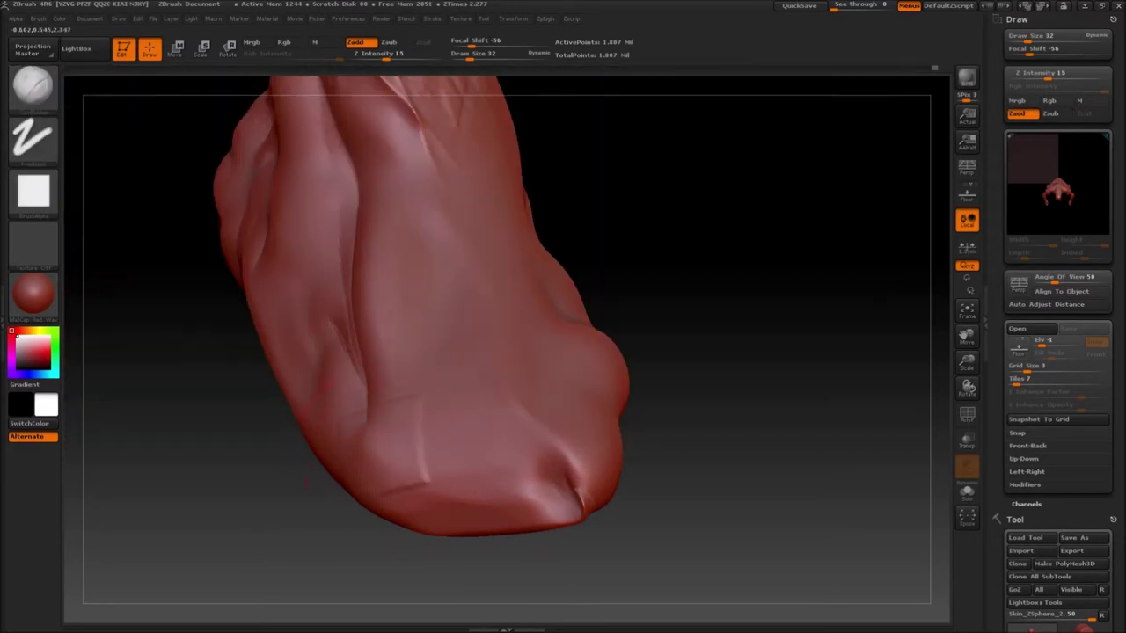
left_click_drag(528, 484, 475, 264)
left_click_drag(369, 528, 323, 444)
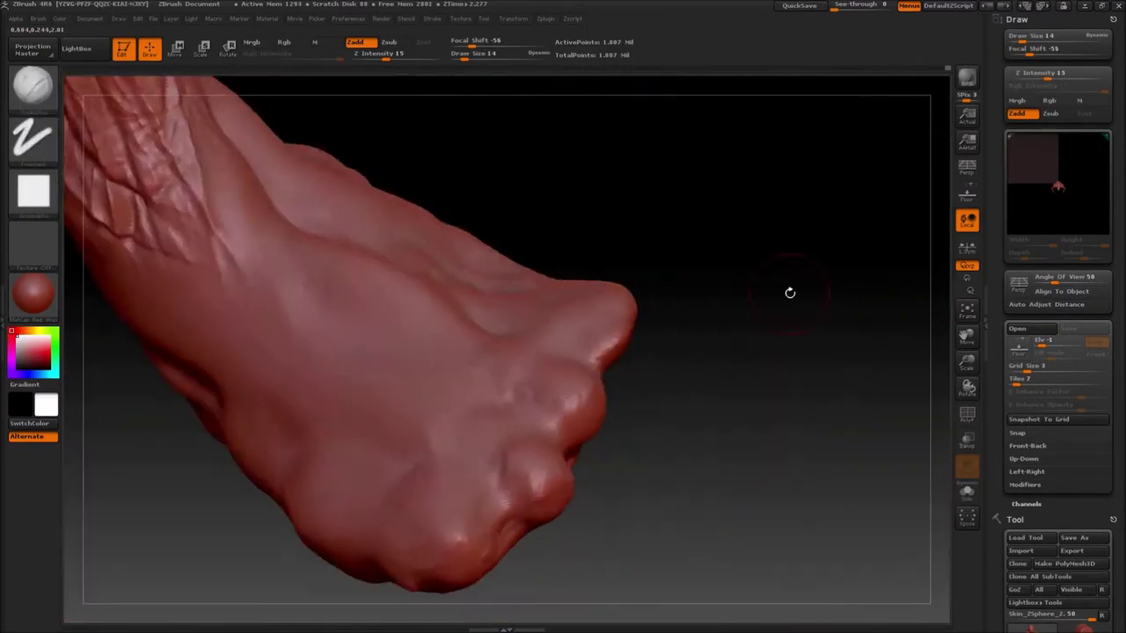
Cut the gaps between the toes with the Slash3 brush at draw size 19 and Z intensity 26.
key("b")
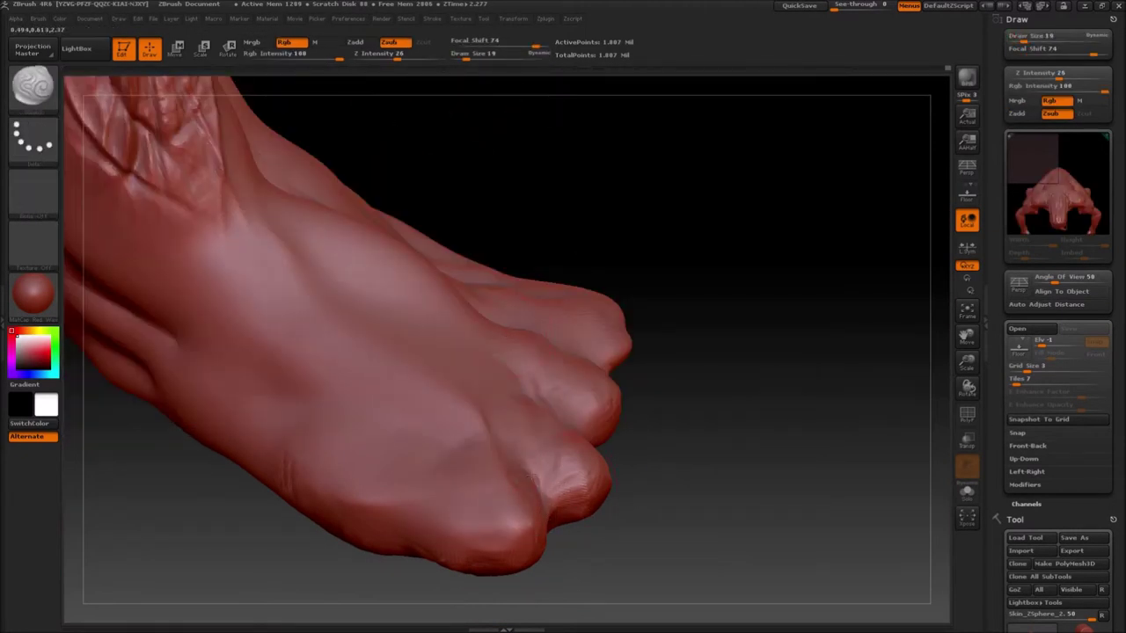
left_click_drag(686, 369, 616, 414)
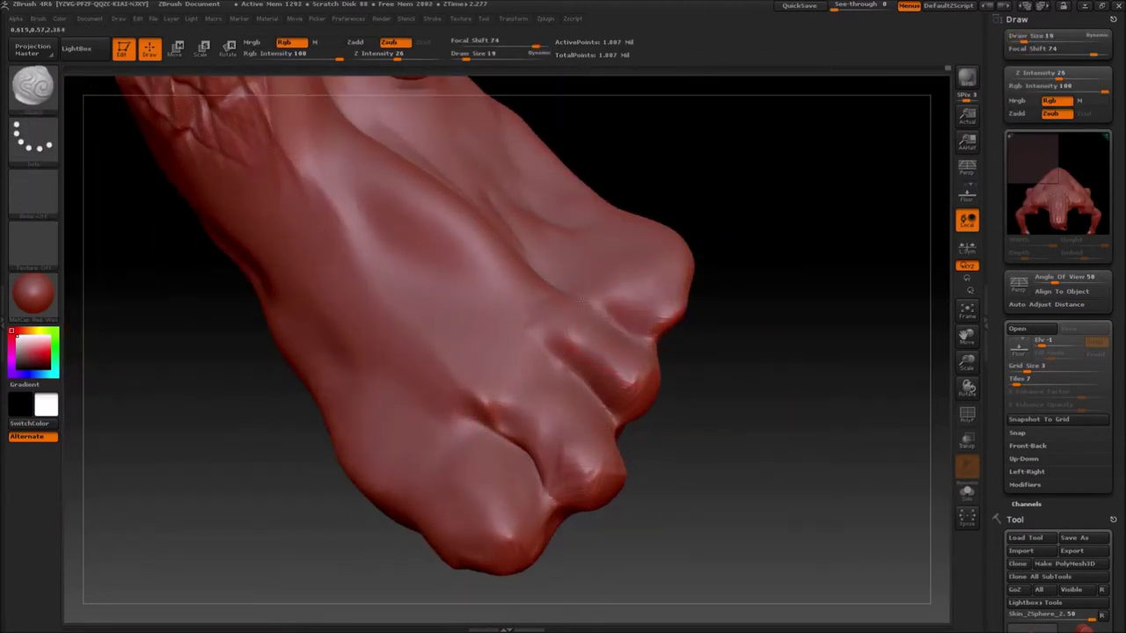
left_click_drag(646, 352, 657, 482)
Push and pull the tips of the toes into shape with the Move brush at Z intensity 51.
key("b")
key("s")
key("t")
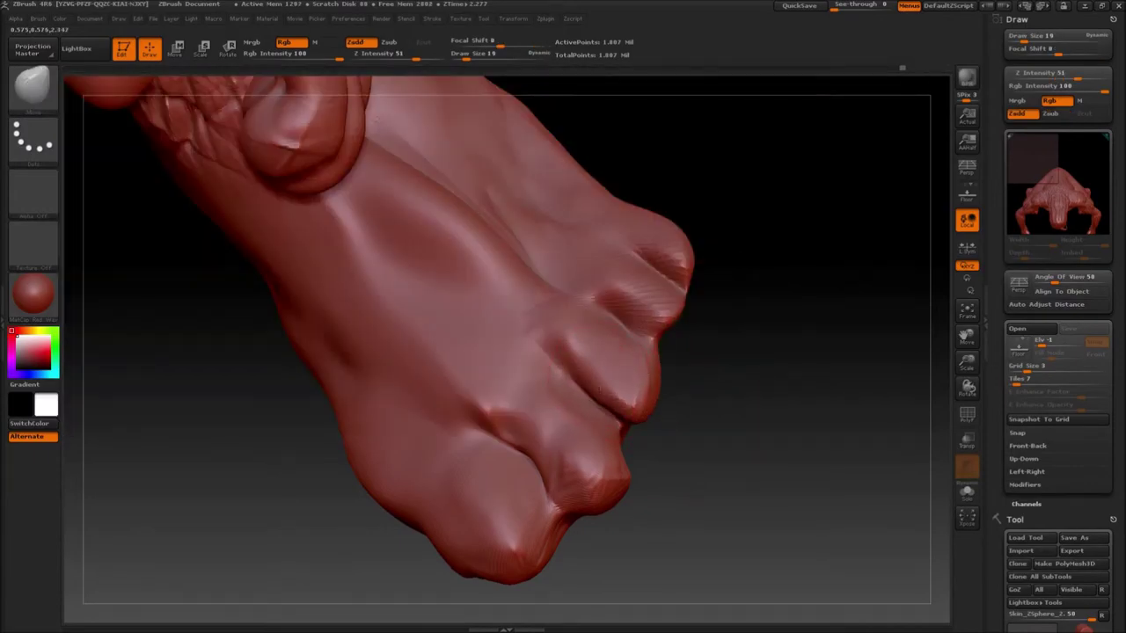
left_click_drag(585, 395, 594, 387)
key("]")
left_click_drag(656, 404, 663, 412)
left_click_drag(661, 330, 684, 341)
left_click_drag(683, 272, 702, 294)
mouse_move(770, 378)
left_mouse_down()
mouse_move(784, 317)
mouse_move(752, 341)
left_mouse_up()
Deepen the separations and creases of the toes with the Slash3 brush at Z intensity 26 and focal shift 74.
left_click(44, 112)
left_click(576, 206)
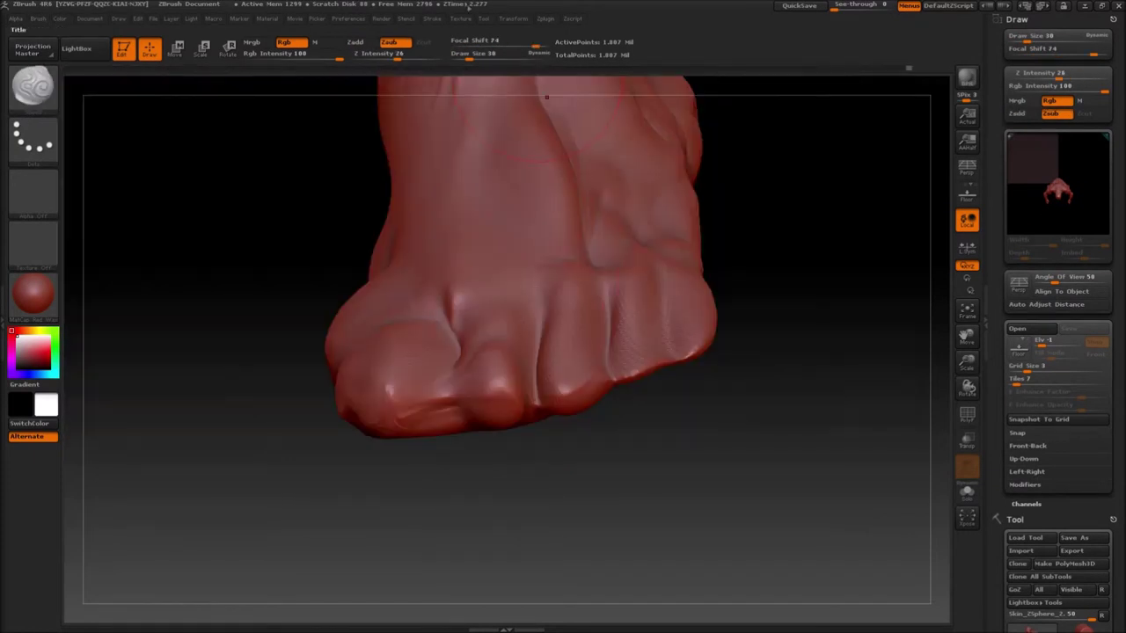
left_click_drag(461, 387, 462, 428)
mouse_move(774, 493)
left_mouse_down()
mouse_move(774, 370)
mouse_move(774, 493)
mouse_move(748, 475)
left_mouse_up()
left_click_drag(397, 378, 436, 385)
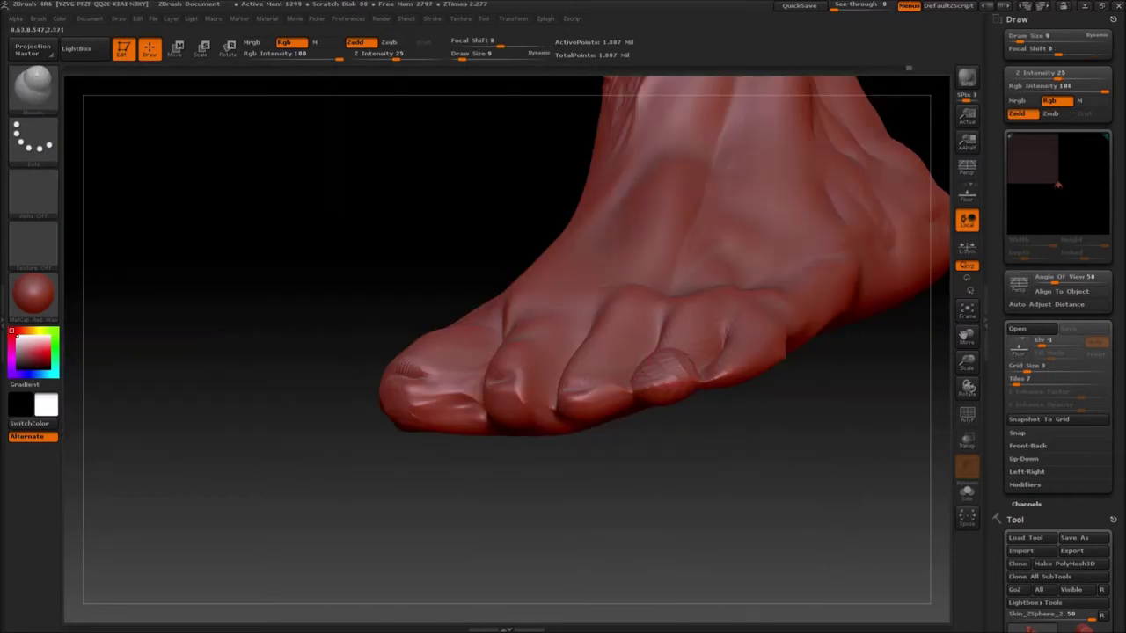
Carve the toenails with the Slash3 brush at draw size 9 and smooth the big toe's nail.
left_click_drag(264, 277, 454, 512)
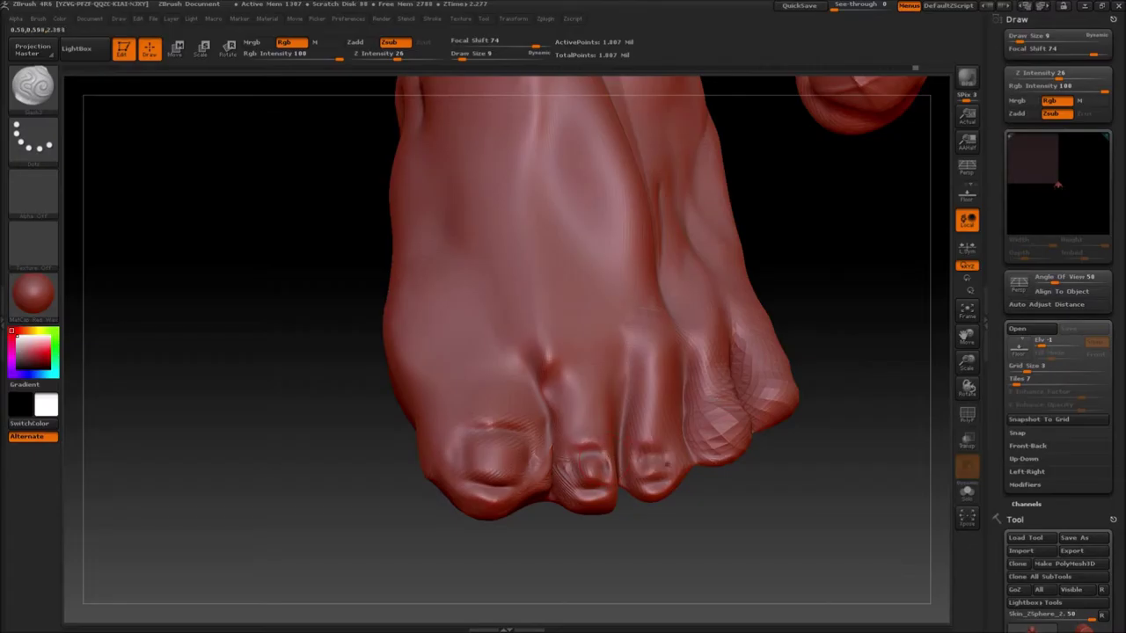
left_click_drag(396, 413, 381, 430)
left_click_drag(464, 462, 521, 469, "shift")
Etch skin texture into the face with the Pen Shadow brush at draw size 56 and Z intensity 5.
key("b")
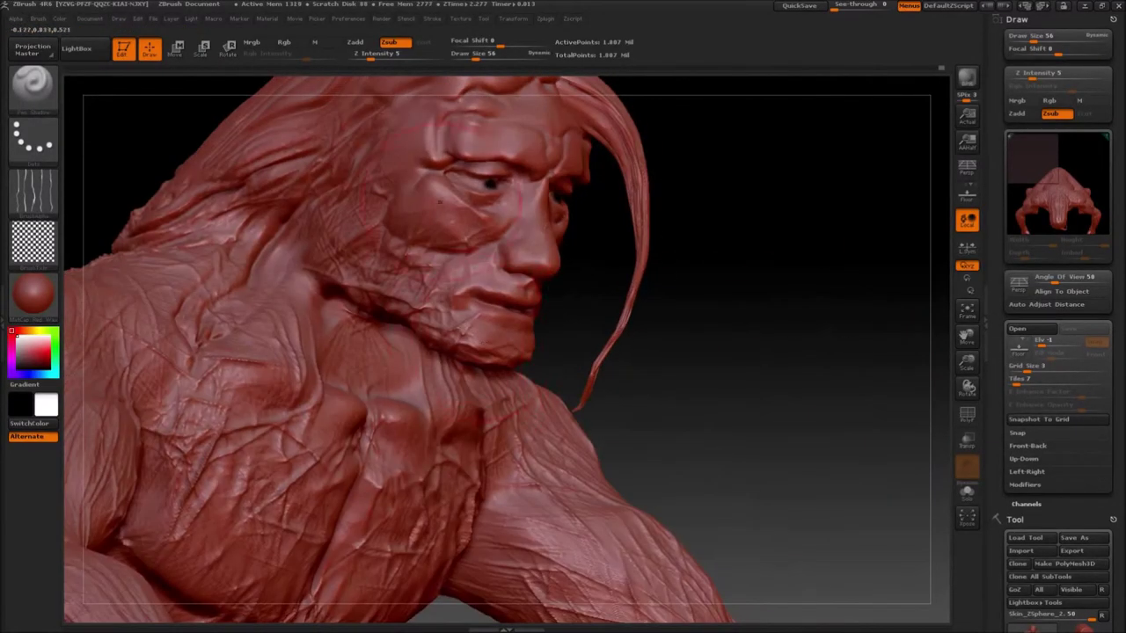
Insert a mirrored pair of meshes at the temples, stretch them into long hair strands and reposition them along the face.
key("b")
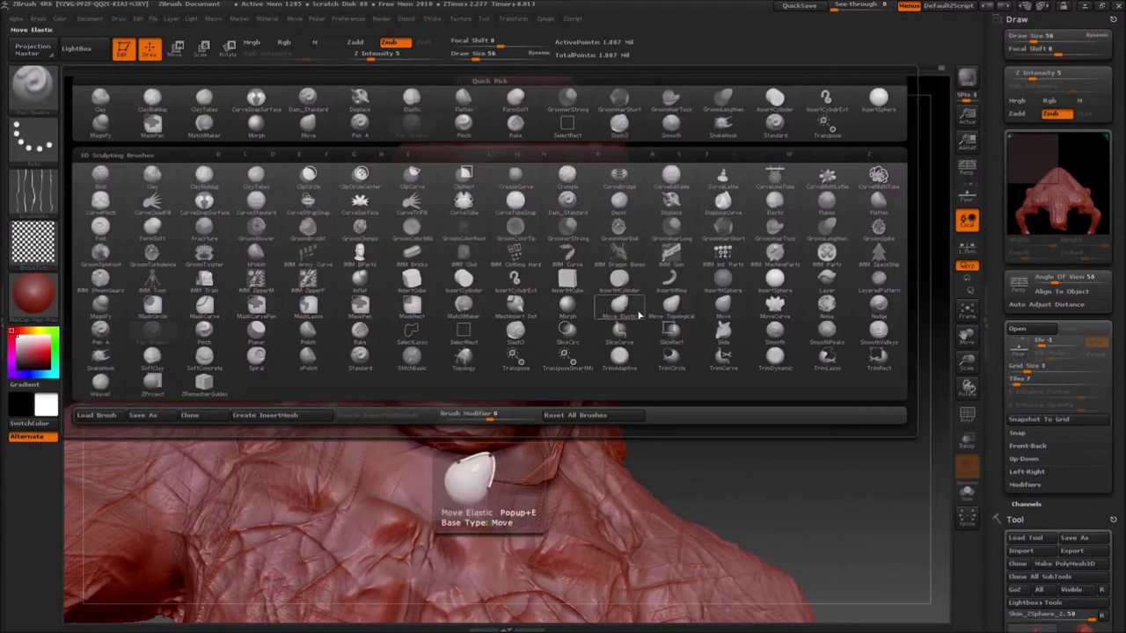
left_click(610, 266)
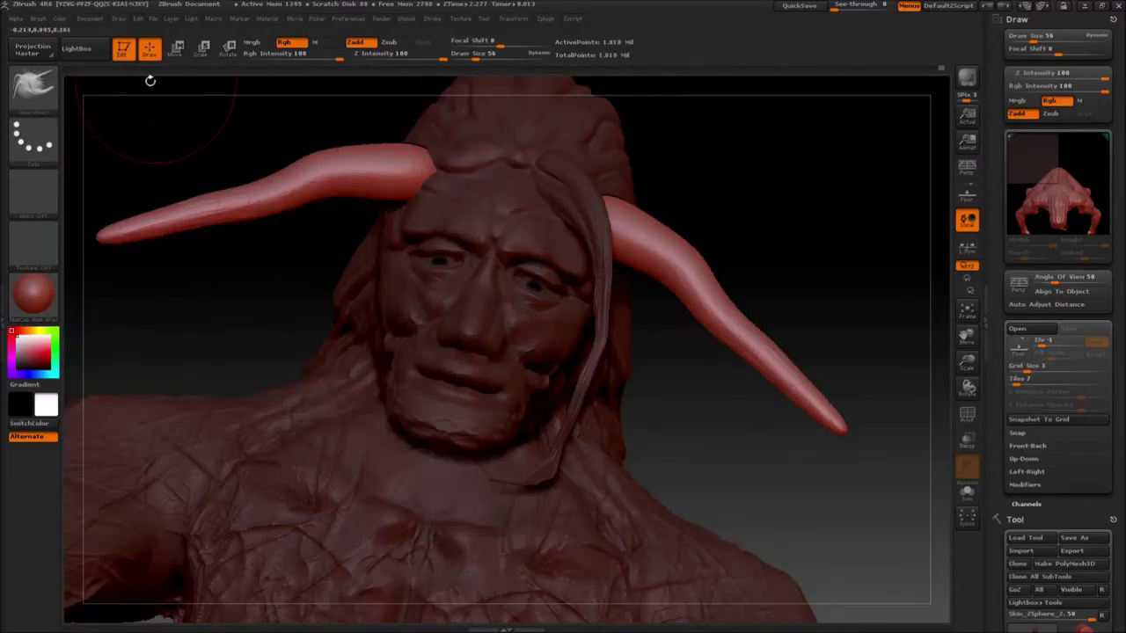
key("b")
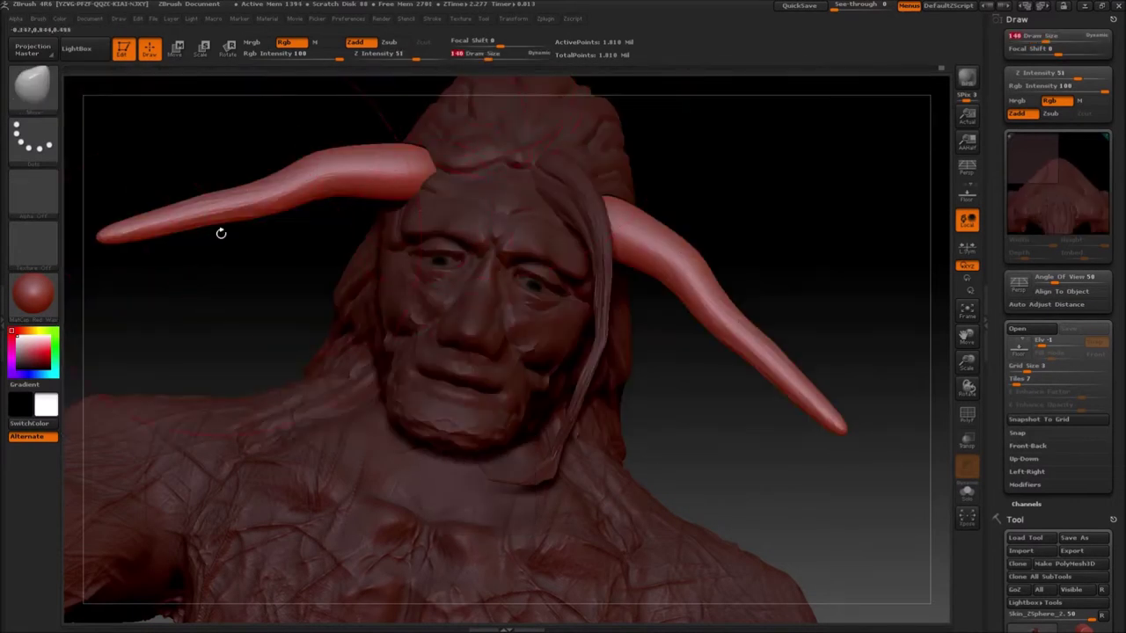
mouse_move(220, 231)
left_mouse_down()
mouse_move(176, 290)
mouse_move(145, 383)
left_mouse_up()
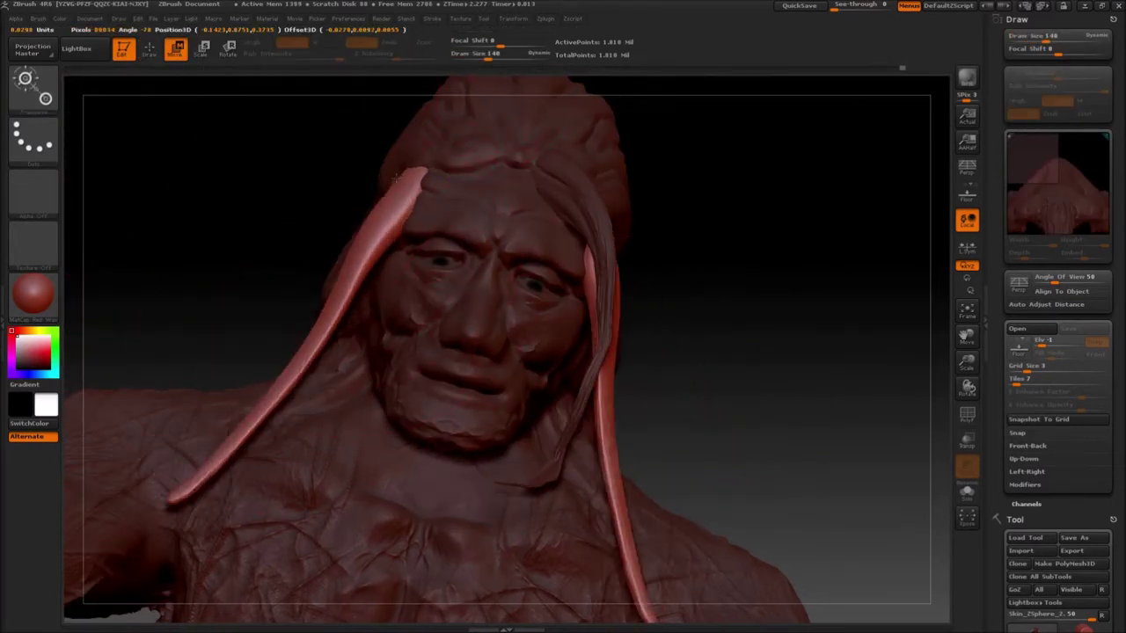
left_click_drag(381, 164, 414, 169)
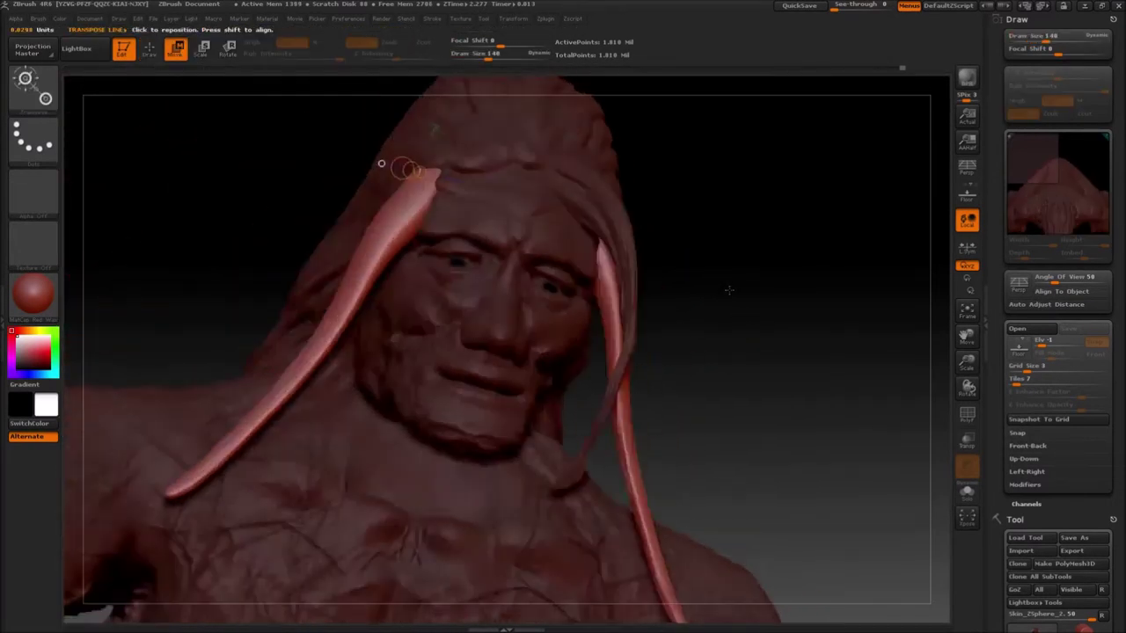
Carve grooves into the two temple strands and fit them against the hair with the Move brush.
key("b")
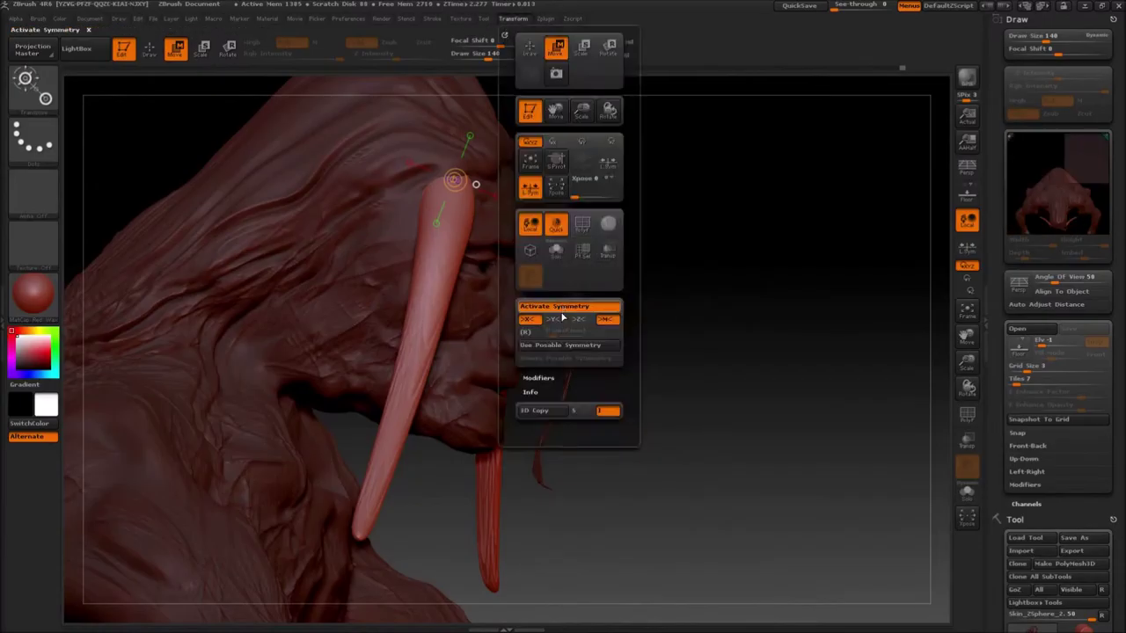
key("s")
key("t")
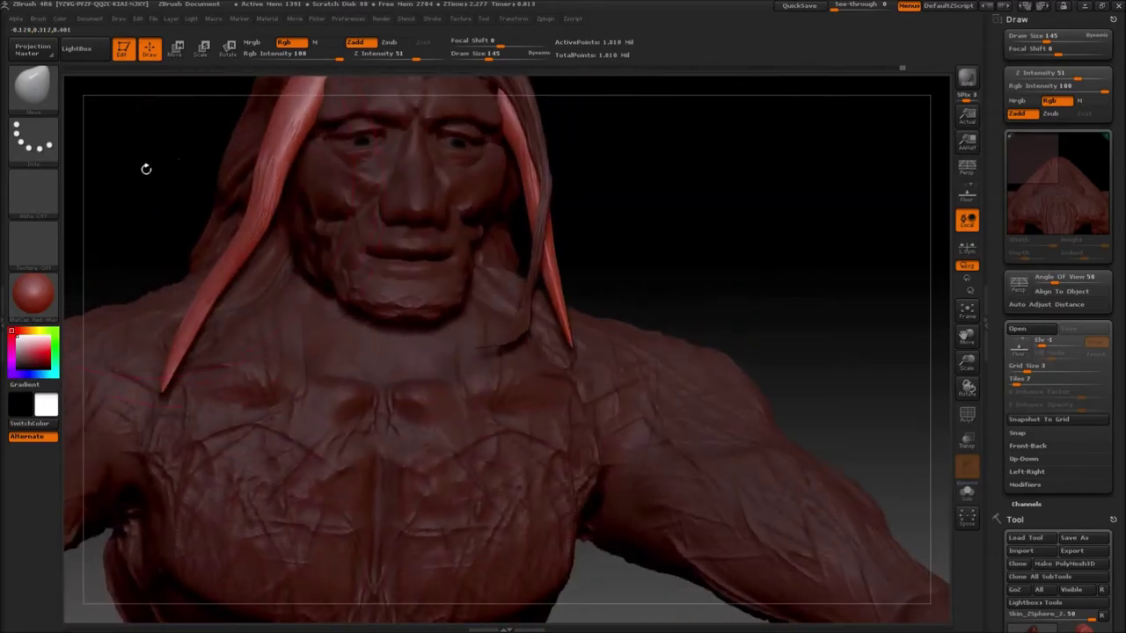
key("b")
left_click(457, 54)
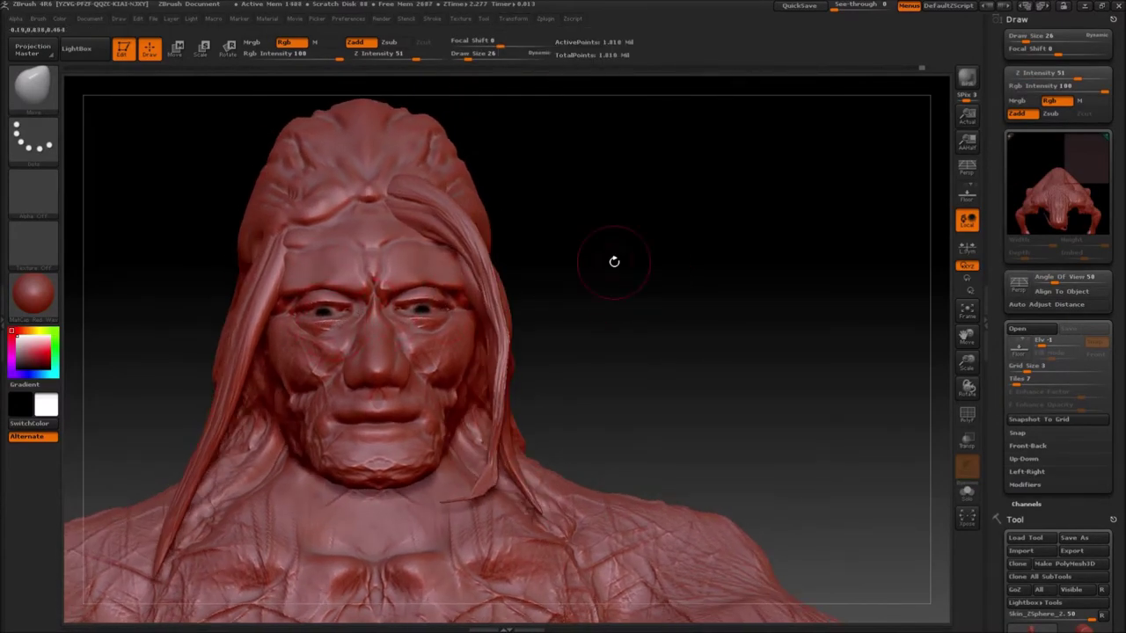
left_click_drag(614, 262, 583, 284)
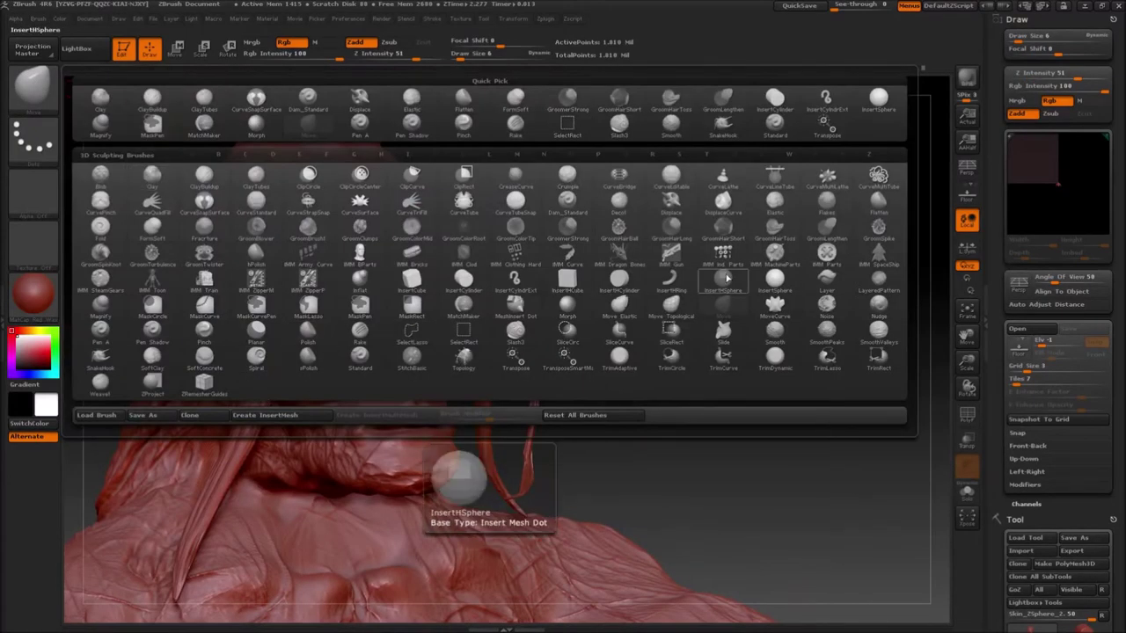
Insert mirrored spheres under the jaw and pull them down into pointed beard pieces with the SnakeHook brush.
left_click(774, 279)
mouse_move(698, 472)
left_mouse_down()
mouse_move(643, 382)
mouse_move(655, 385)
left_mouse_up()
left_click_drag(335, 481, 351, 494)
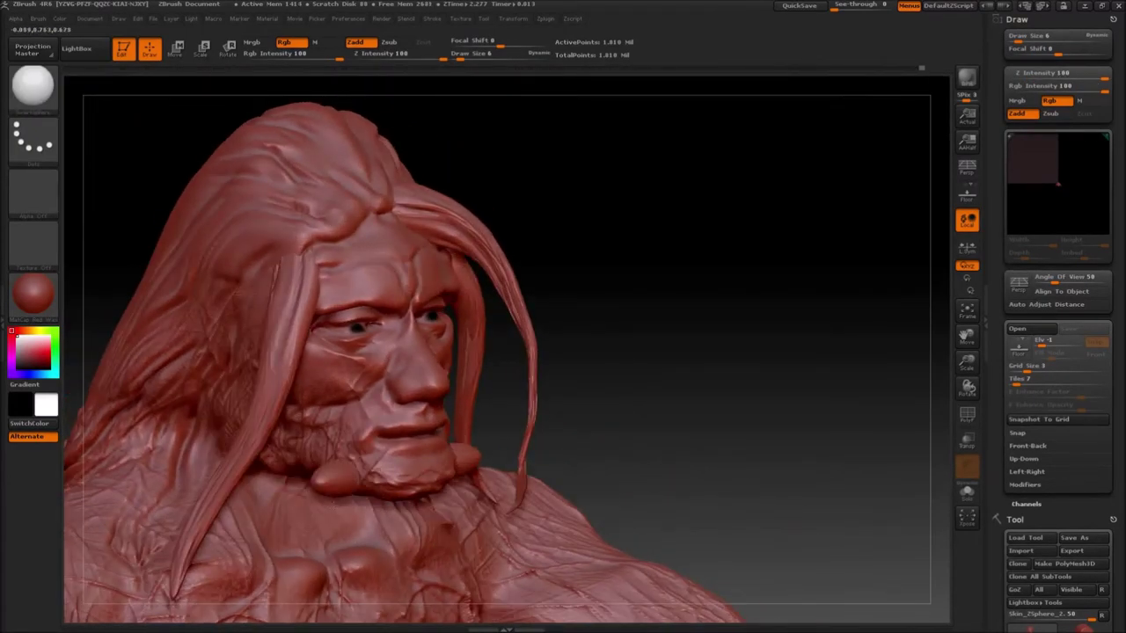
left_click_drag(99, 231, 103, 186)
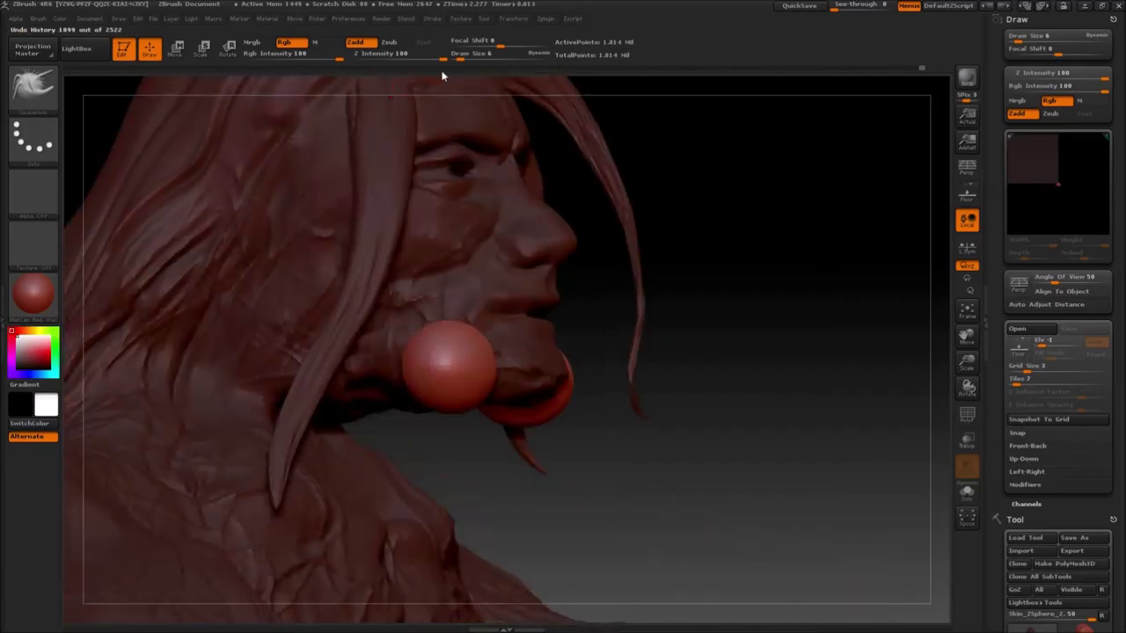
left_click_drag(404, 364, 476, 542)
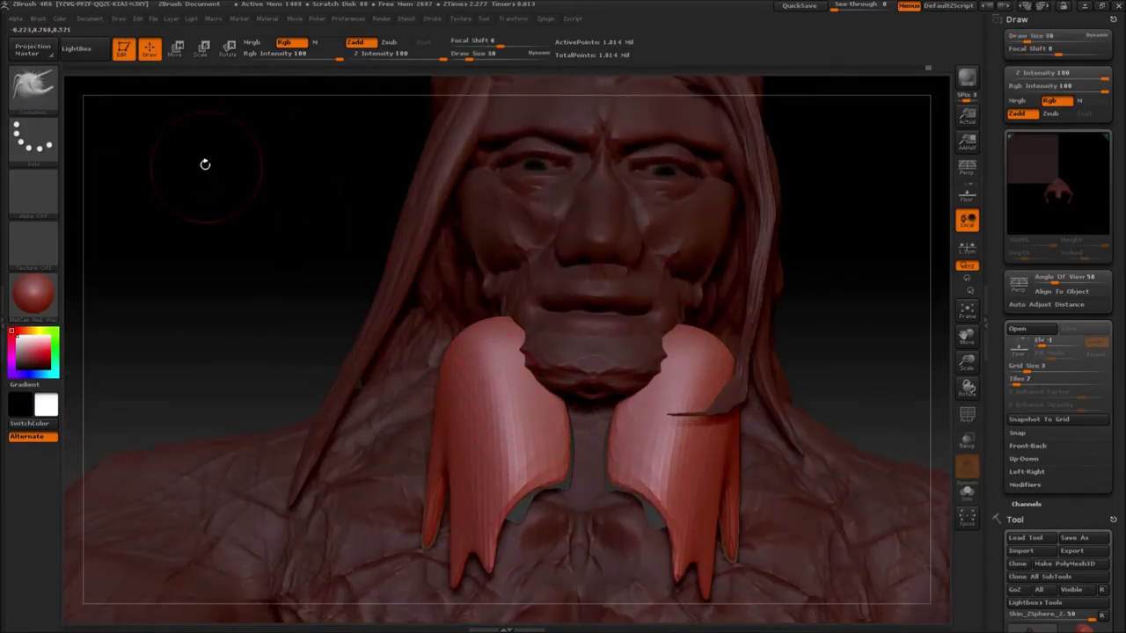
Move the two beard pieces together beneath the chin.
key("w")
left_click_drag(205, 165, 189, 164)
mouse_move(460, 363)
left_mouse_down()
mouse_move(503, 363)
mouse_move(458, 363)
left_mouse_up()
key("e")
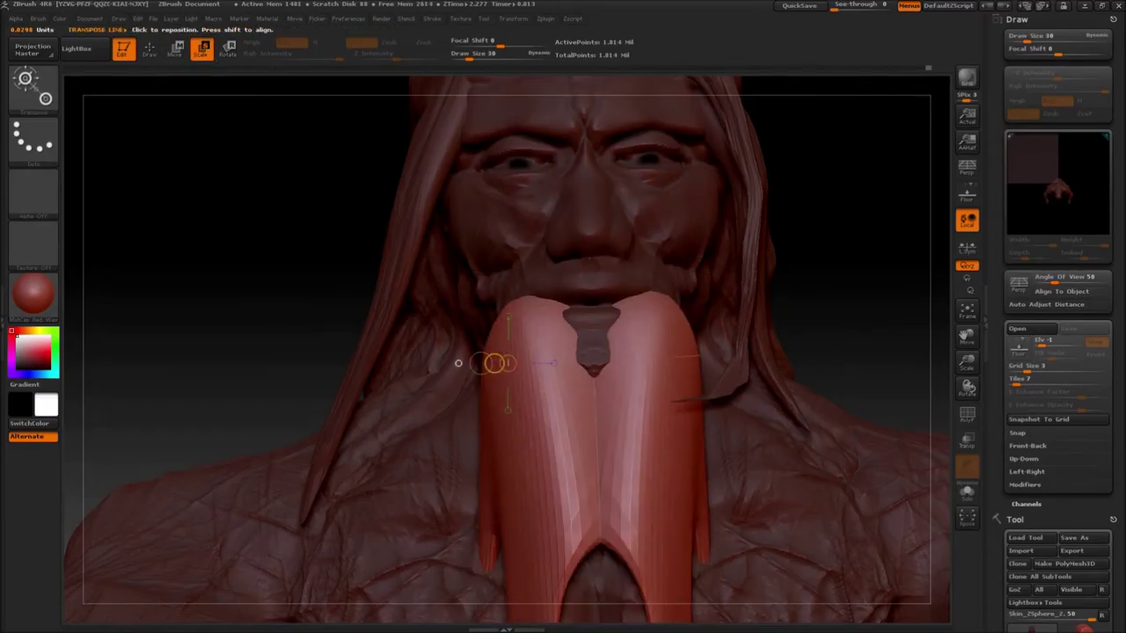
left_click_drag(205, 164, 242, 165)
key("r")
mouse_move(480, 363)
left_mouse_down()
mouse_move(476, 345)
mouse_move(495, 363)
left_mouse_up()
key("ctrl+z")
key("ctrl+z")
Fit the beard against the chin and etch hair strands into it with the Pen Shadow brush at Z intensity 5.
key("w")
left_click_drag(827, 301, 782, 301)
left_click_drag(822, 306, 830, 281)
left_click(33, 88)
left_click(116, 317)
left_click_drag(563, 396, 629, 528)
left_click_drag(827, 387, 751, 394)
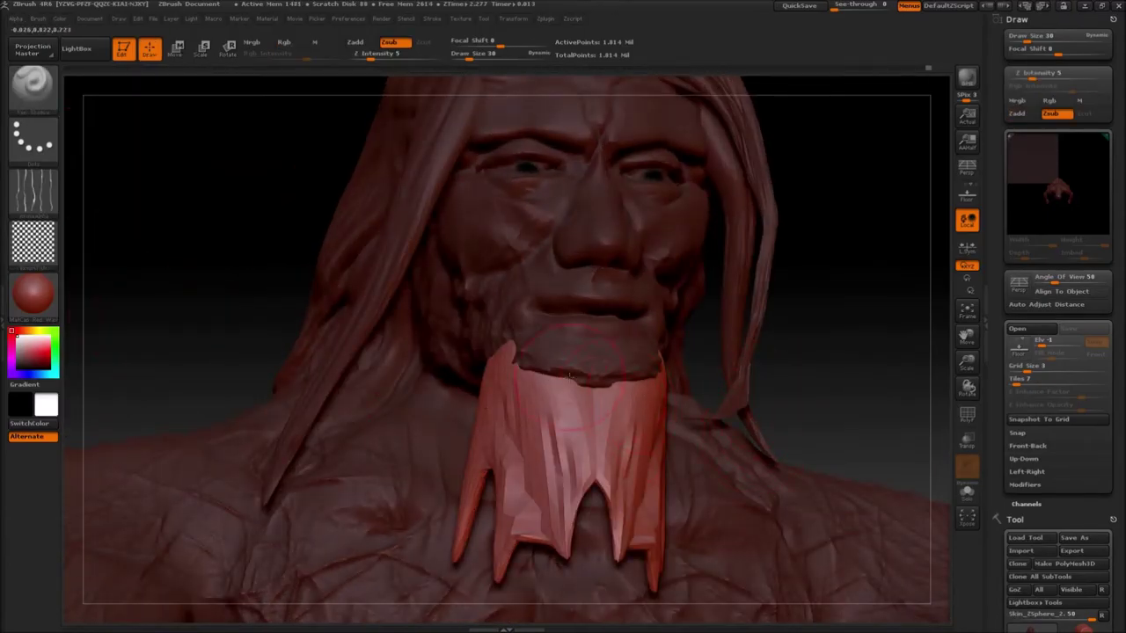
Raise the draw size to 65, smooth the beard strands and clear the mask from the body.
left_click_drag(469, 56, 477, 56)
left_click_drag(371, 56, 385, 56)
mouse_move(616, 414)
left_mouse_down("shift")
mouse_move(637, 519)
mouse_move(563, 440)
mouse_move(528, 492)
left_mouse_up("shift")
left_click_drag(857, 299, 811, 318)
left_click_drag(189, 220, 201, 119, "ctrl")
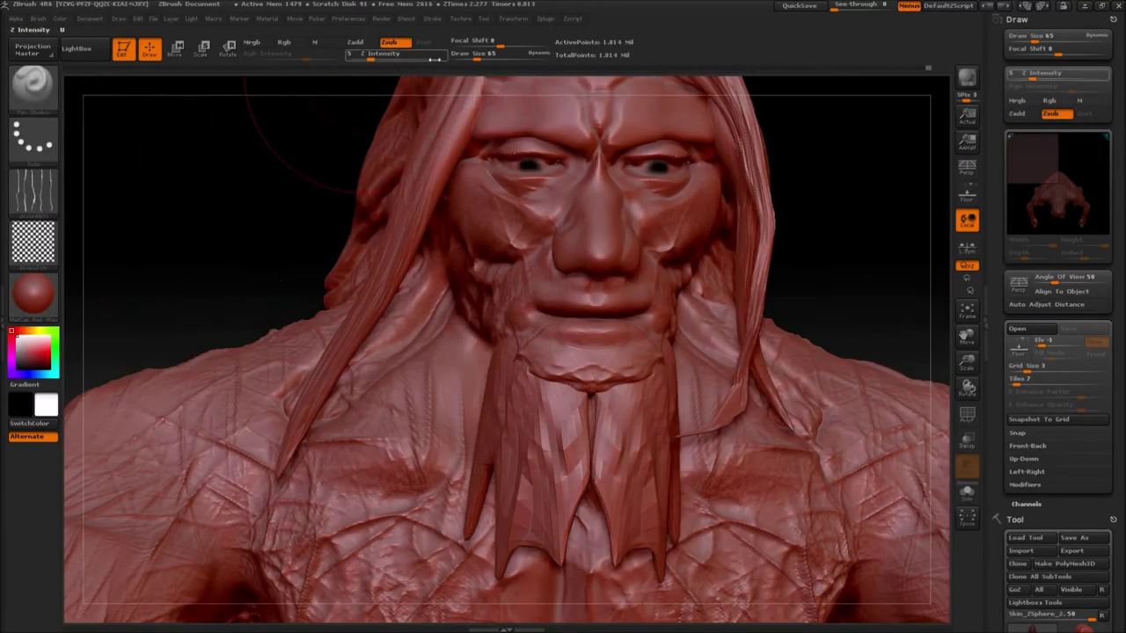
Etch fine strand texture into the hair on the head with the Pen Shadow brush at draw size 35.
mouse_move(808, 272)
left_mouse_down()
mouse_move(915, 457)
mouse_move(718, 520)
mouse_move(538, 533)
mouse_move(35, 246)
mouse_move(439, 422)
mouse_move(352, 440)
left_mouse_up()
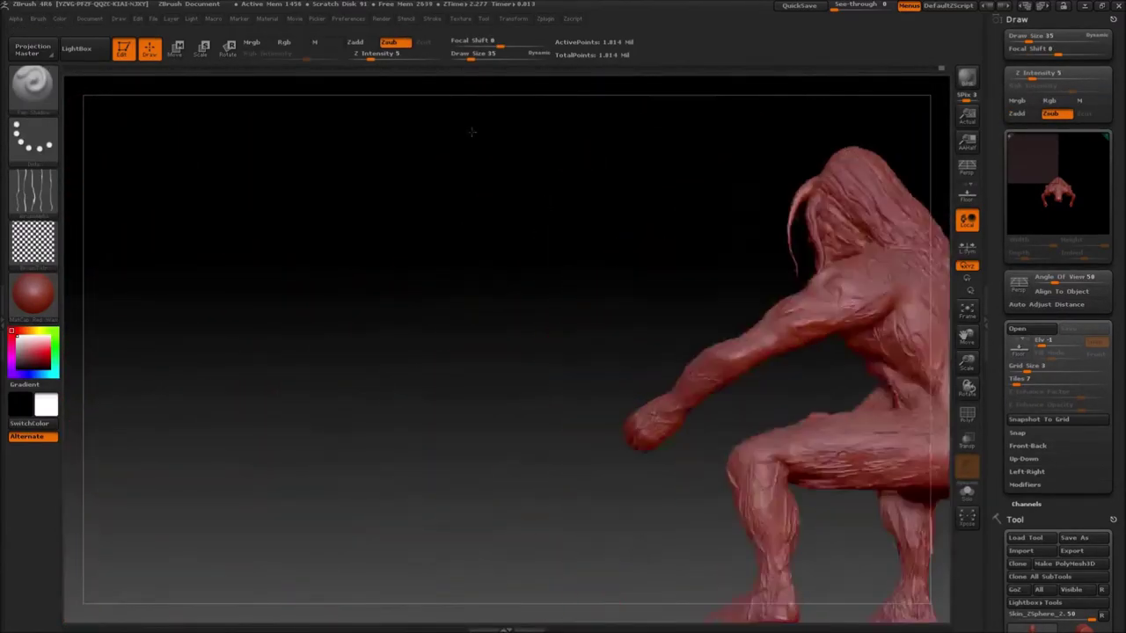
left_click_drag(470, 130, 680, 277)
left_click_drag(722, 457, 785, 444)
mouse_move(493, 431)
left_mouse_down()
mouse_move(616, 440)
mouse_move(629, 399)
mouse_move(627, 457)
left_mouse_up()
mouse_move(537, 338)
left_mouse_down()
mouse_move(460, 346)
mouse_move(485, 342)
mouse_move(593, 191)
mouse_move(255, 401)
left_mouse_up()
mouse_move(562, 159)
left_mouse_down()
mouse_move(542, 214)
mouse_move(528, 188)
mouse_move(482, 195)
left_mouse_up()
left_click_drag(378, 212, 467, 214)
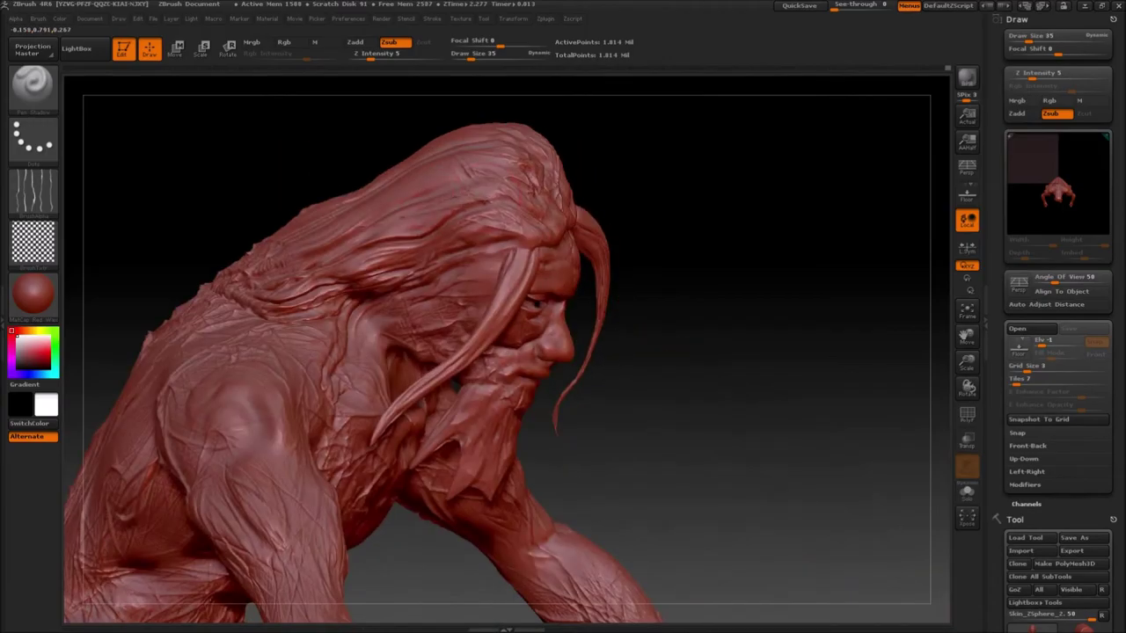
Insert a mirrored sphere at the side of the jaw and pull it down into a tapered beard tuft.
mouse_move(709, 162)
left_mouse_down()
mouse_move(673, 423)
mouse_move(655, 398)
left_mouse_up()
left_click(32, 88)
left_click(776, 258)
left_click_drag(478, 396, 501, 417)
mouse_move(733, 344)
left_mouse_down("alt")
mouse_move(719, 272)
mouse_move(704, 440)
left_mouse_up("alt")
left_click(18, 101)
left_click_drag(479, 458, 448, 598)
left_click_drag(427, 431, 388, 444)
Reshape the side beard tuft, etch strands into it with the Pen Shadow brush at draw size 35, and clear the mask.
left_click(32, 88)
mouse_move(467, 382)
left_mouse_down()
mouse_move(398, 496)
mouse_move(428, 531)
mouse_move(475, 374)
mouse_move(435, 391)
left_mouse_up()
left_click(32, 88)
left_click(100, 329)
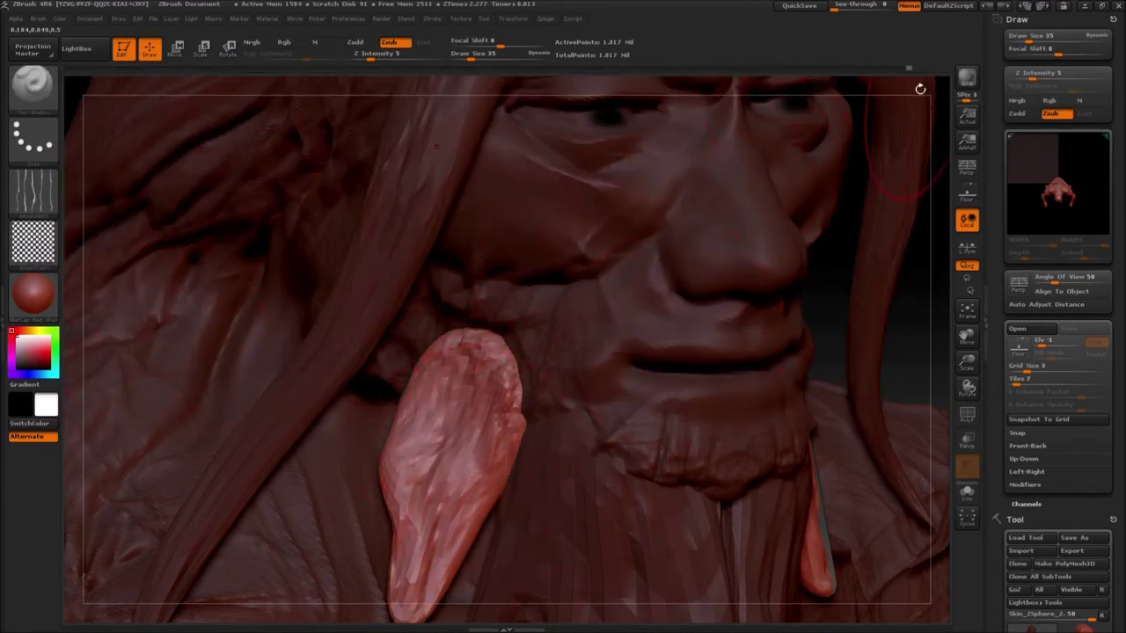
left_click_drag(920, 89, 938, 111, "ctrl")
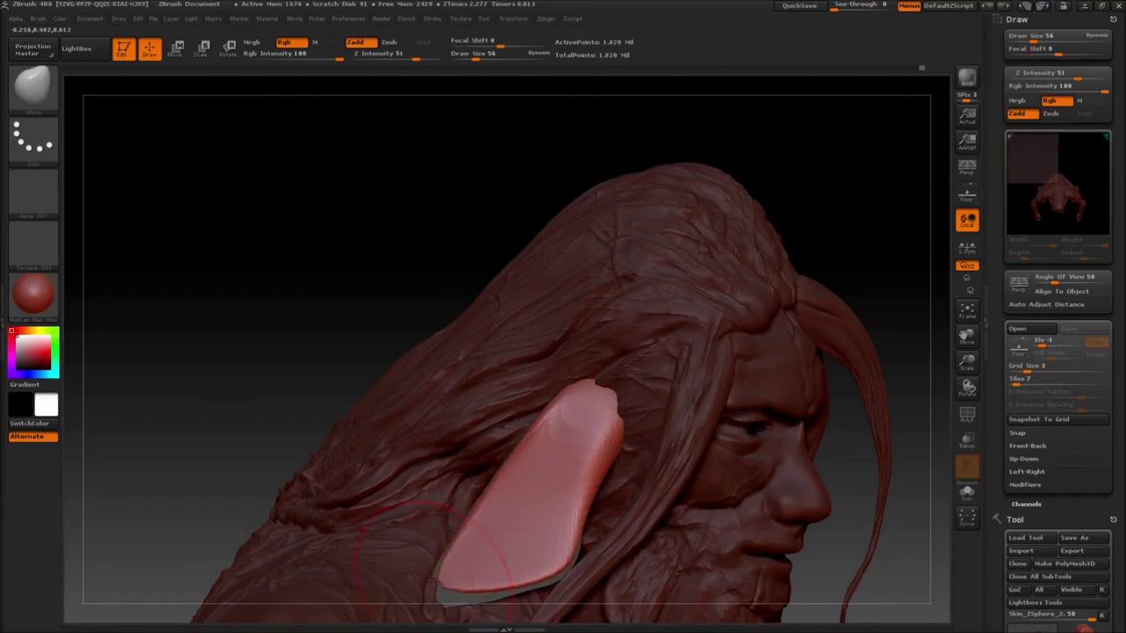
Carve strand grooves into the side hair tuft at draw size 15, pull its lower end into points, and clear the mask from the body.
key("b")
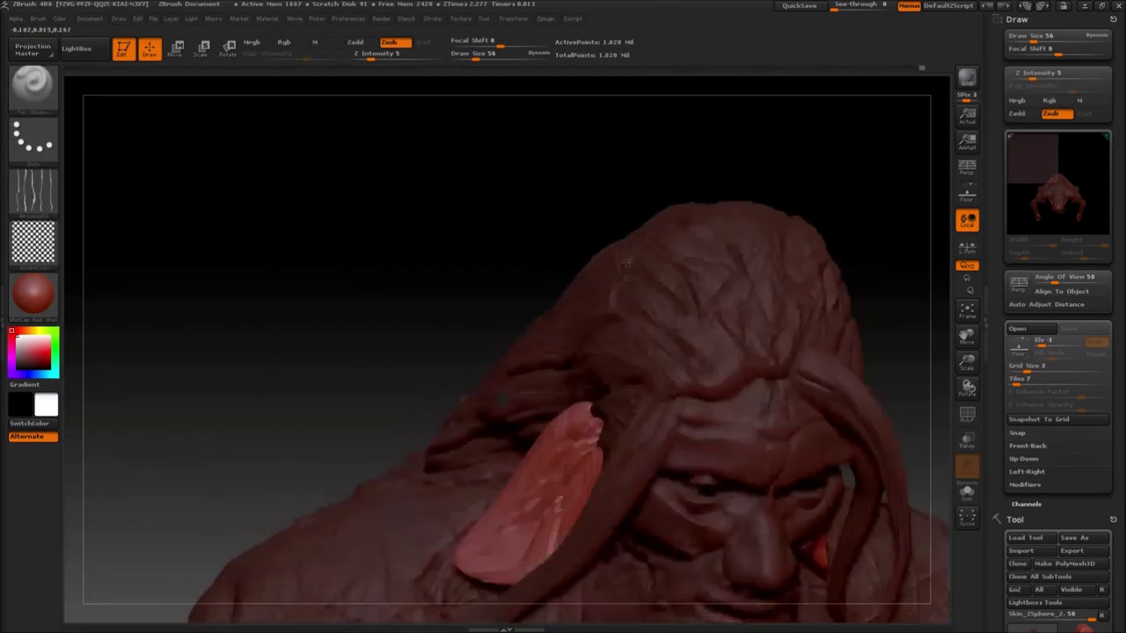
key("b")
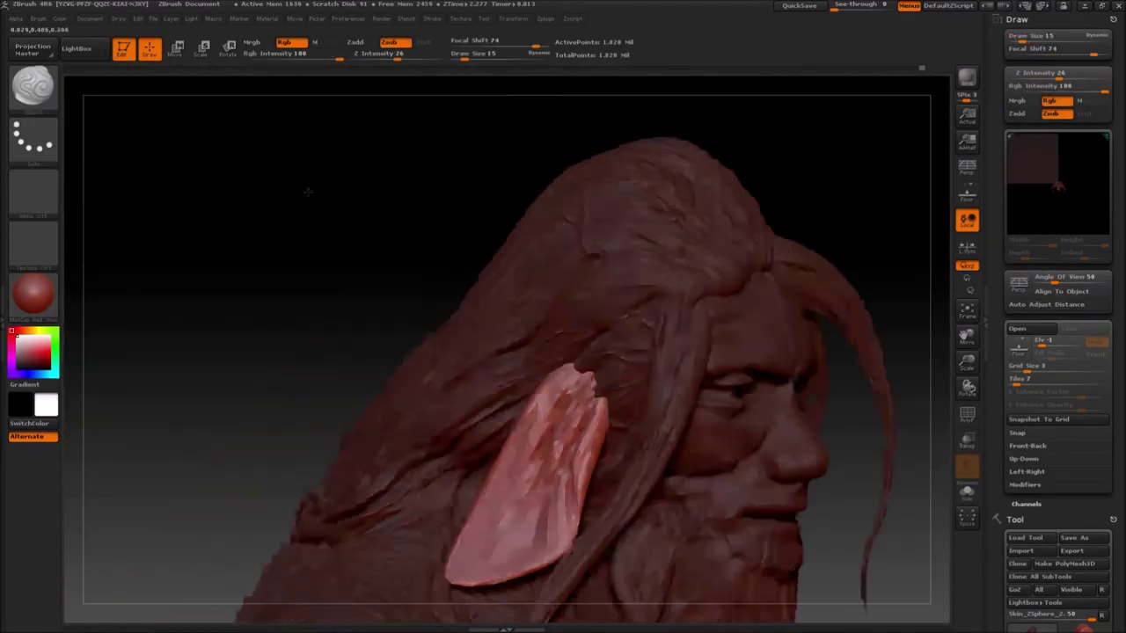
key("b")
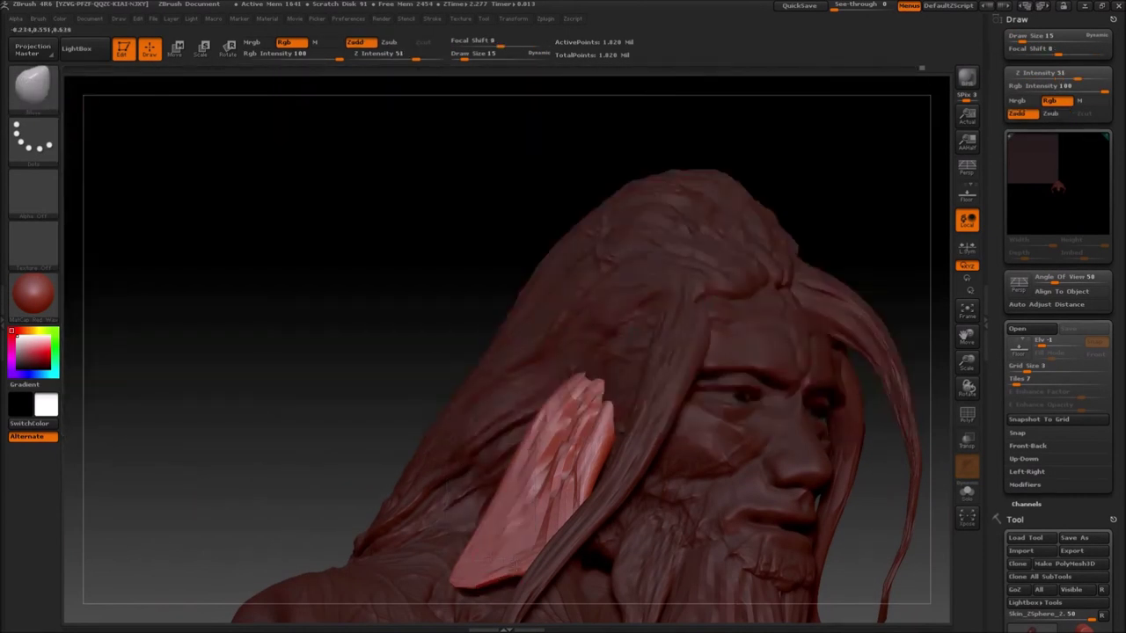
right_click_drag(482, 533, 551, 575)
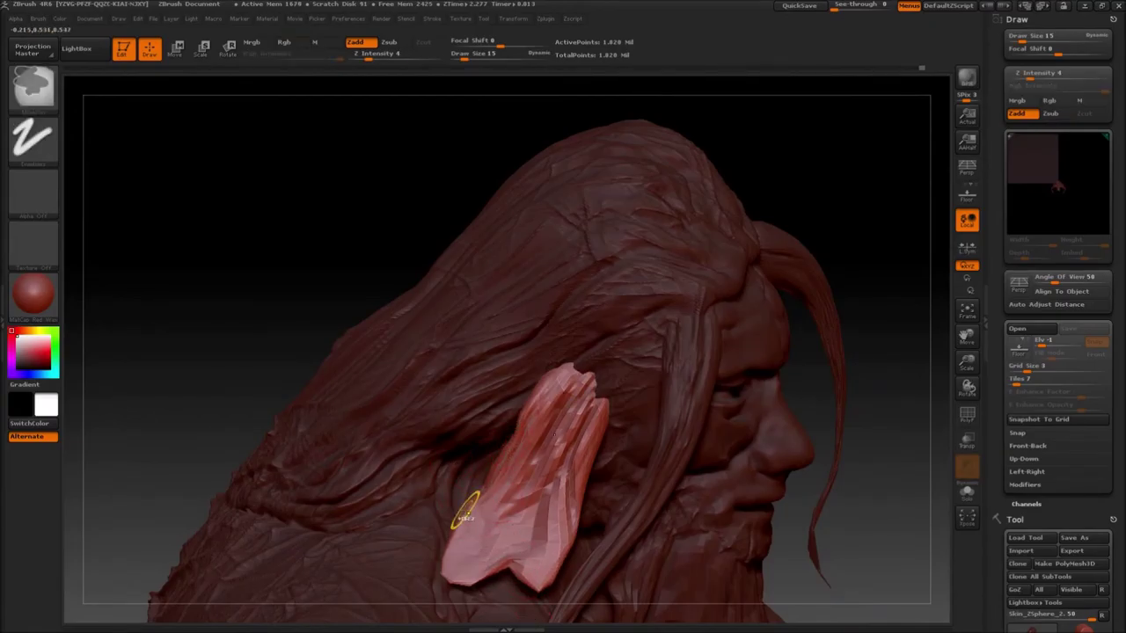
left_click_drag(423, 517, 446, 469)
left_click_drag(351, 217, 784, 249)
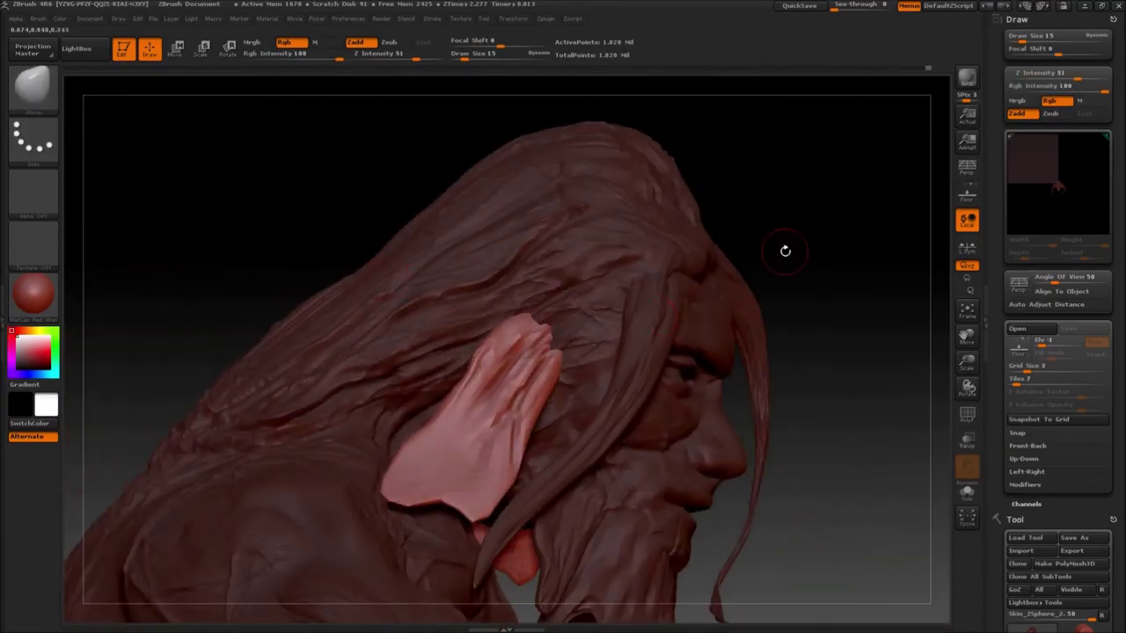
left_click(33, 88)
mouse_move(440, 145)
left_mouse_down()
mouse_move(287, 142)
mouse_move(449, 456)
left_mouse_up()
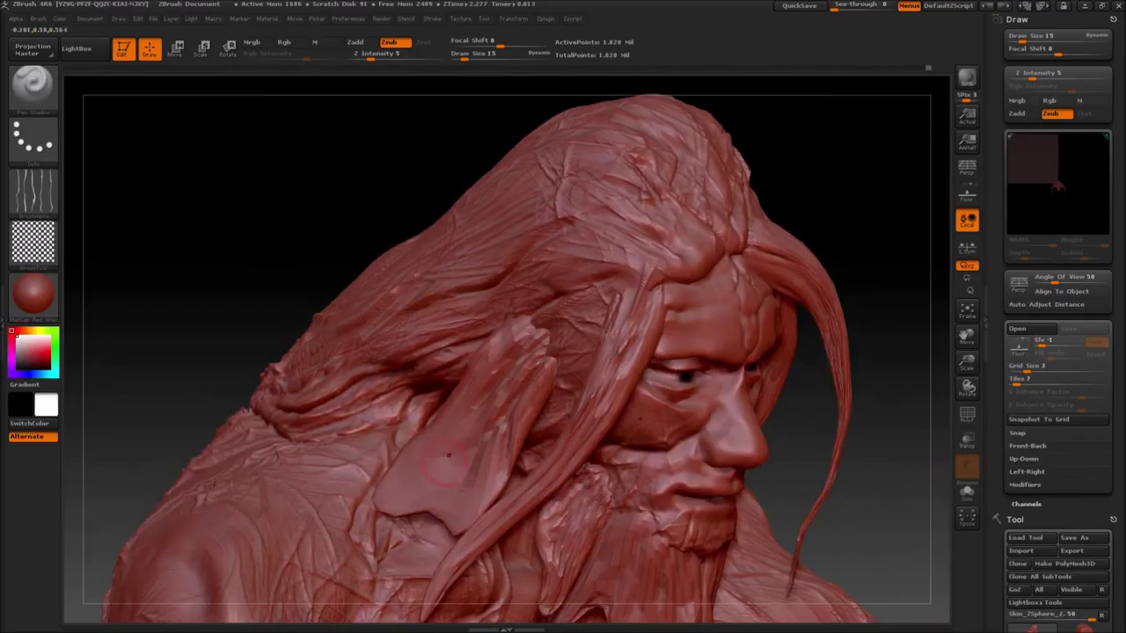
Etch fine strands where the beard meets the chin with the Pen Shadow brush at draw size 15, and smooth the ragged join.
mouse_move(889, 374)
left_mouse_down()
mouse_move(807, 413)
mouse_move(857, 370)
mouse_move(801, 291)
mouse_move(760, 304)
mouse_move(775, 440)
left_mouse_up()
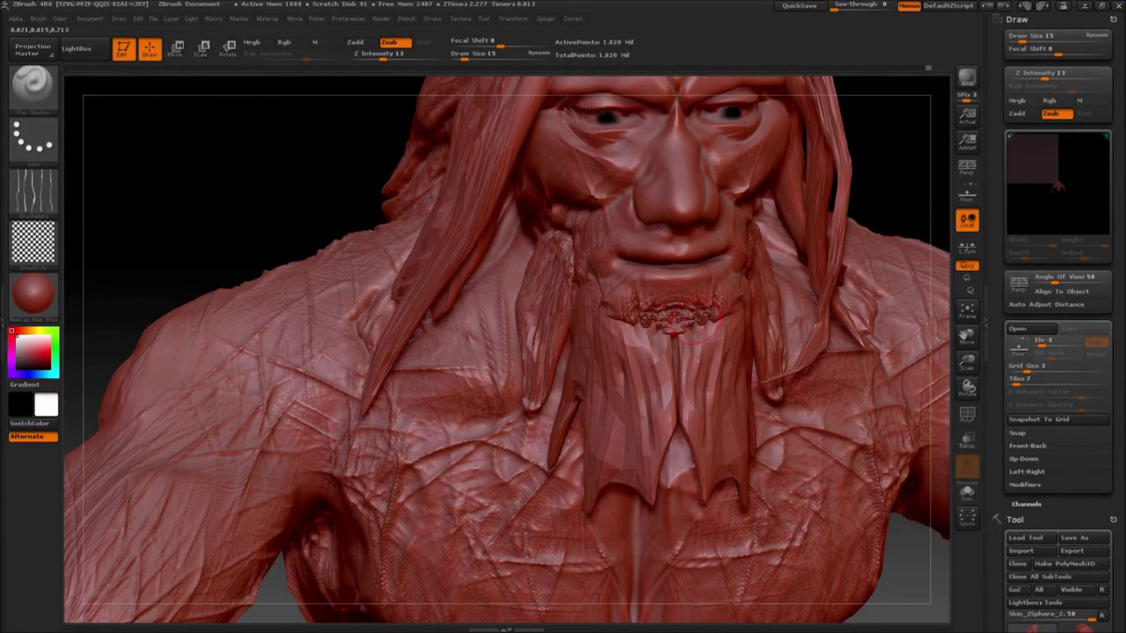
left_click_drag(697, 317, 651, 308, "shift")
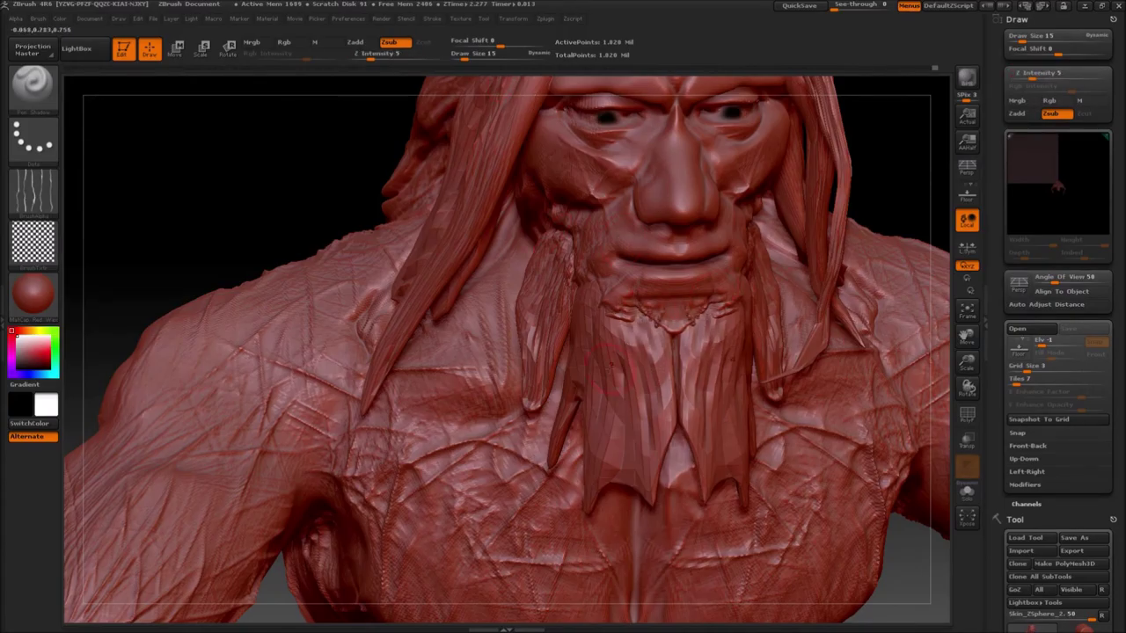
left_click_drag(888, 194, 880, 105, "alt")
Toggle the sculpting symmetry and refine the lower beard with the Dam_Standard brush at draw size 15.
left_click(513, 19)
left_click(543, 312)
mouse_move(774, 286)
left_mouse_down()
mouse_move(830, 290)
mouse_move(836, 414)
left_mouse_up()
left_click(33, 88)
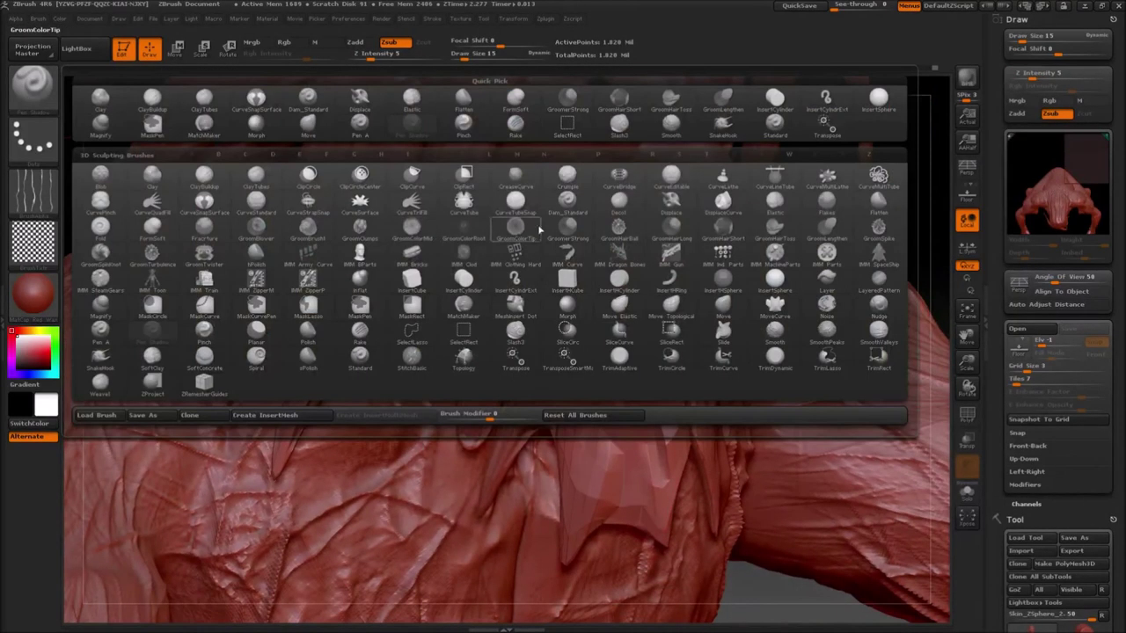
left_click(539, 228)
key("f")
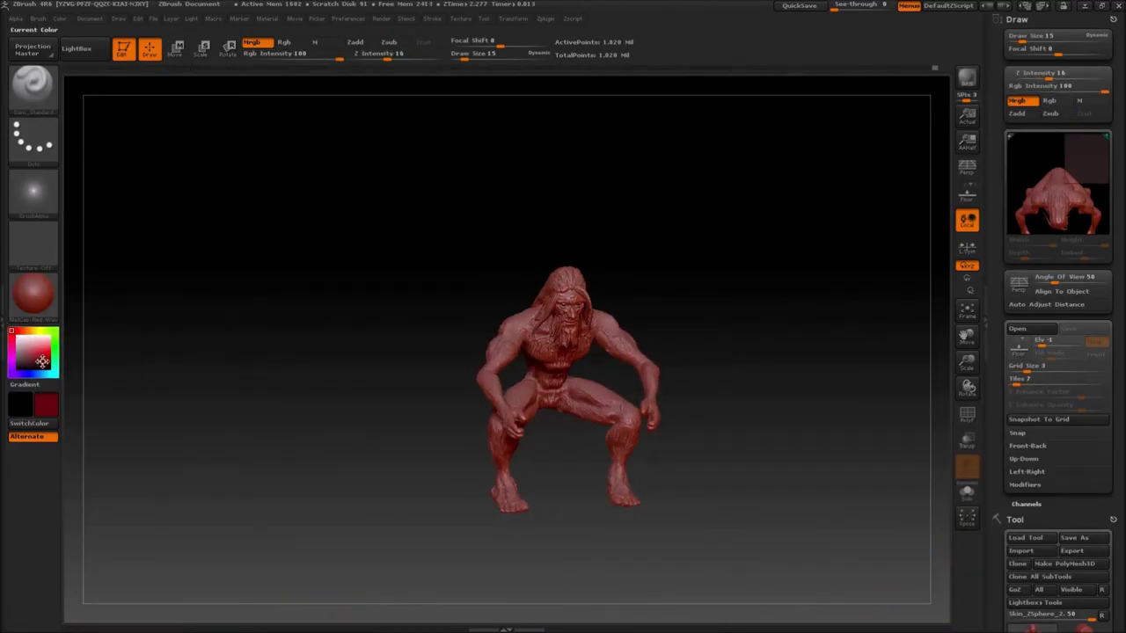
Set up the Clay brush with a cloudy, irregular alpha, a dark red colour and the Spray stroke.
left_click(33, 88)
left_click(241, 185)
left_click(33, 191)
left_click(315, 277)
left_click(34, 141)
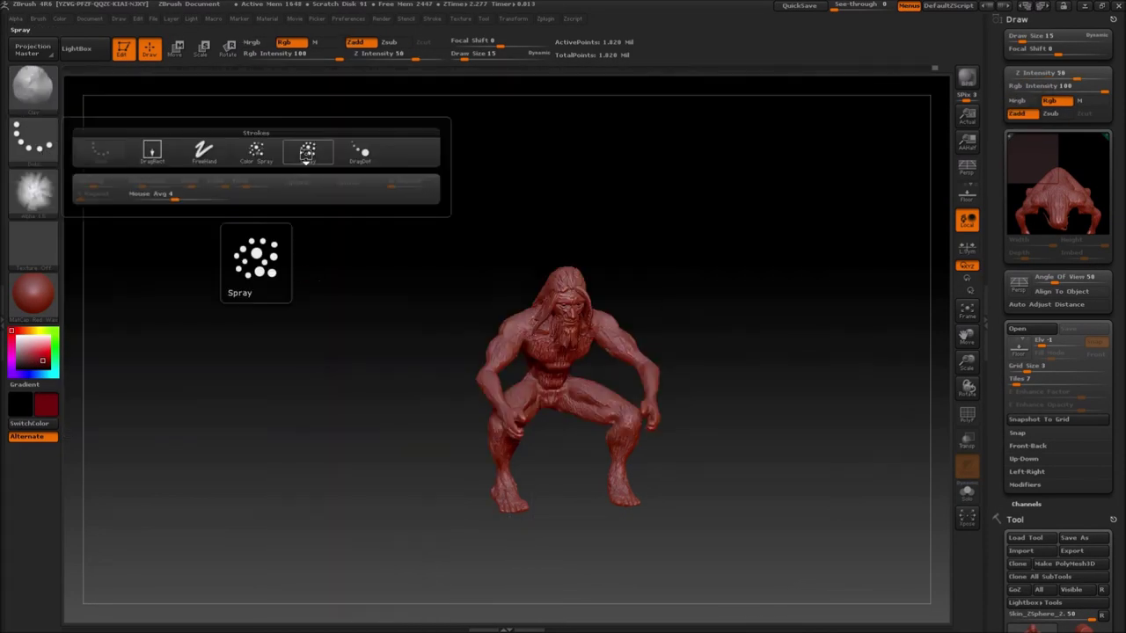